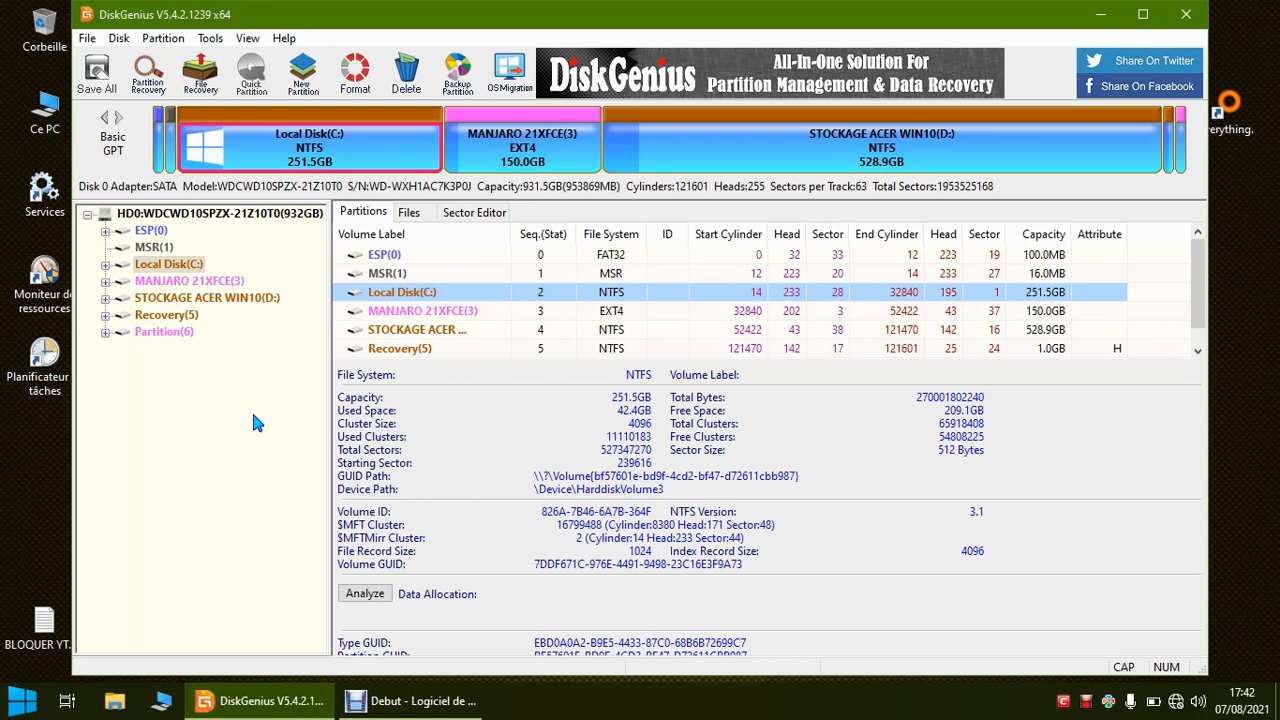
Open the UEFI BIOS boot entries settings, view the manjaro entry's configuration, and close the dialog
drag(787, 26, 794, 29)
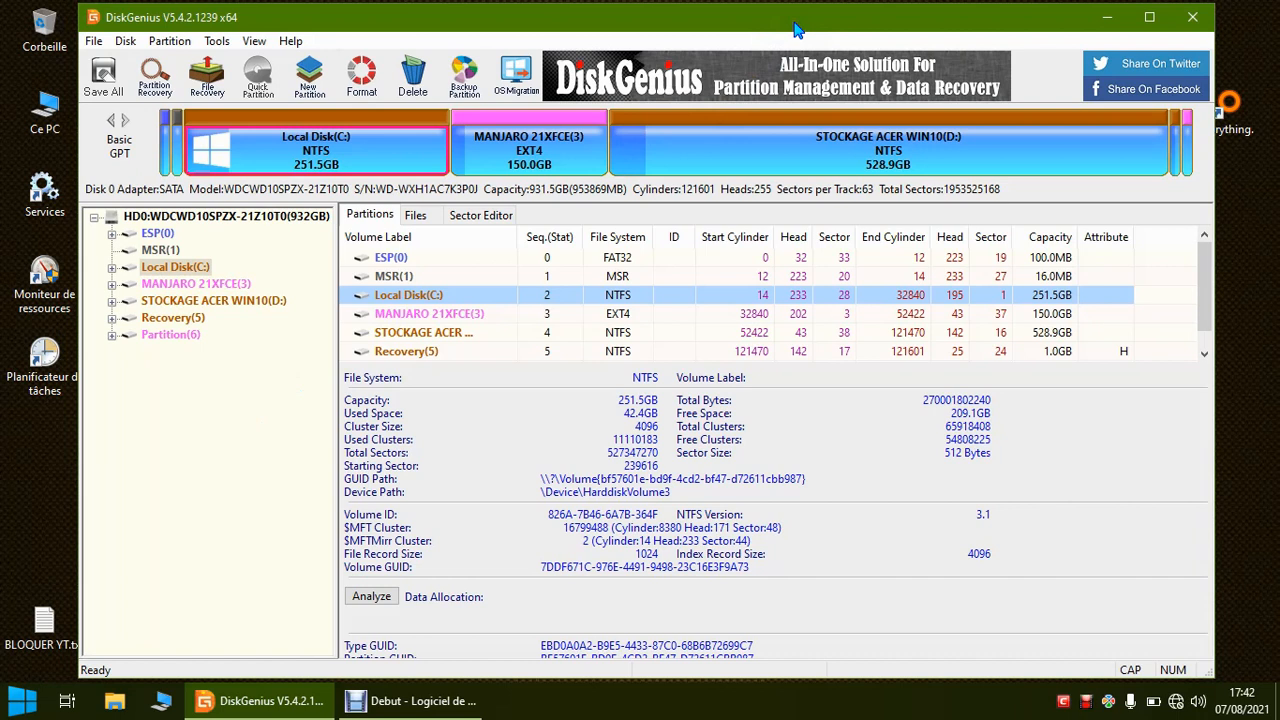
click(217, 41)
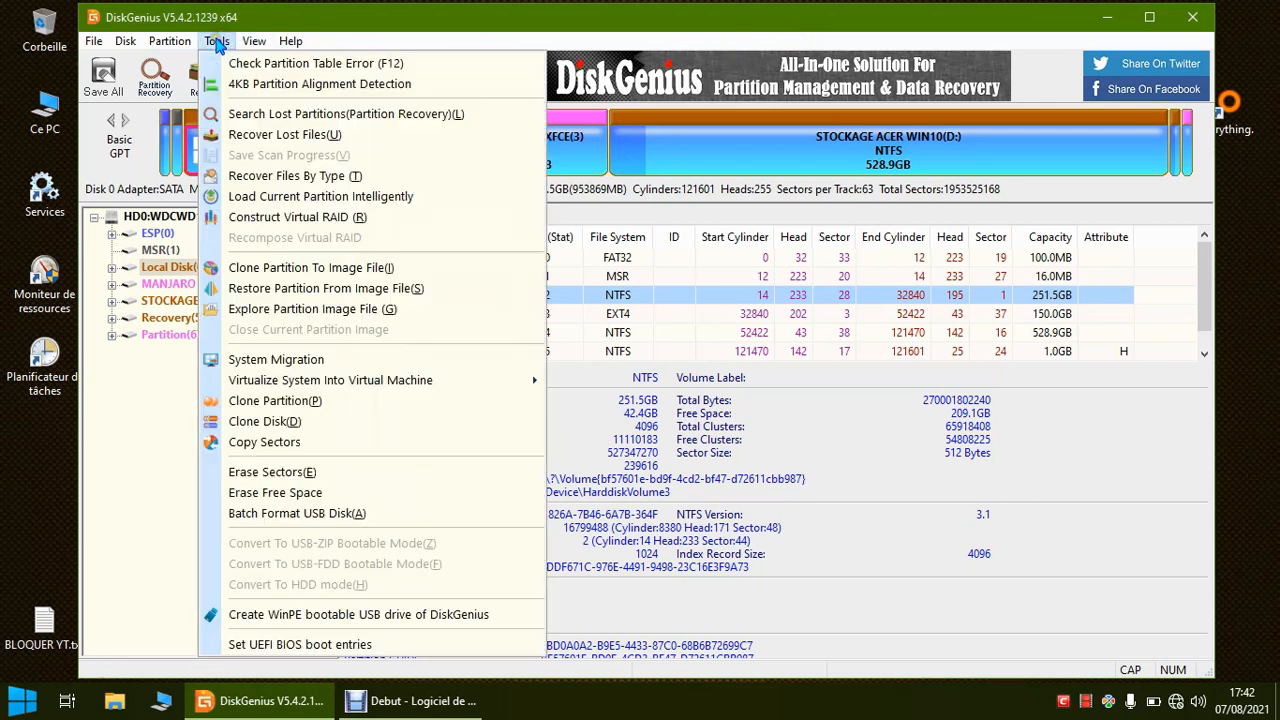
click(285, 645)
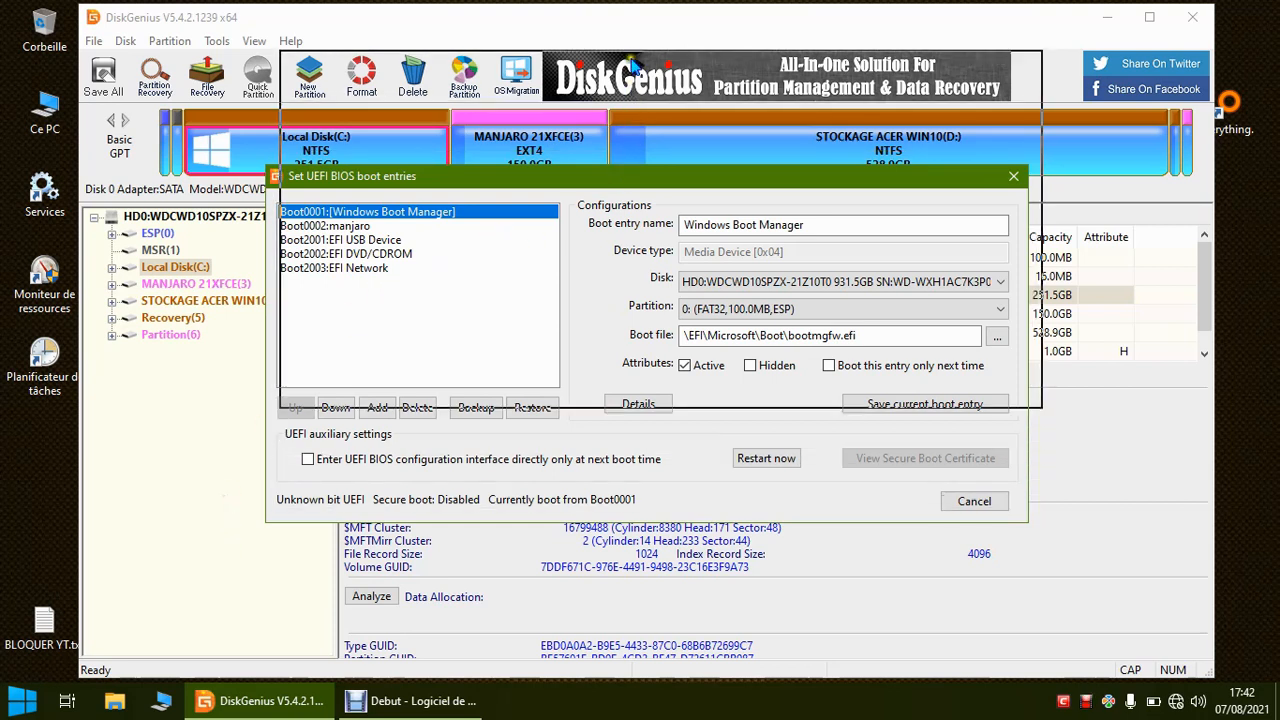
drag(632, 65, 640, 33)
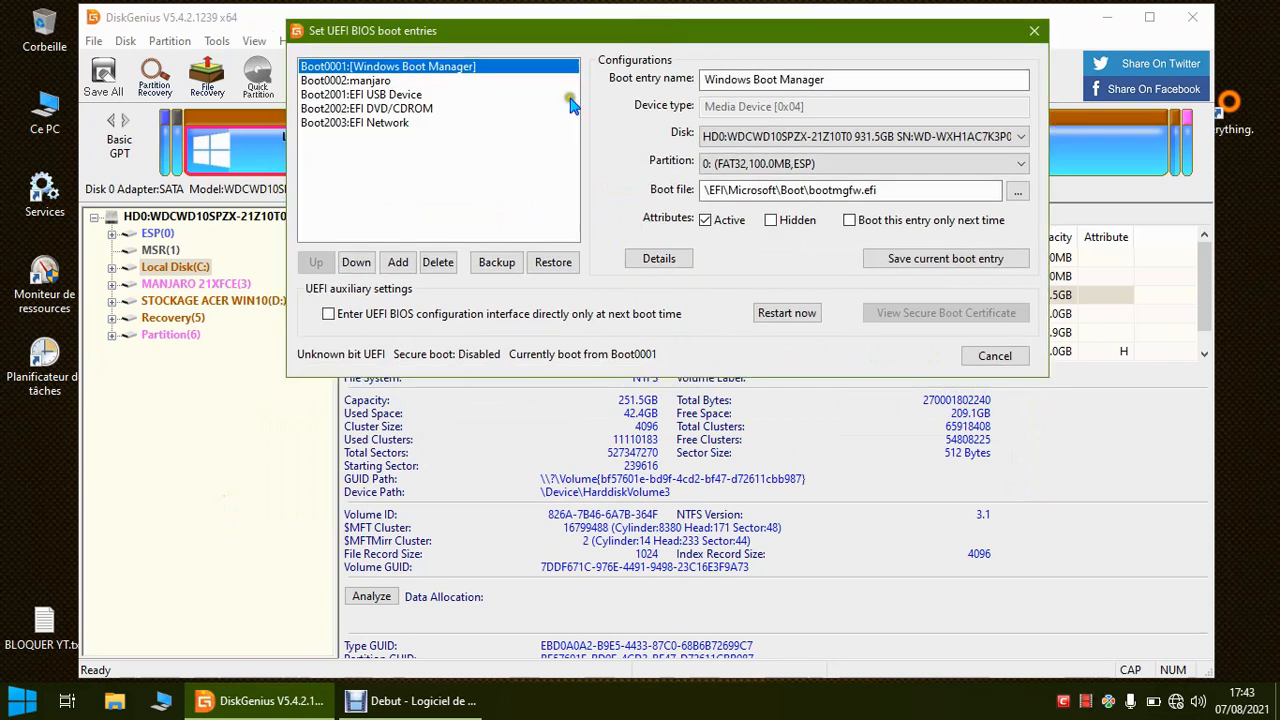
click(435, 179)
click(416, 202)
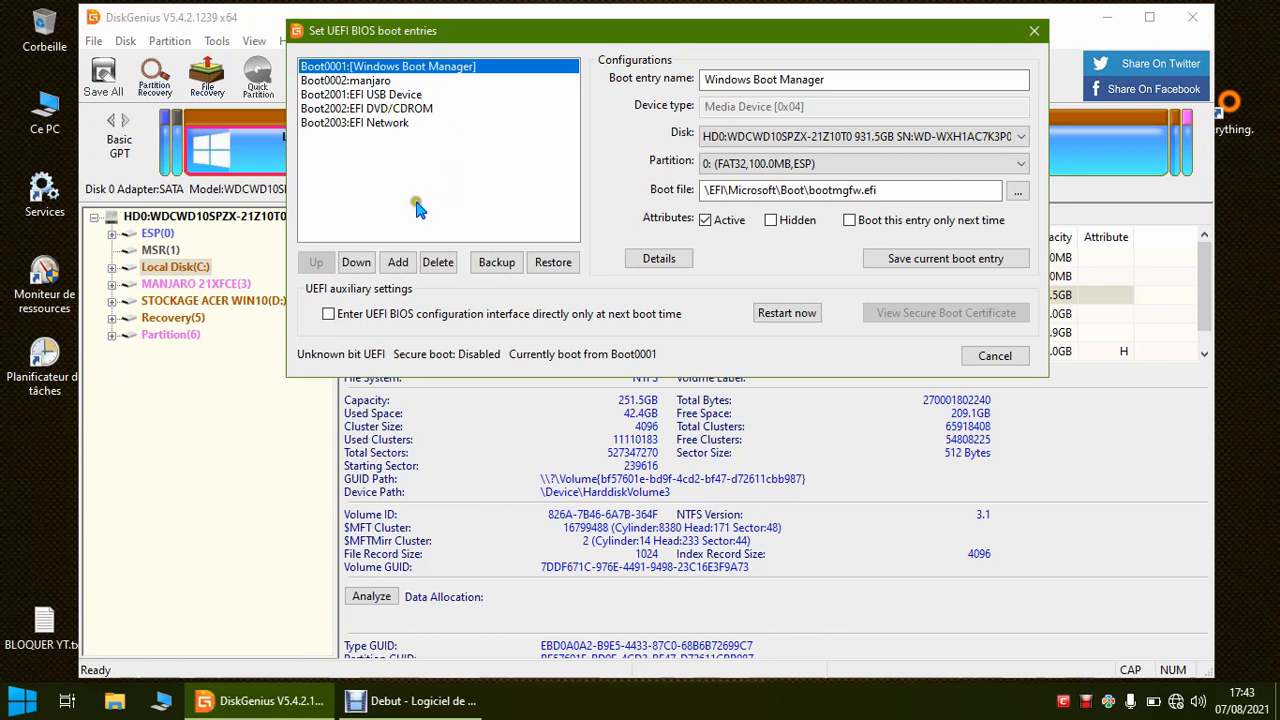
click(383, 82)
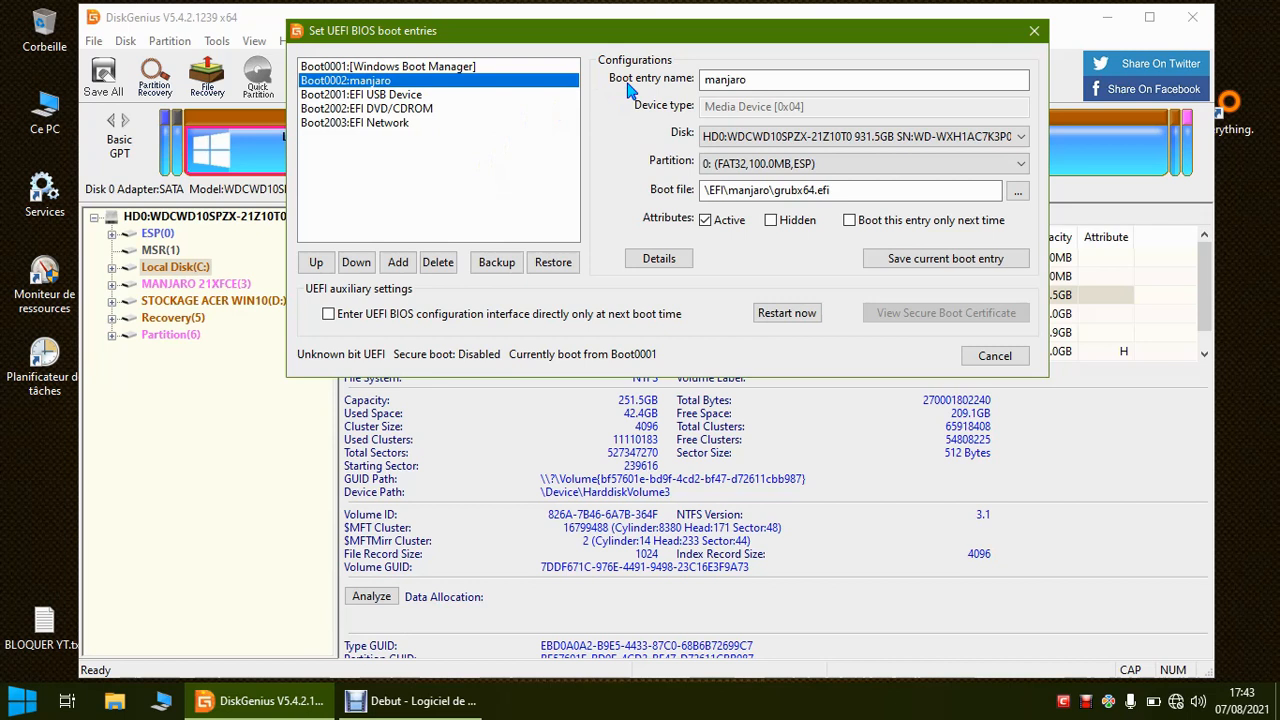
click(1034, 31)
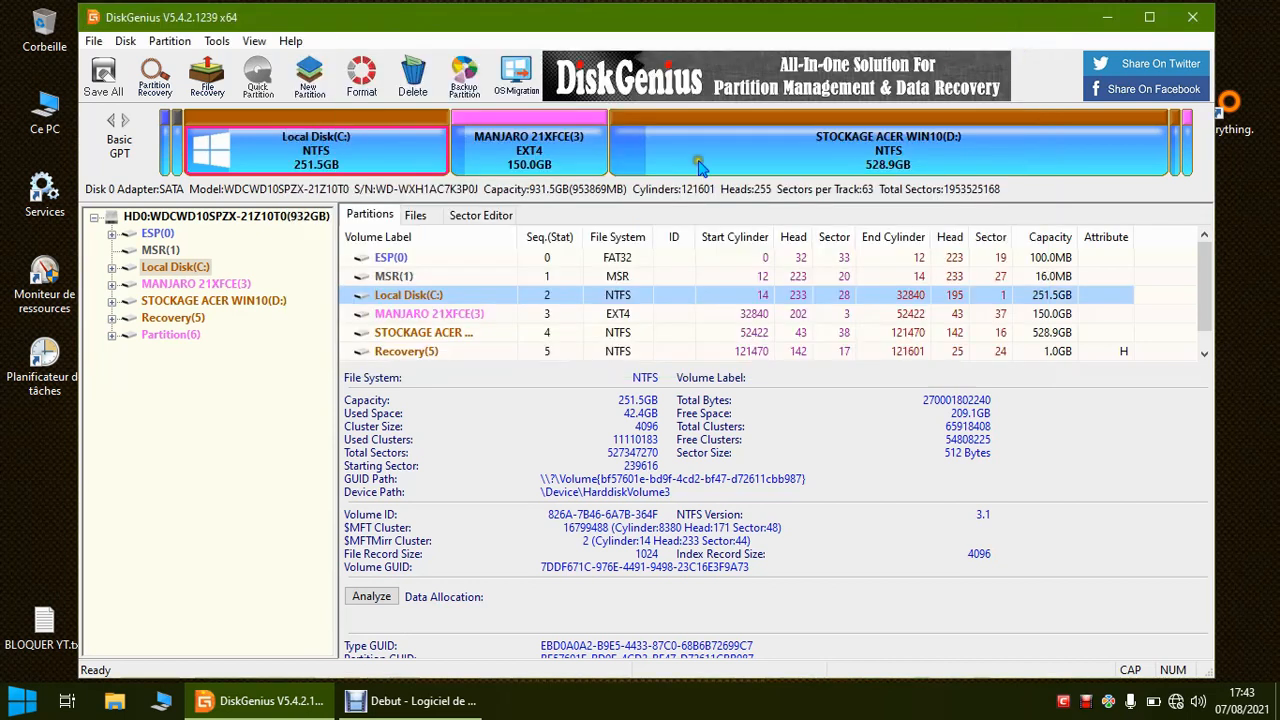
Reopen the UEFI BIOS boot entries settings and compare the configurations of the Windows Boot Manager and manjaro entries
click(220, 44)
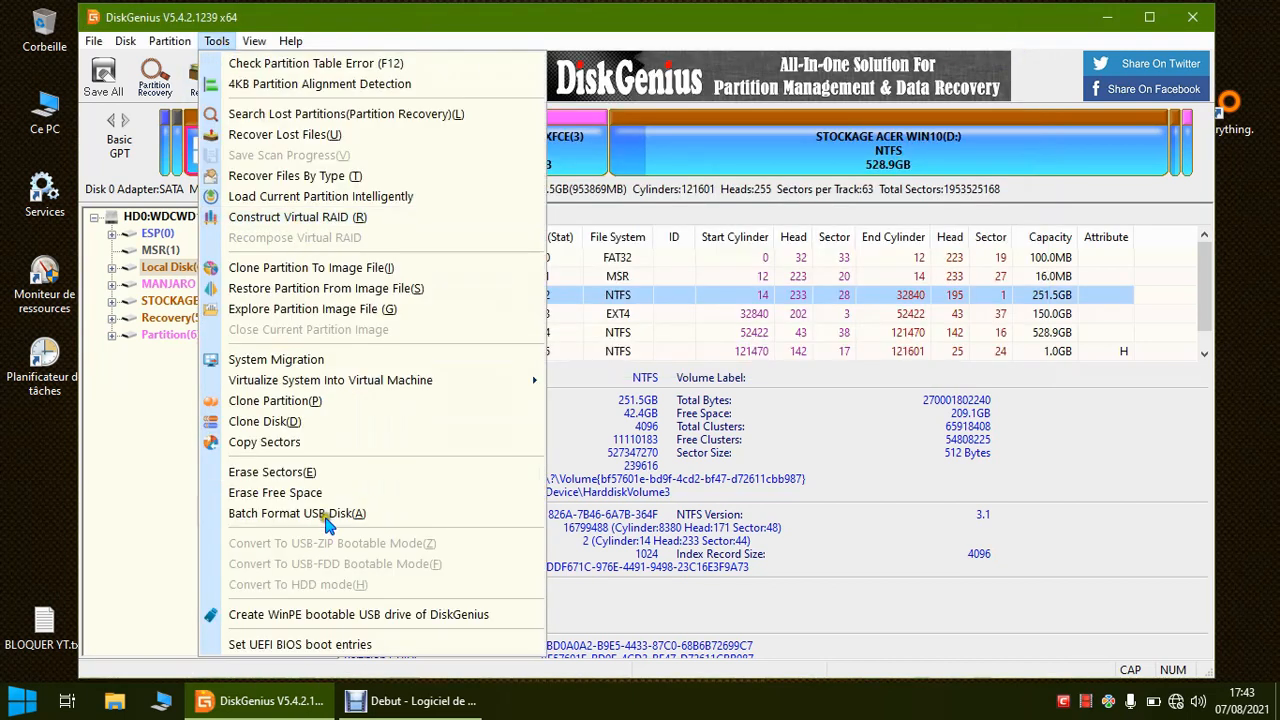
click(305, 645)
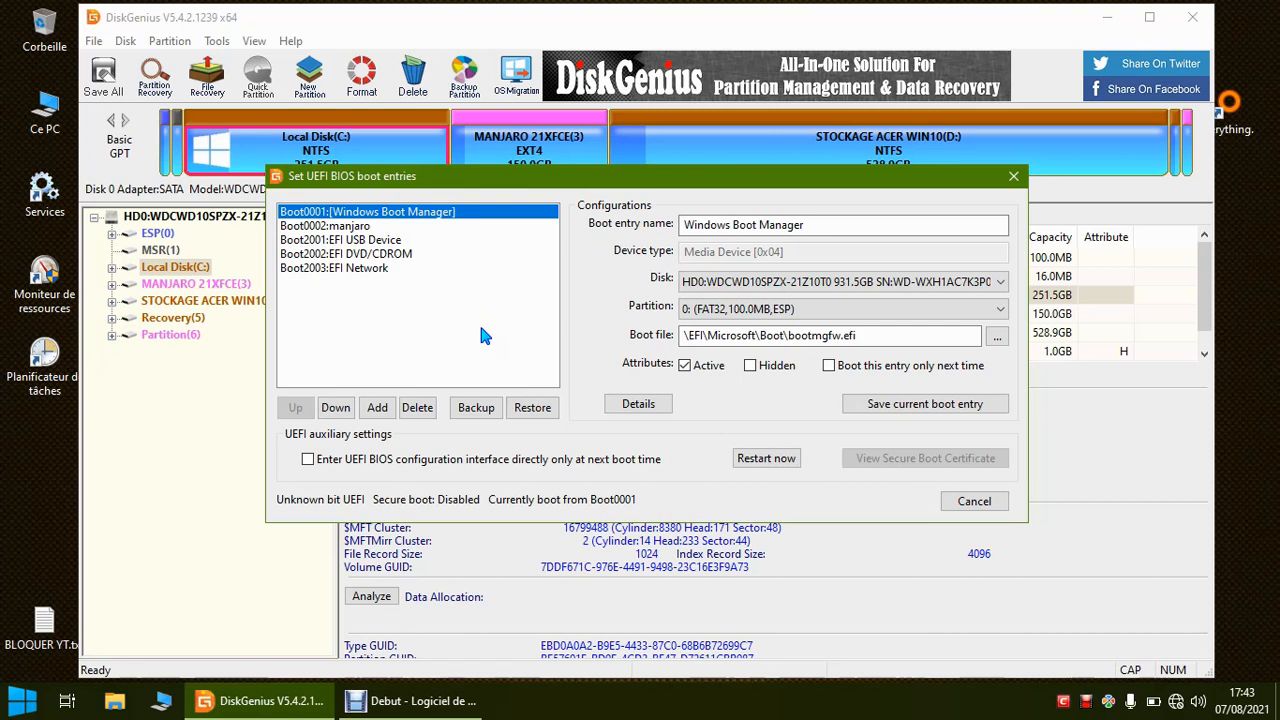
click(667, 397)
click(356, 226)
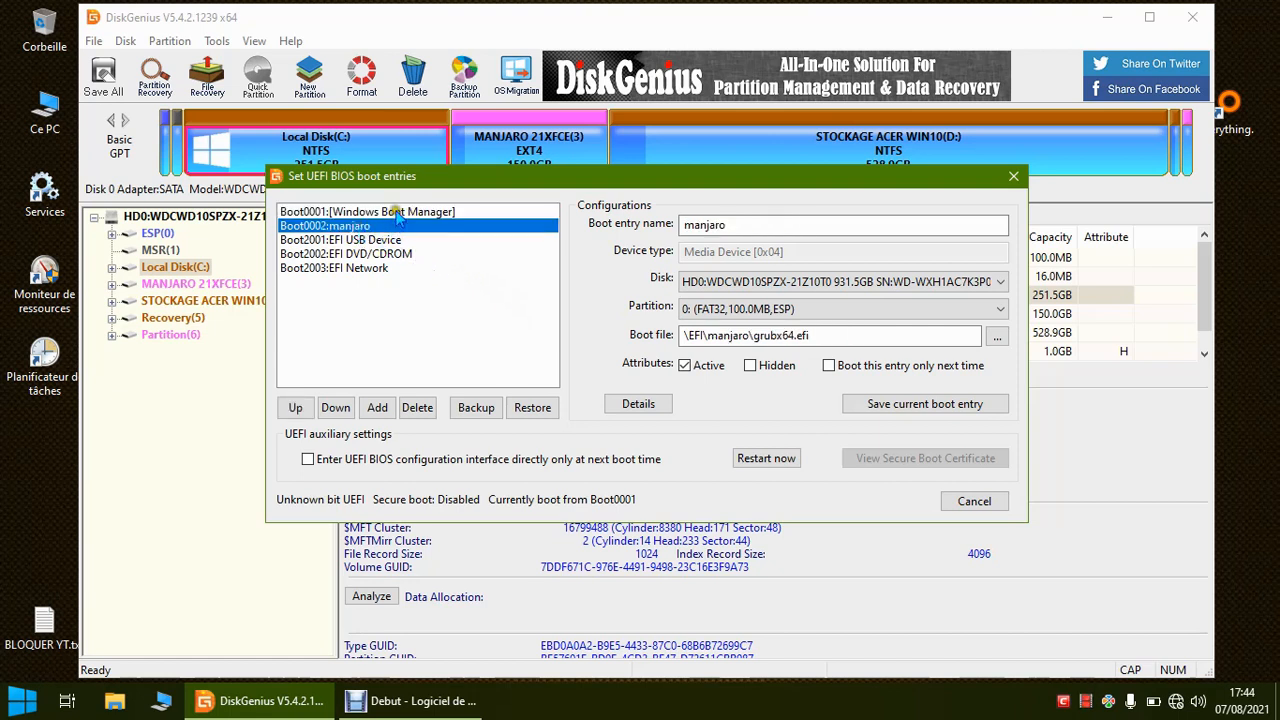
click(400, 212)
click(370, 242)
click(366, 226)
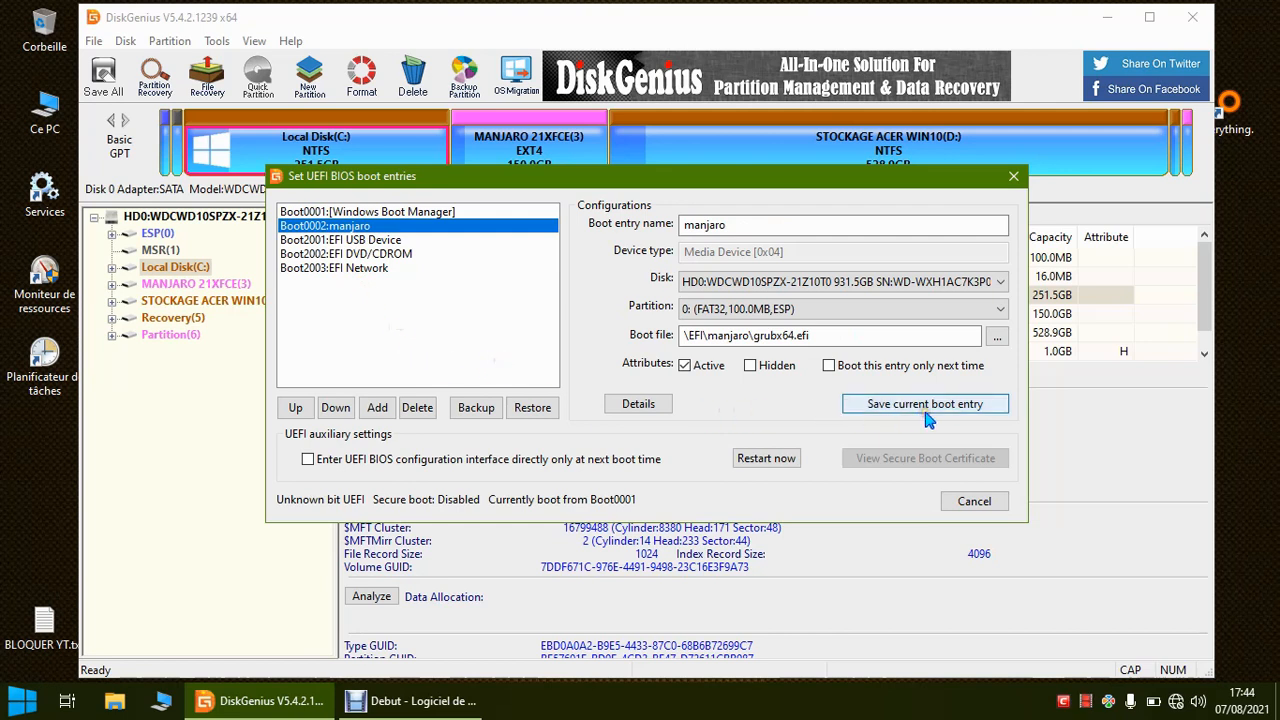
click(412, 213)
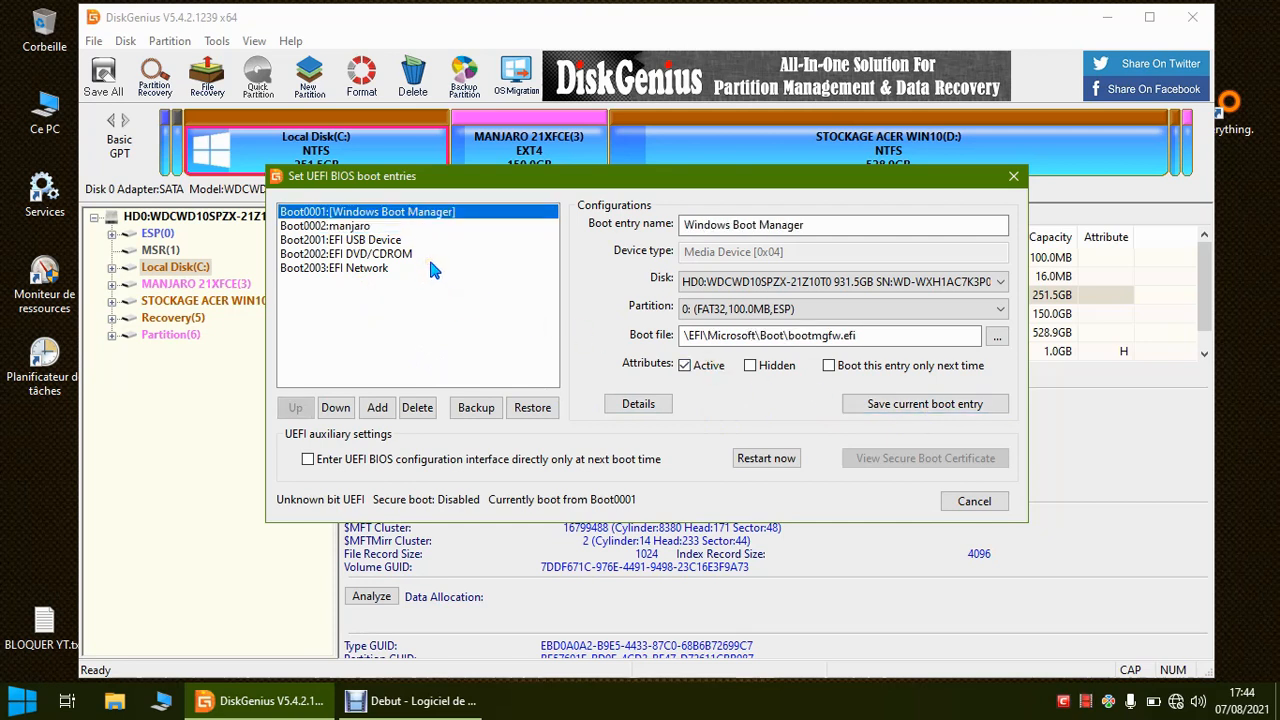
click(362, 227)
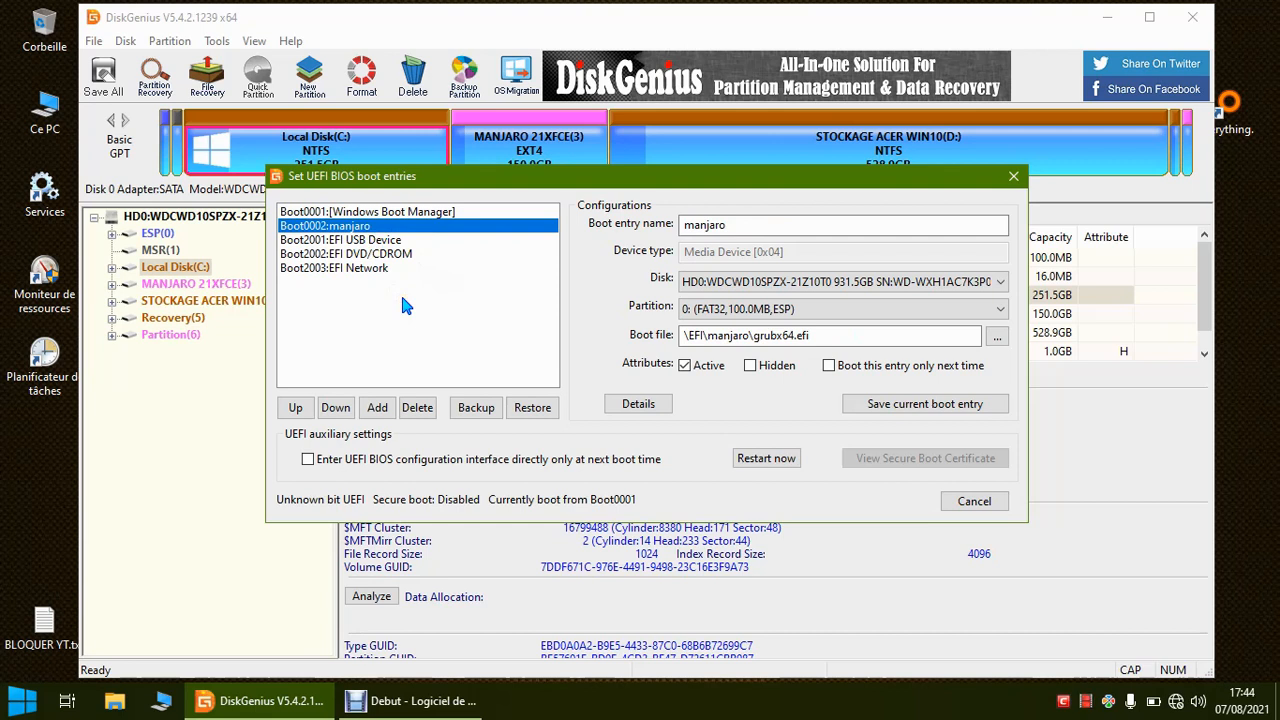
Save the Windows Boot Manager entry as the current boot entry and dismiss the completion message
click(423, 213)
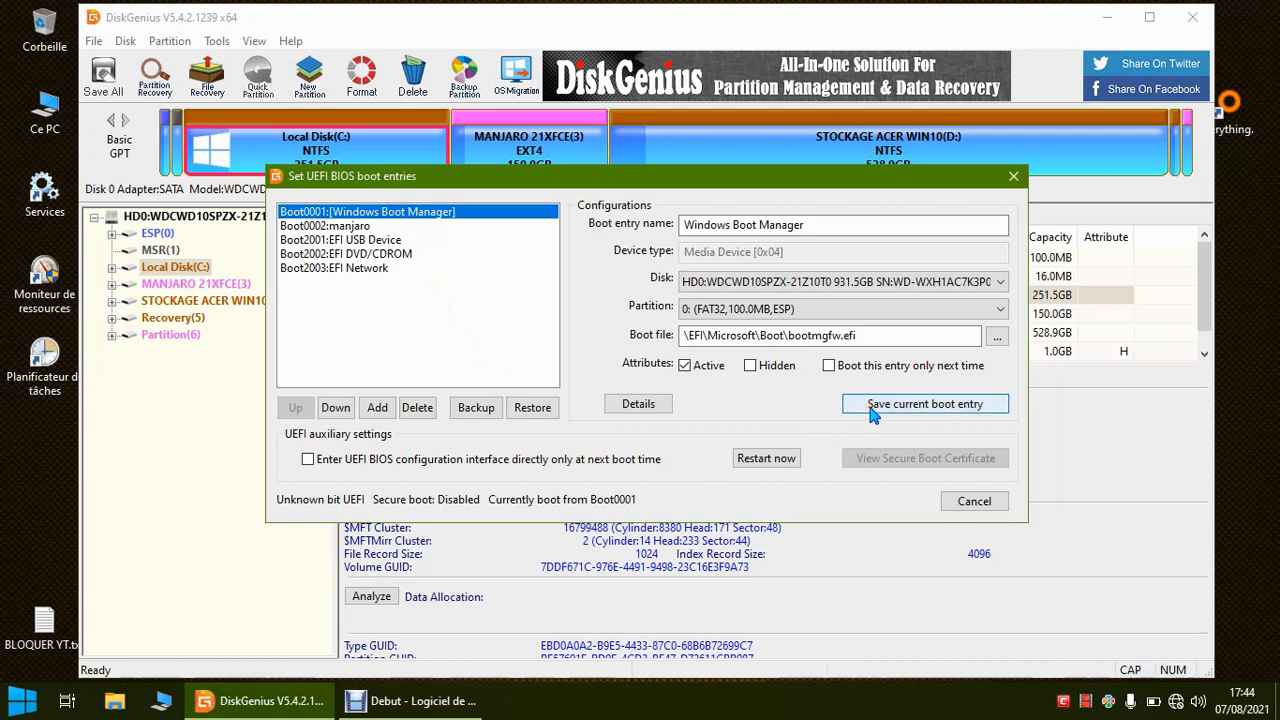
click(940, 412)
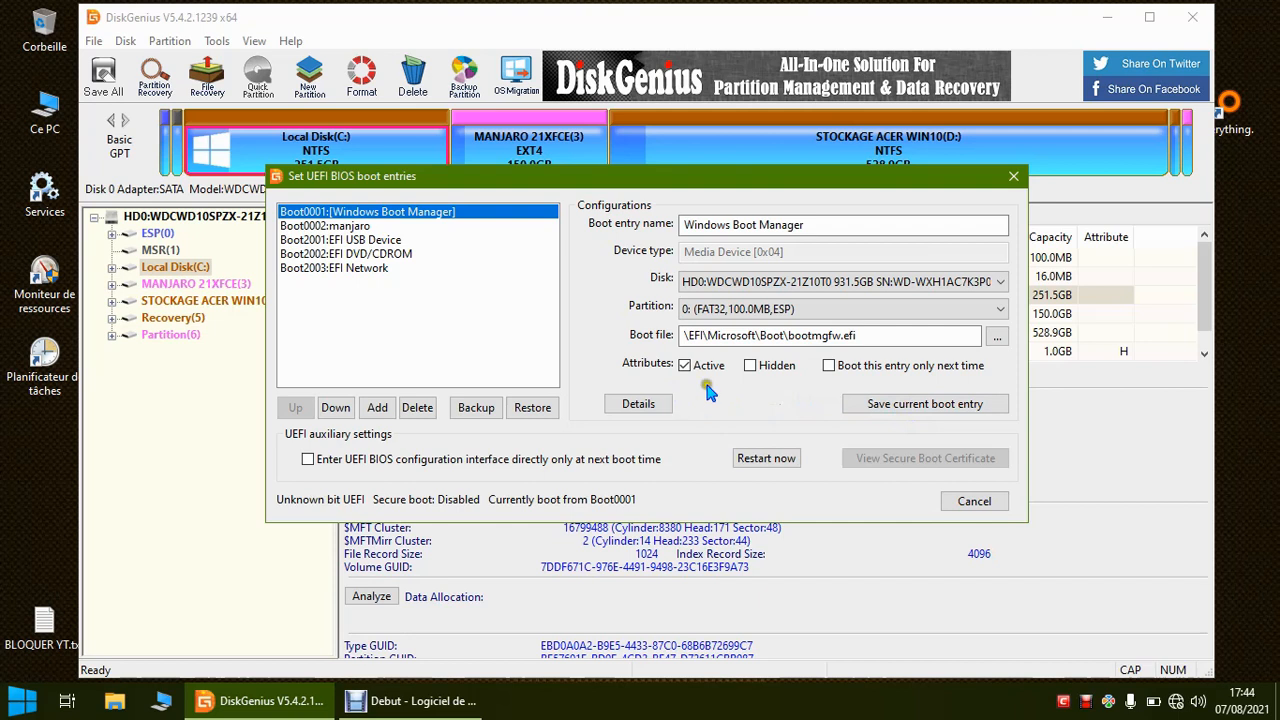
click(860, 405)
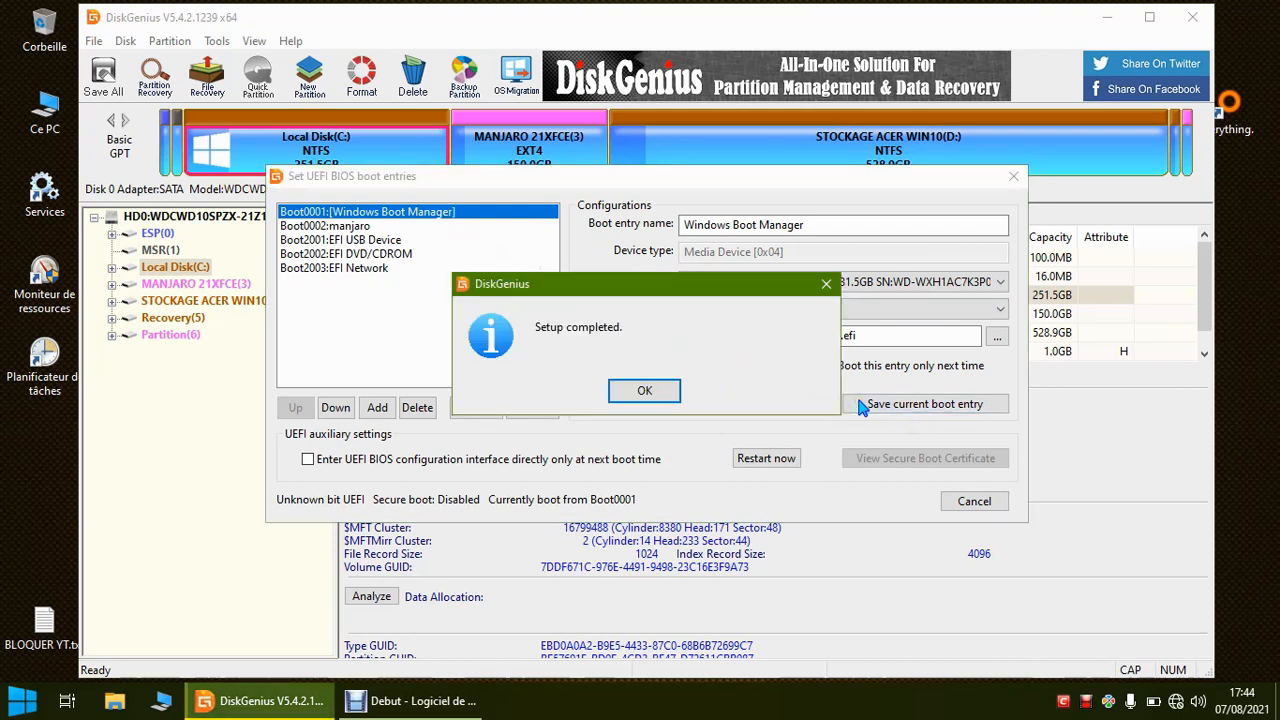
click(667, 396)
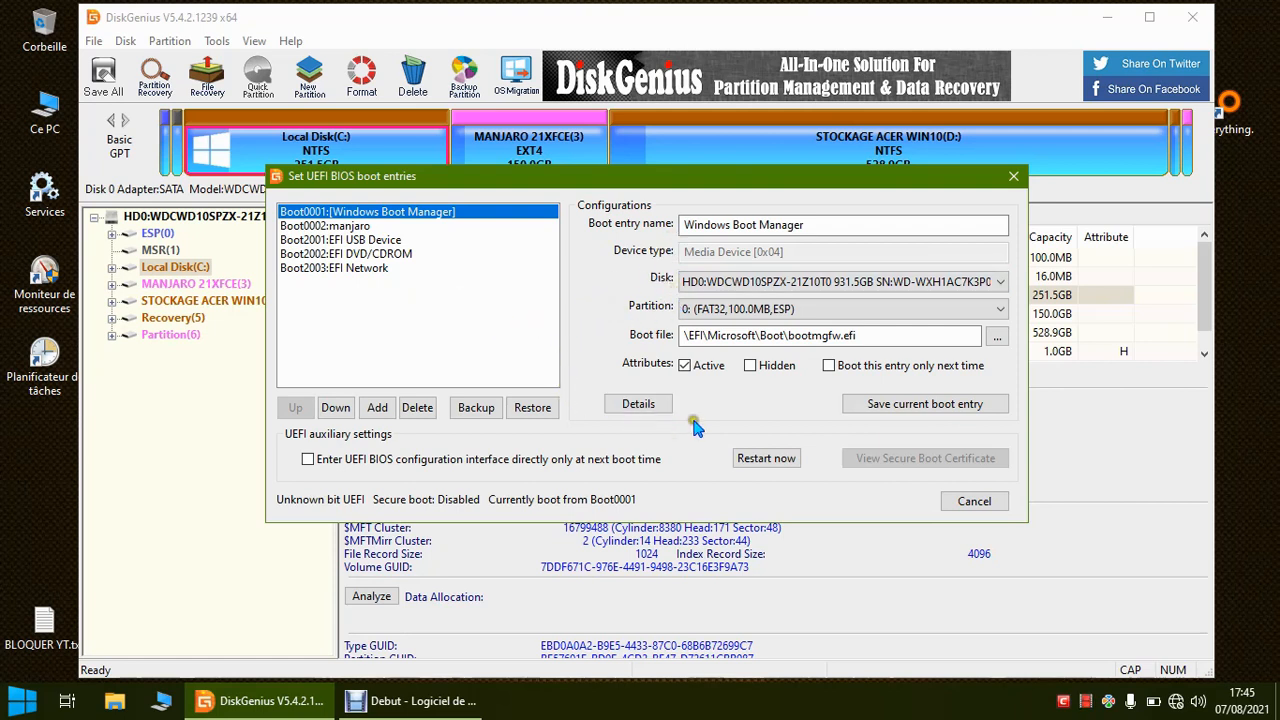
click(415, 700)
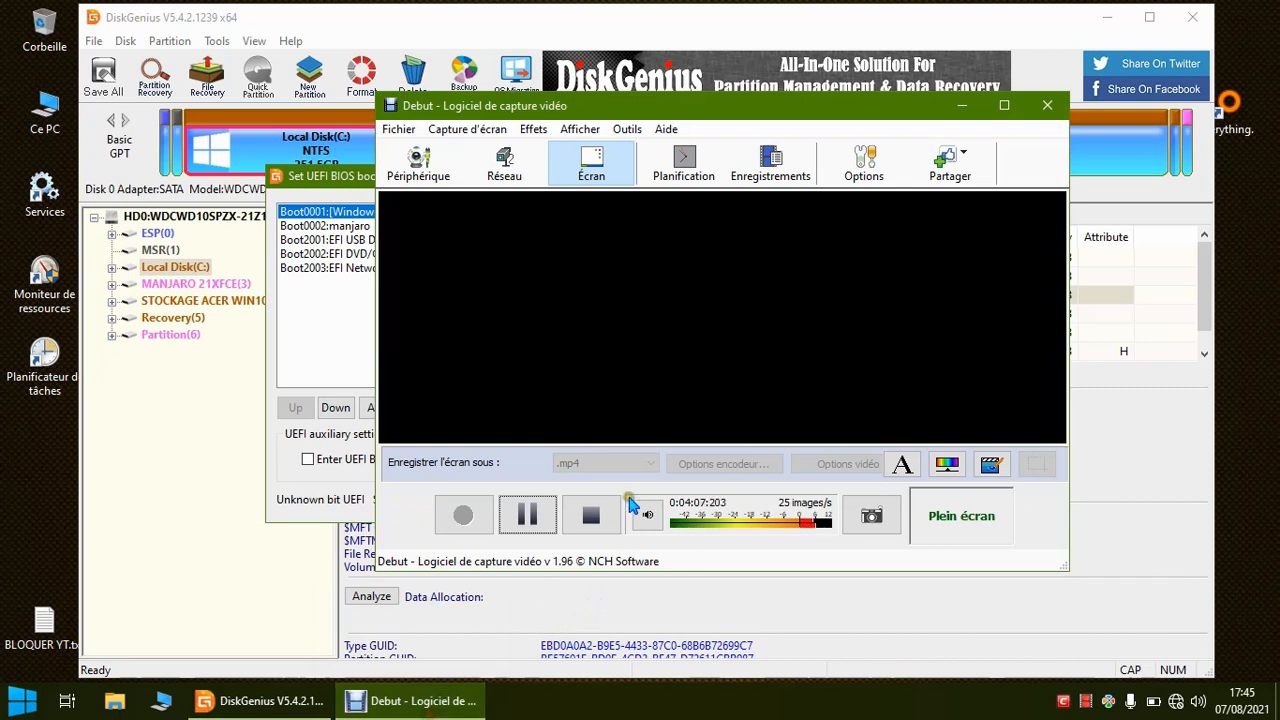
click(593, 515)
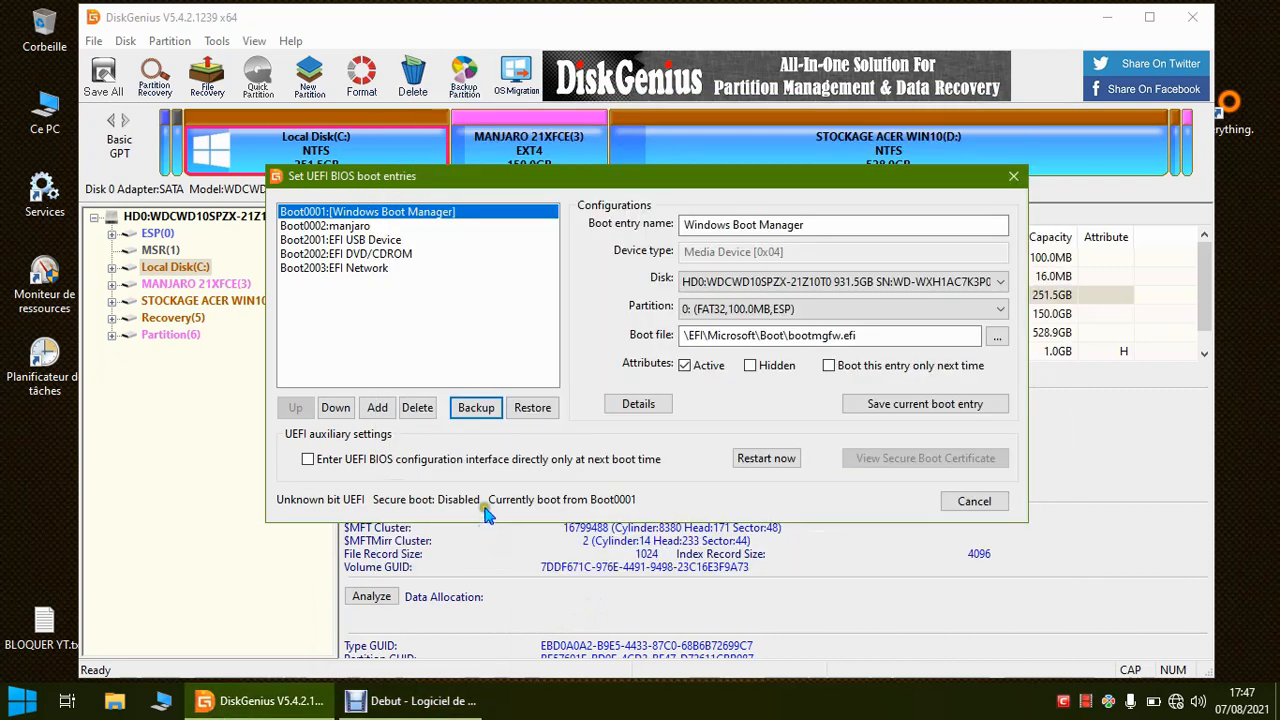
Start a backup of the UEFI boot entries, enlarging the save dialog and widening its folder list to show full drive names
click(481, 407)
click(476, 408)
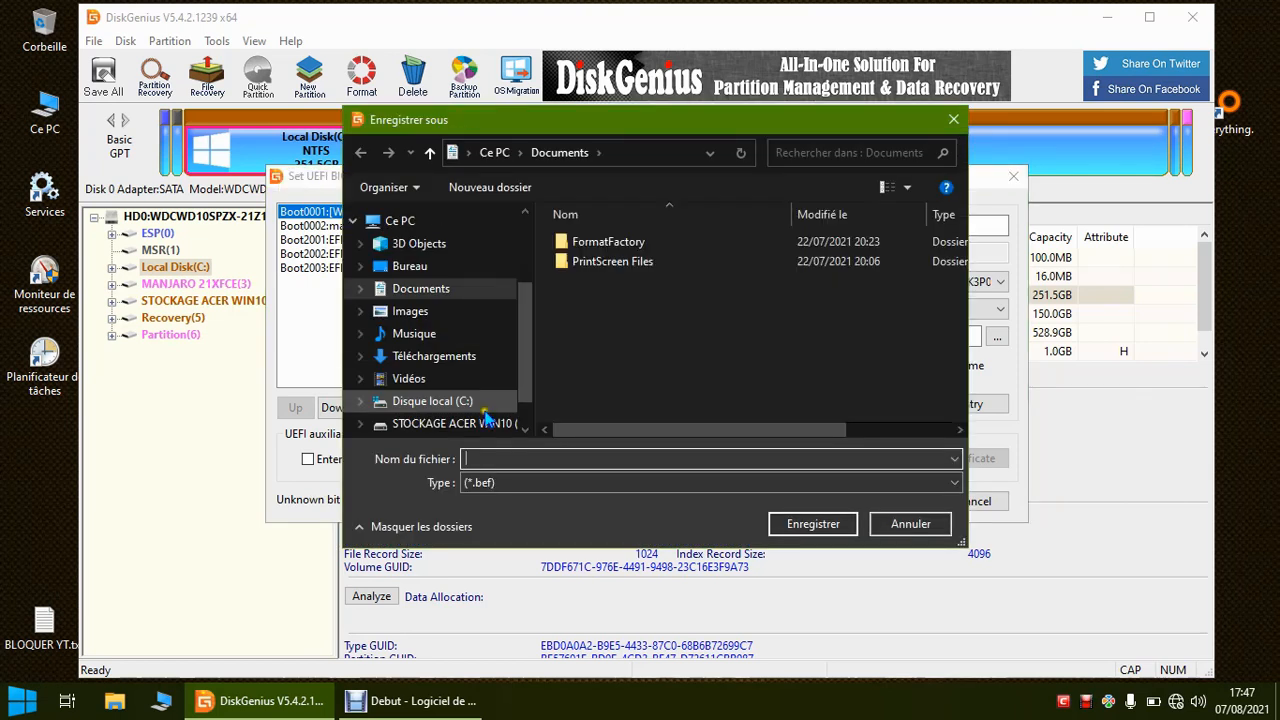
drag(524, 398, 528, 424)
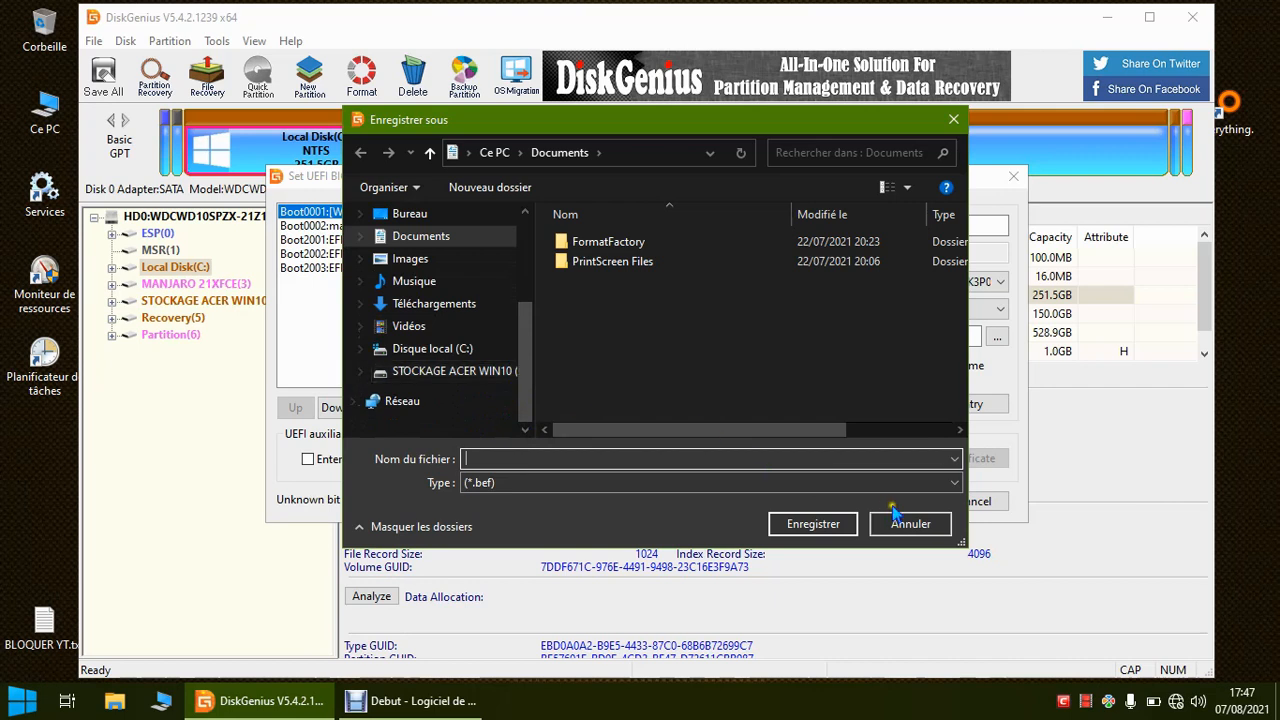
drag(955, 540, 1132, 634)
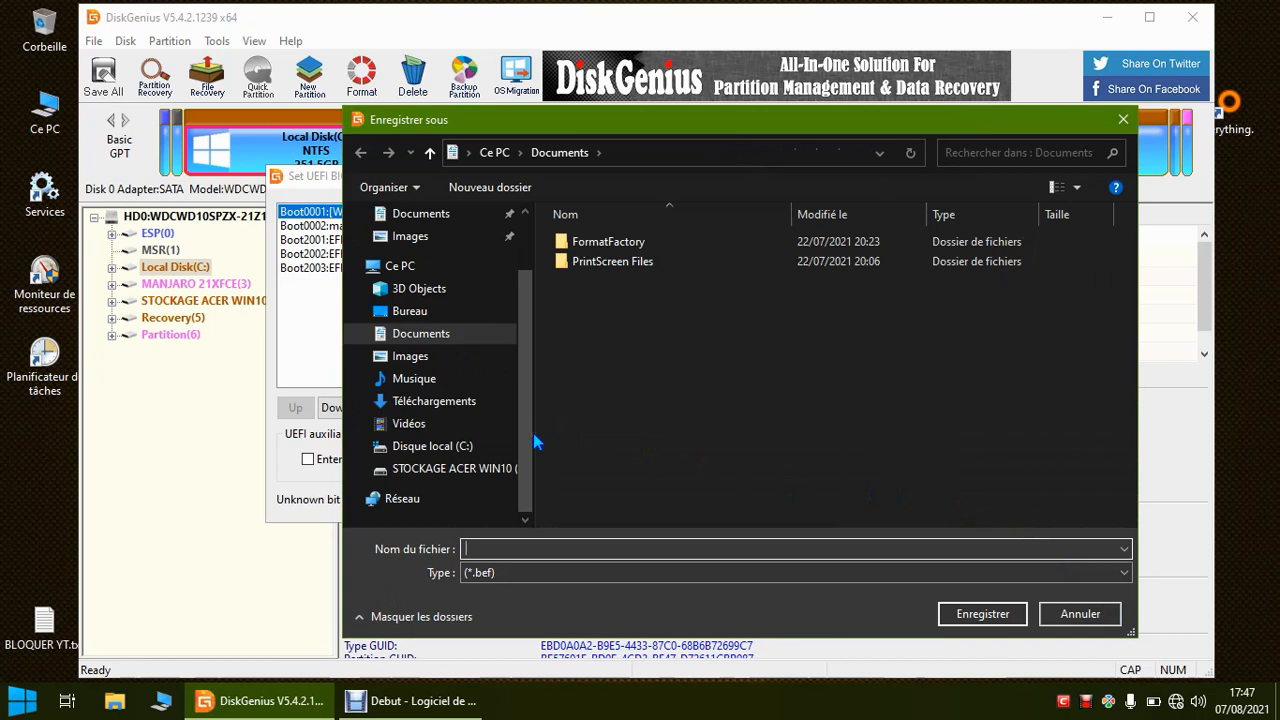
drag(534, 437, 584, 437)
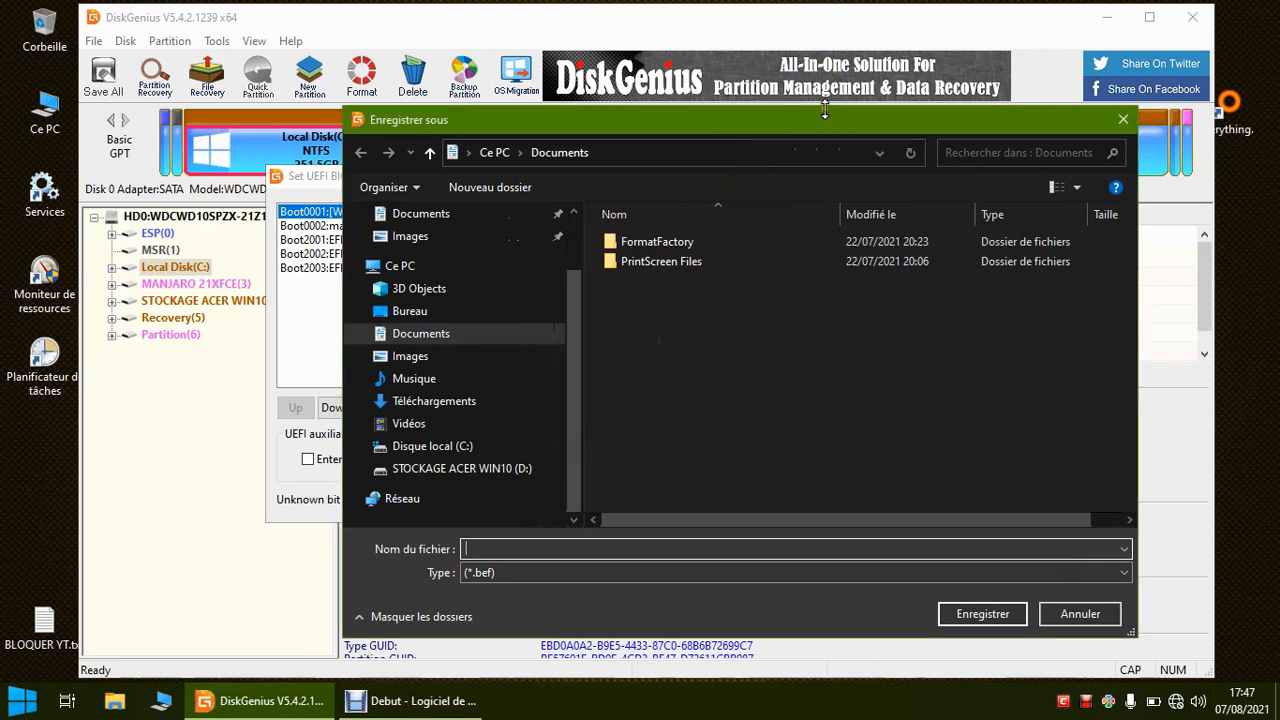
drag(823, 116, 764, 88)
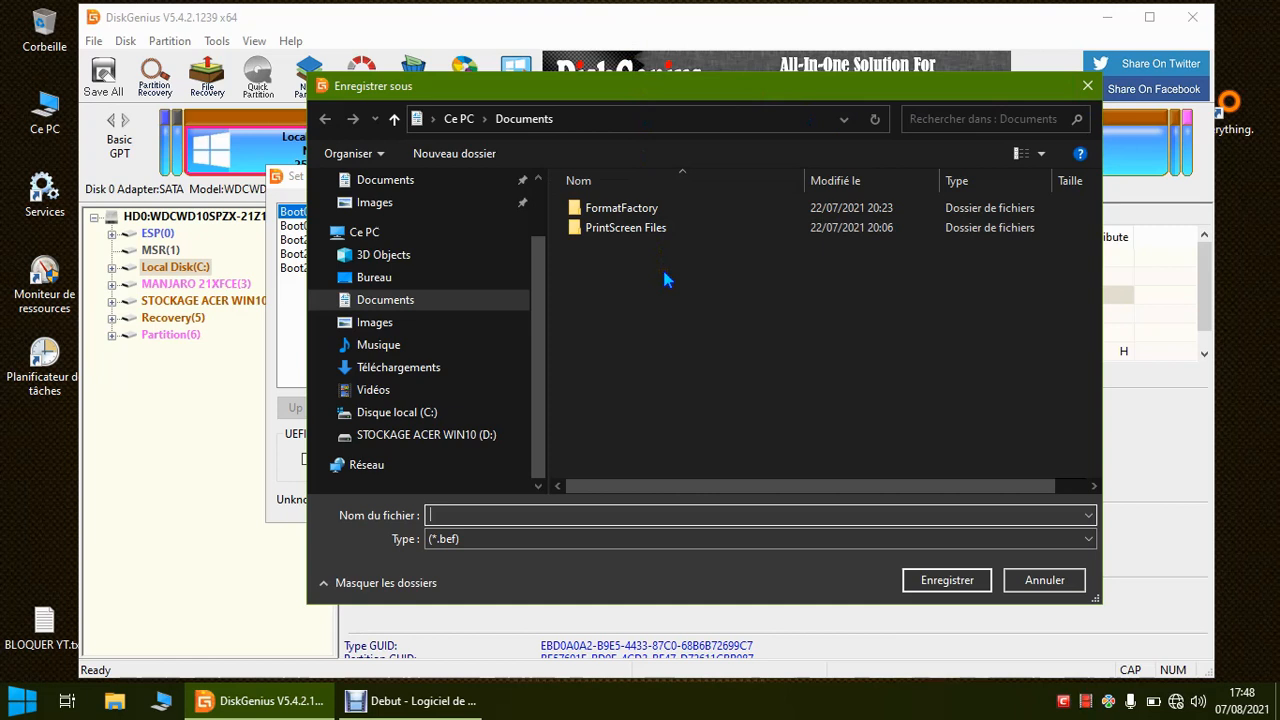
drag(763, 94, 785, 310)
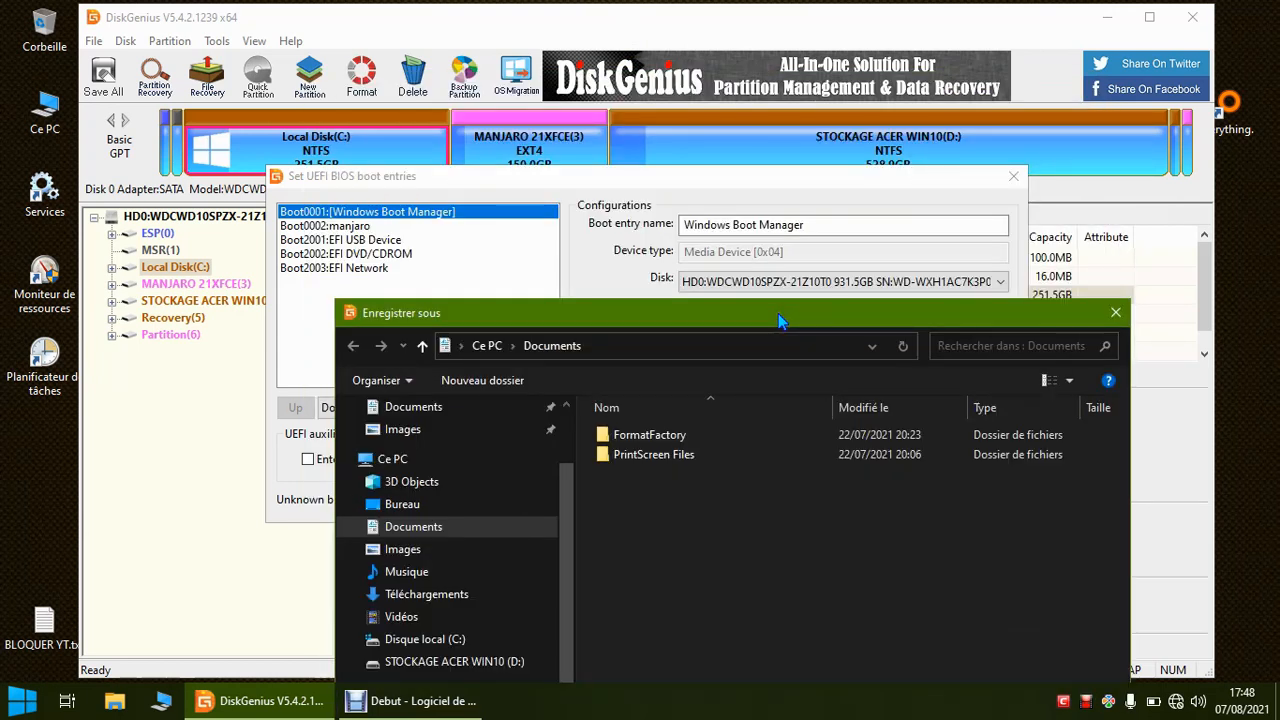
drag(778, 313, 773, 84)
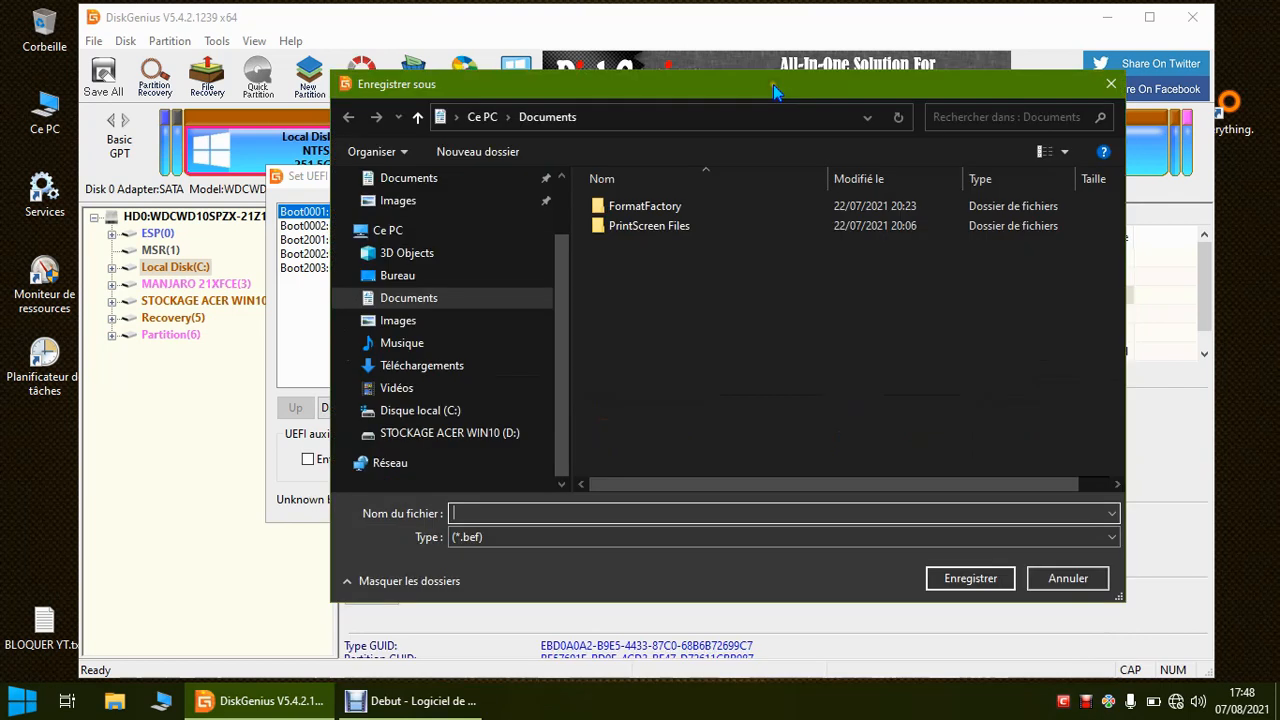
drag(683, 93, 815, 77)
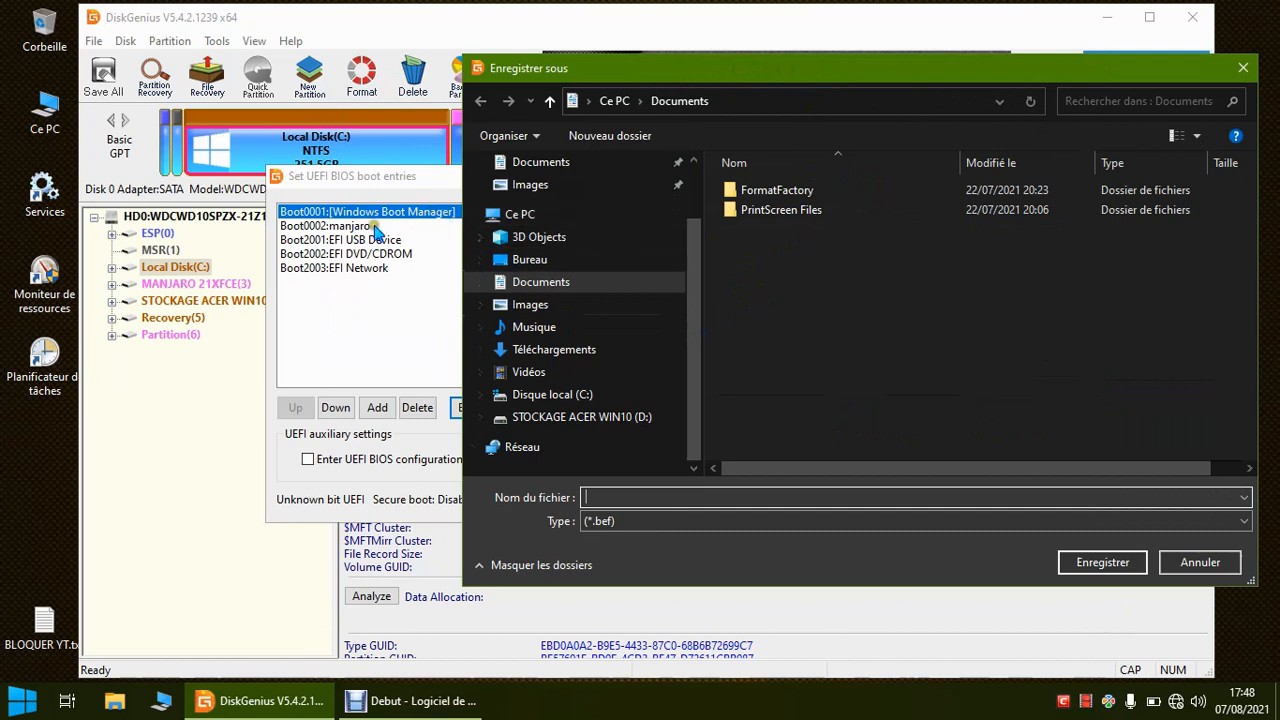
drag(891, 72, 829, 46)
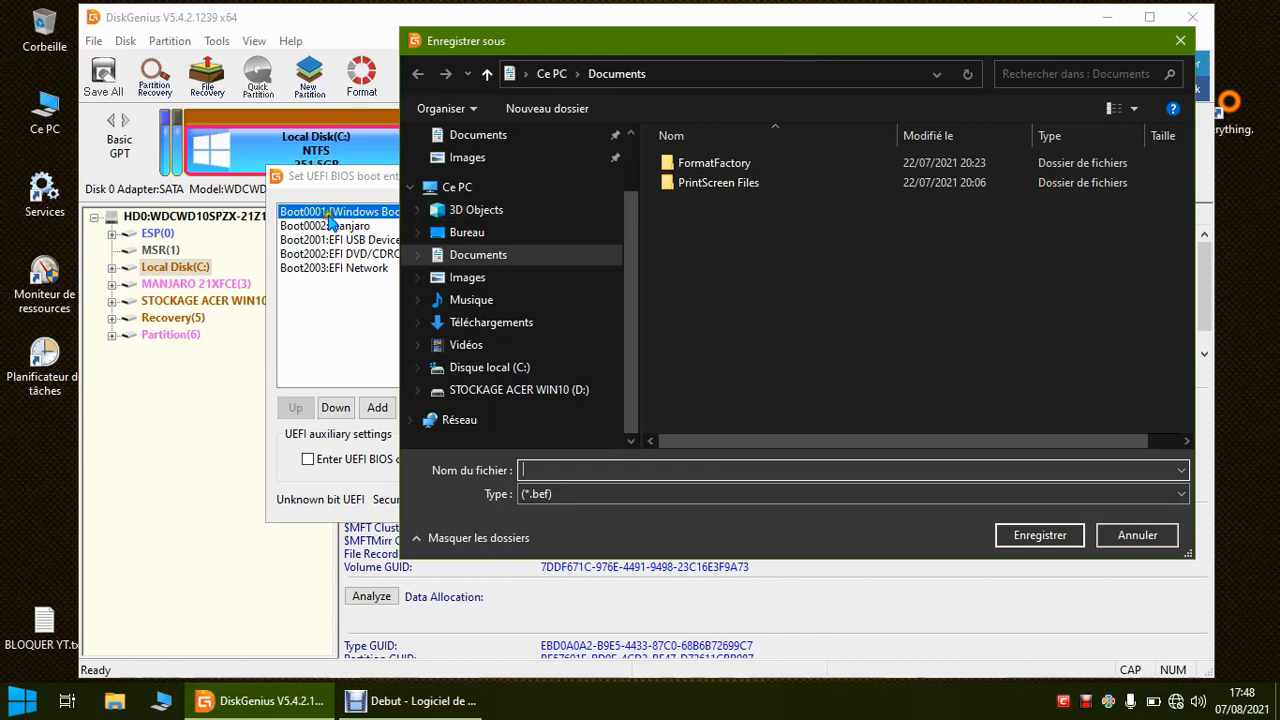
drag(564, 42, 642, 38)
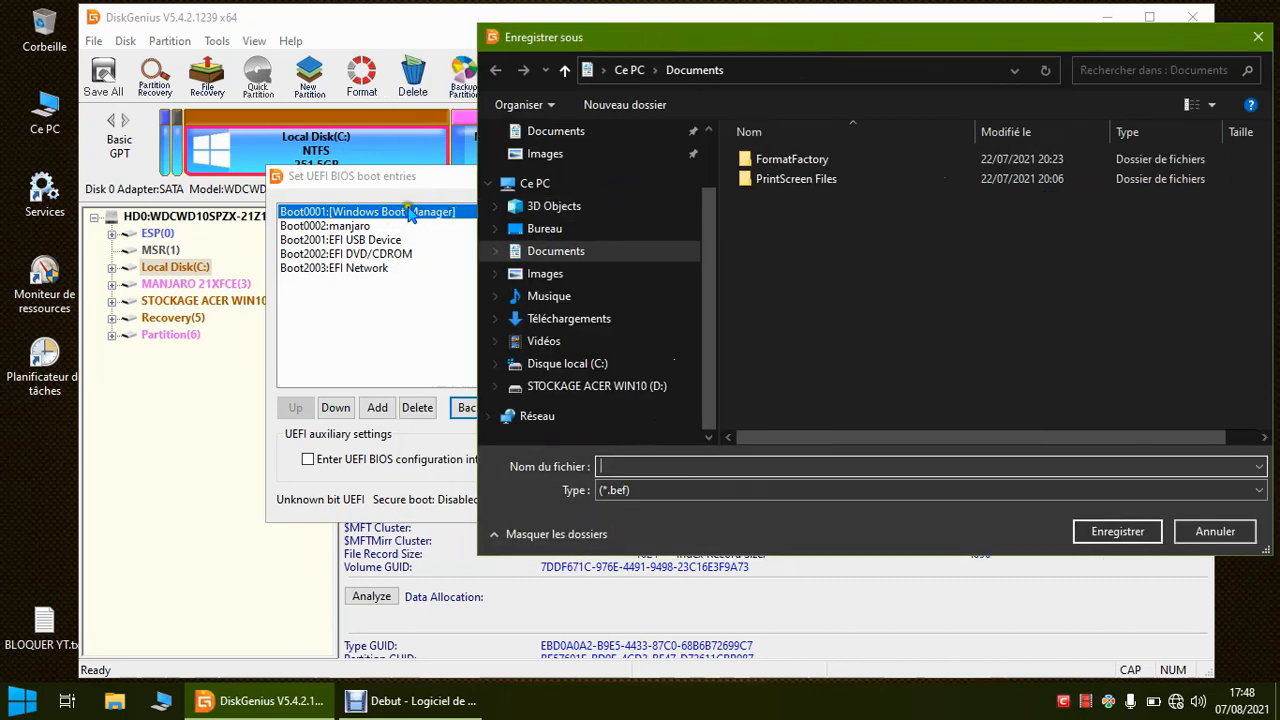
drag(770, 37, 855, 42)
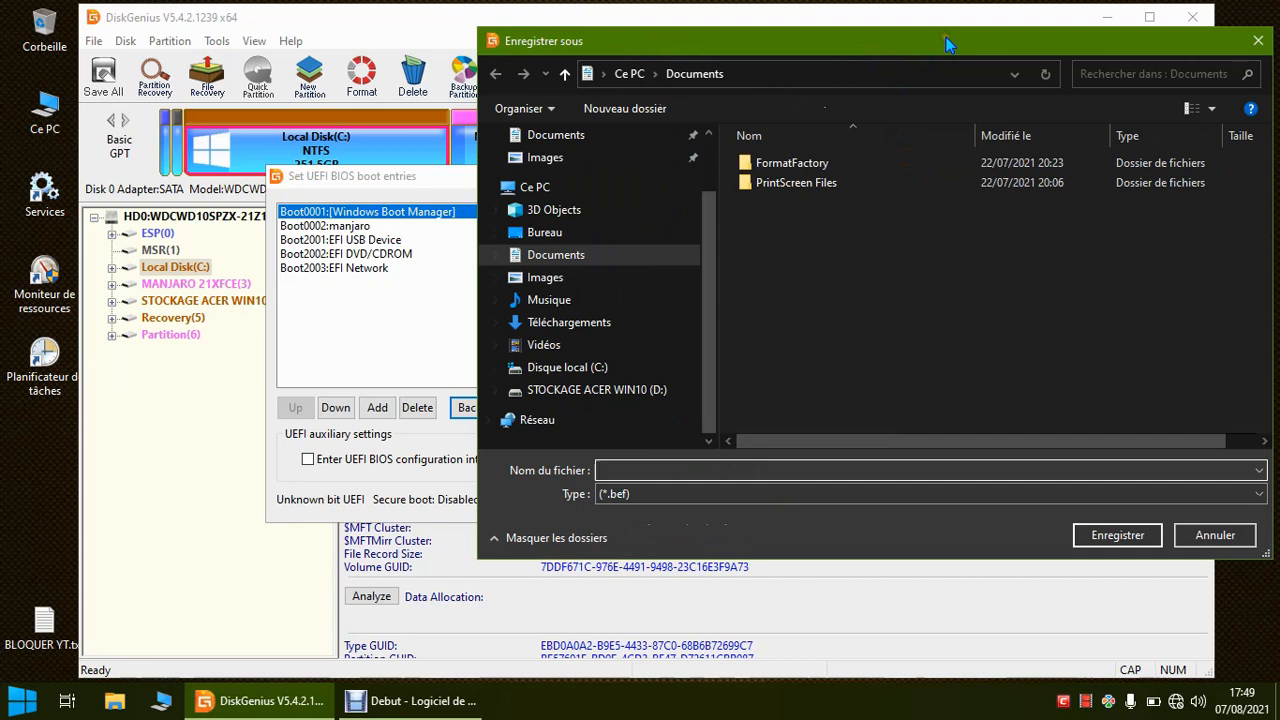
drag(946, 38, 827, 25)
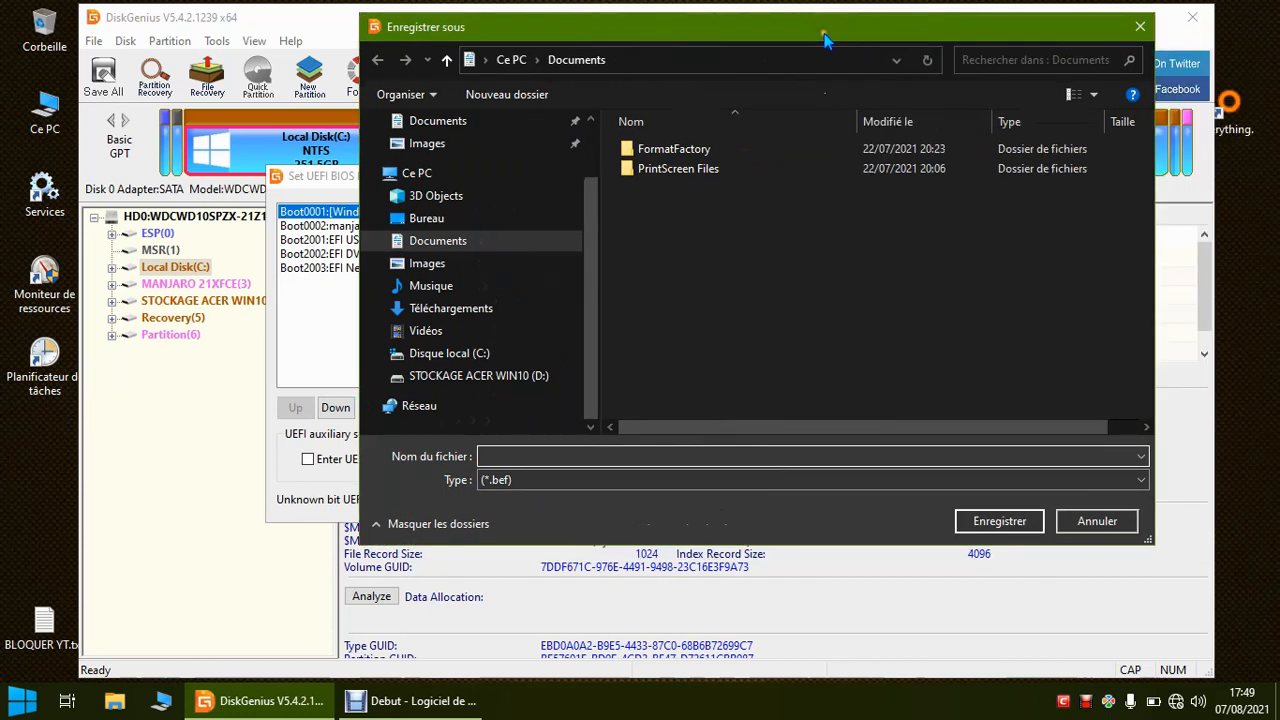
Save the boot entries backup on the STOCKAGE ACER WIN10 (D:) drive under the file name "windows 10"
click(510, 380)
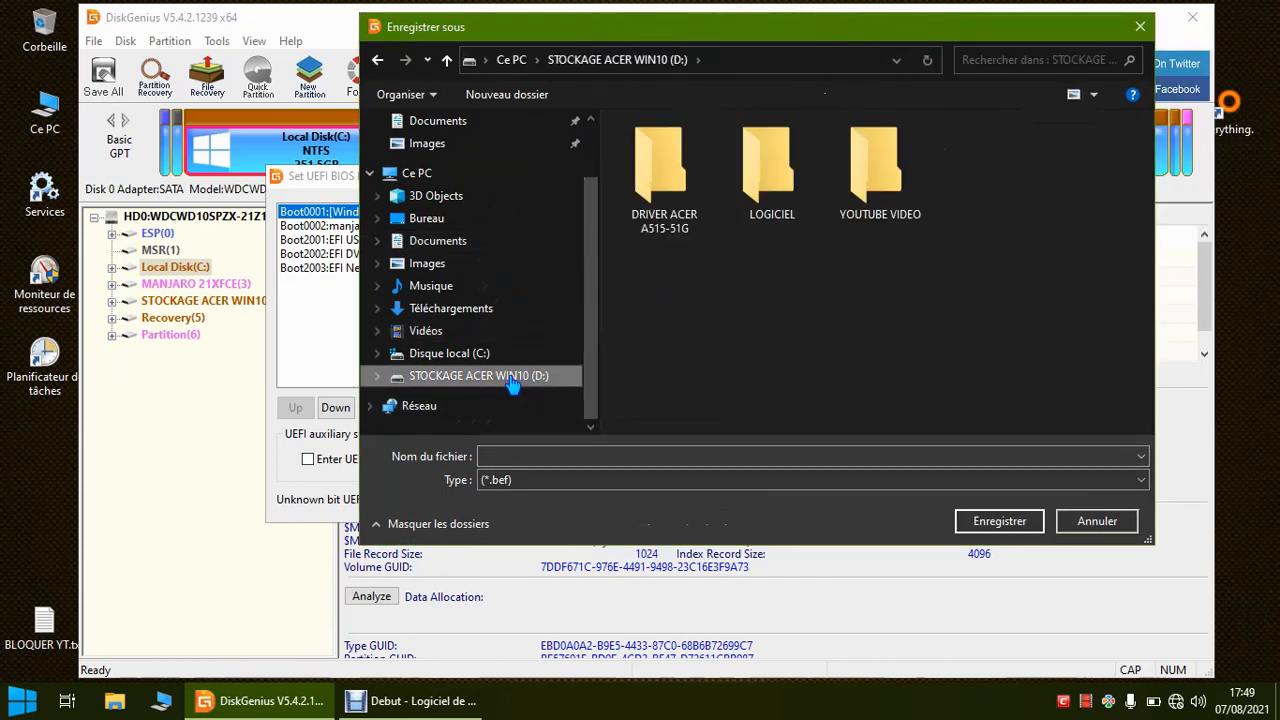
click(493, 456)
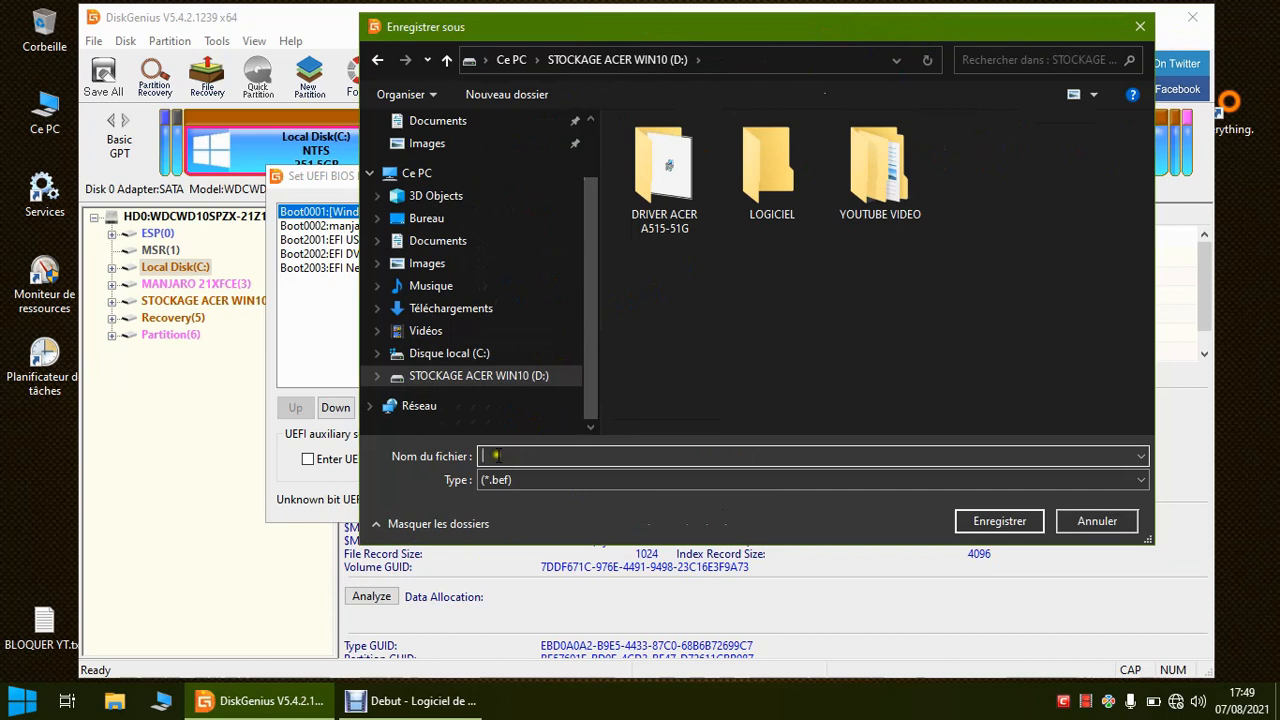
text(windows 10)
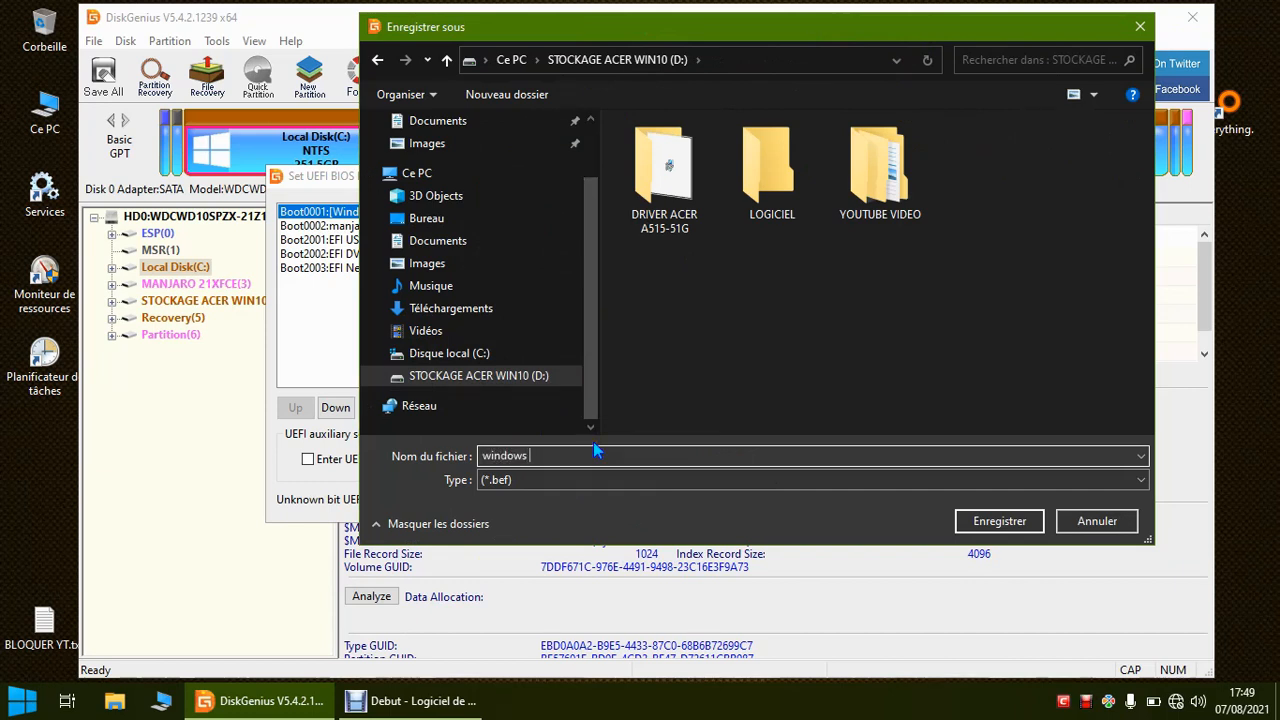
click(966, 521)
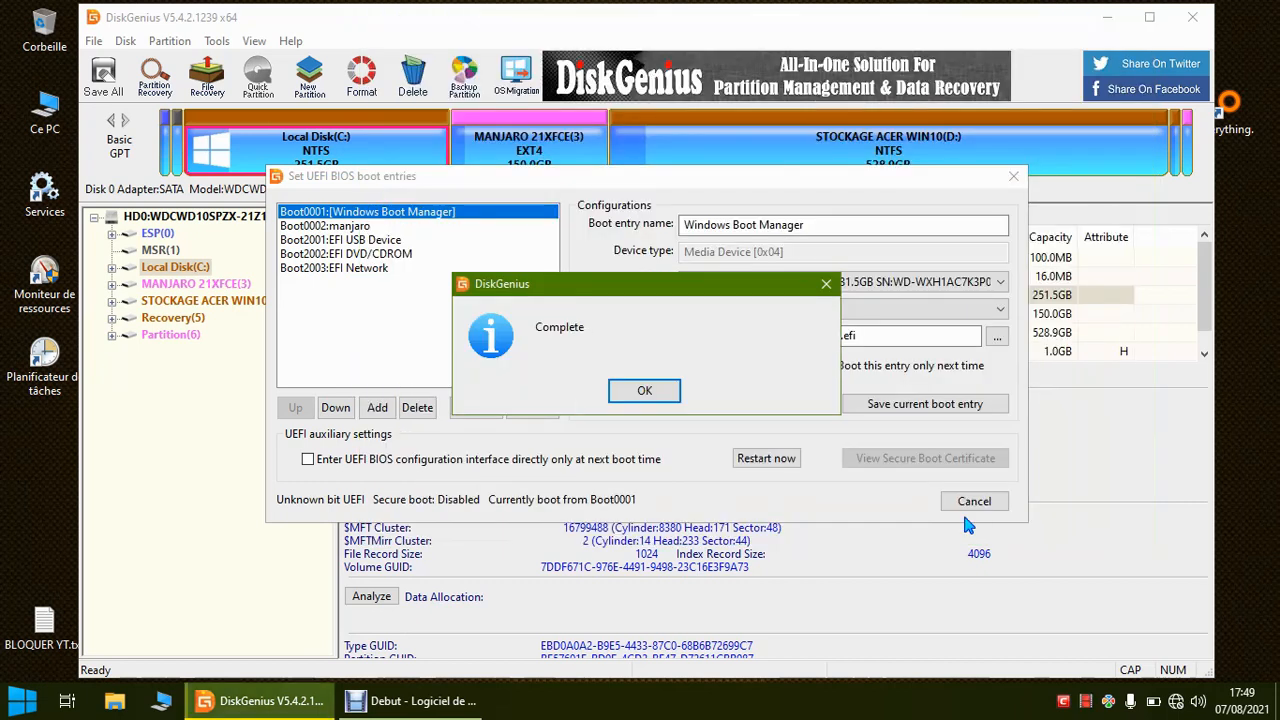
Dismiss the backup message and check the STOCKAGE ACER WIN10 (D:) drive in File Explorer for the saved windows 10.bef file
click(644, 390)
double_click(44, 115)
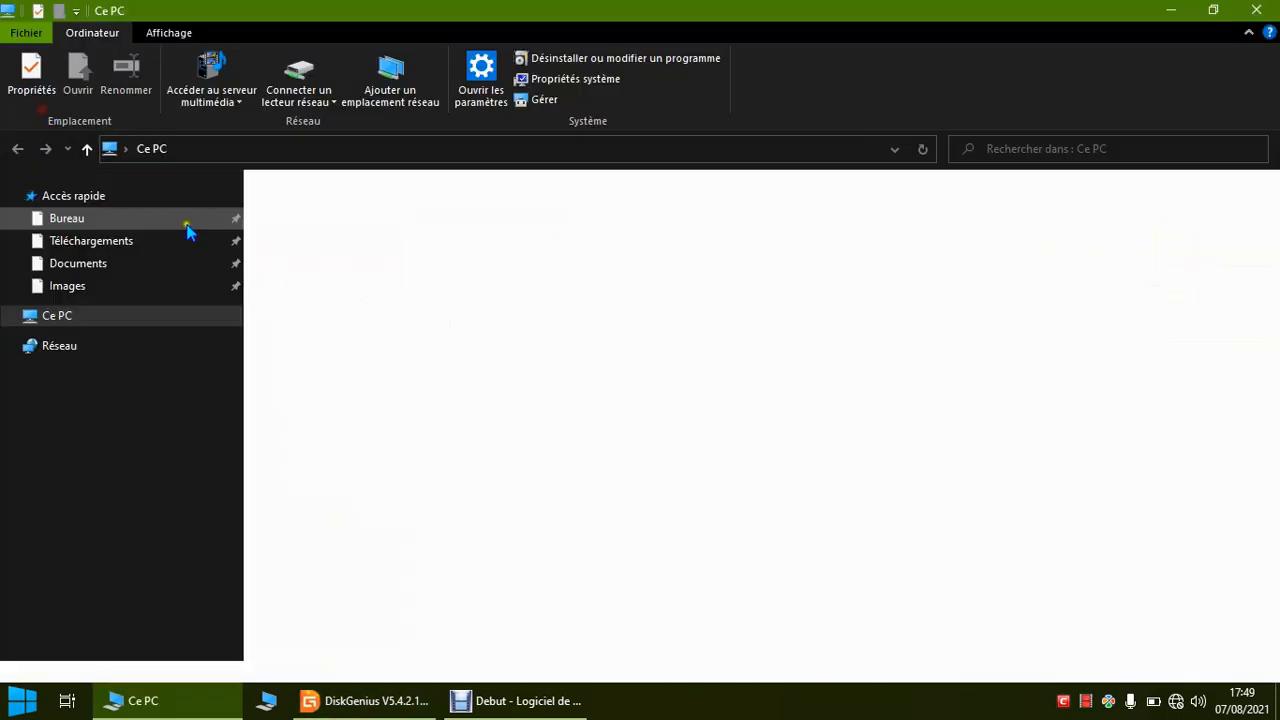
double_click(605, 352)
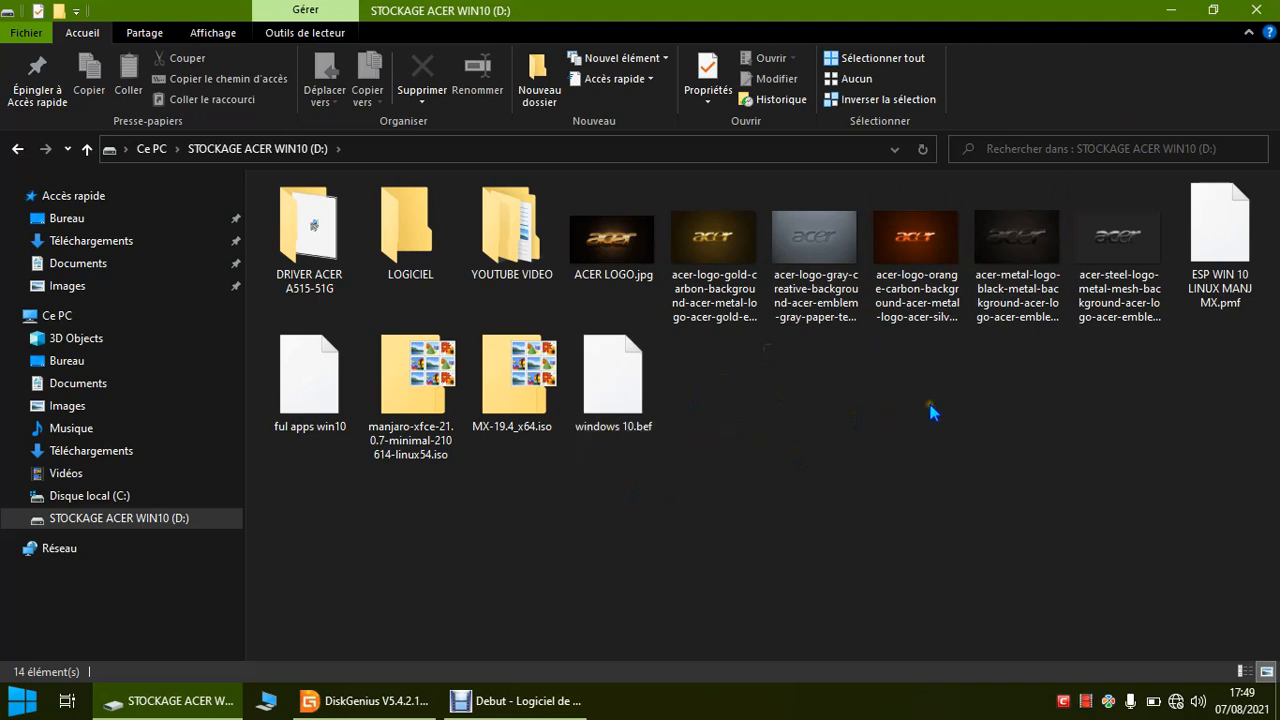
click(1256, 9)
Back up the boot entries with the manjaro entry selected to a file named "manjaro" on the STOCKAGE ACER WIN10 (D:) drive
click(364, 226)
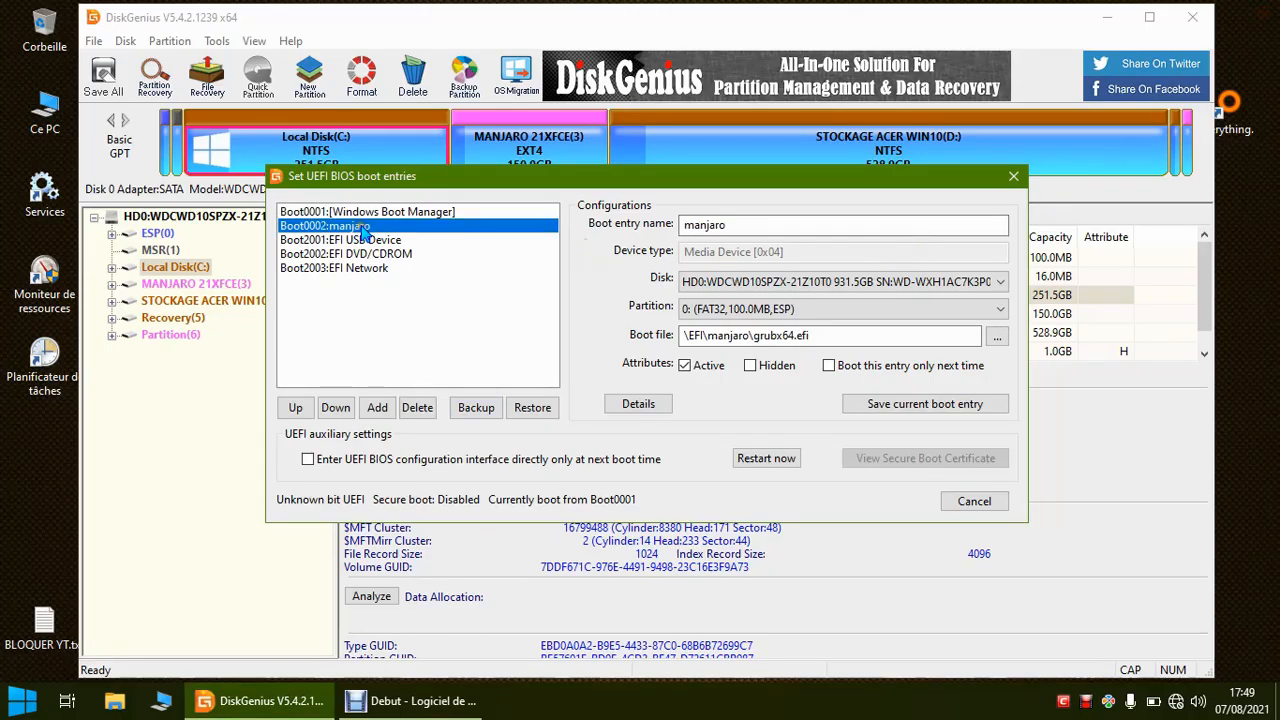
click(474, 408)
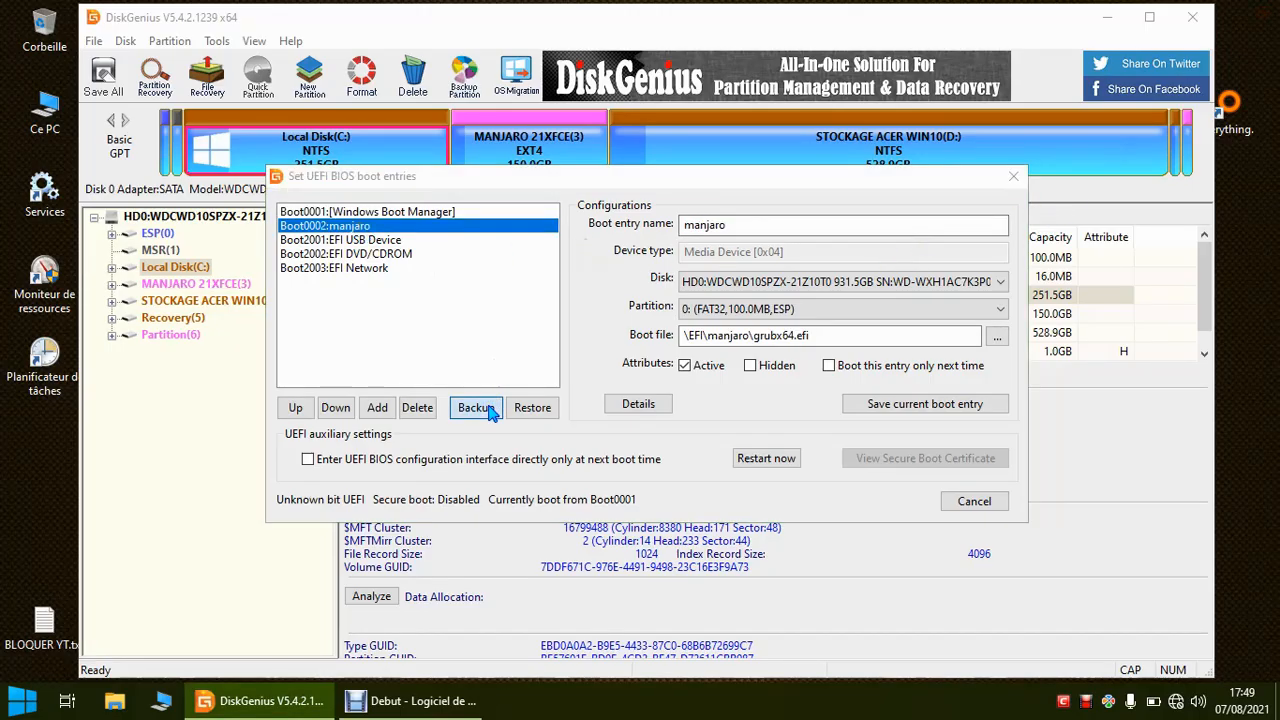
click(492, 456)
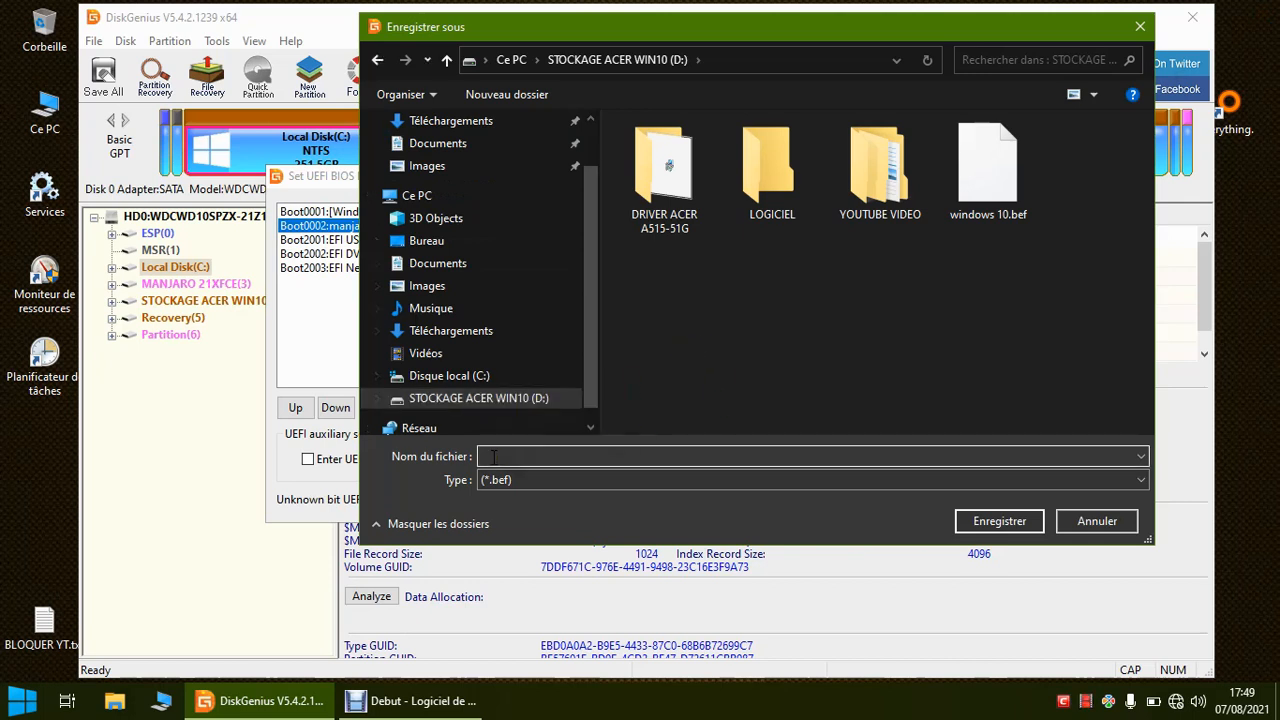
text(manjaro)
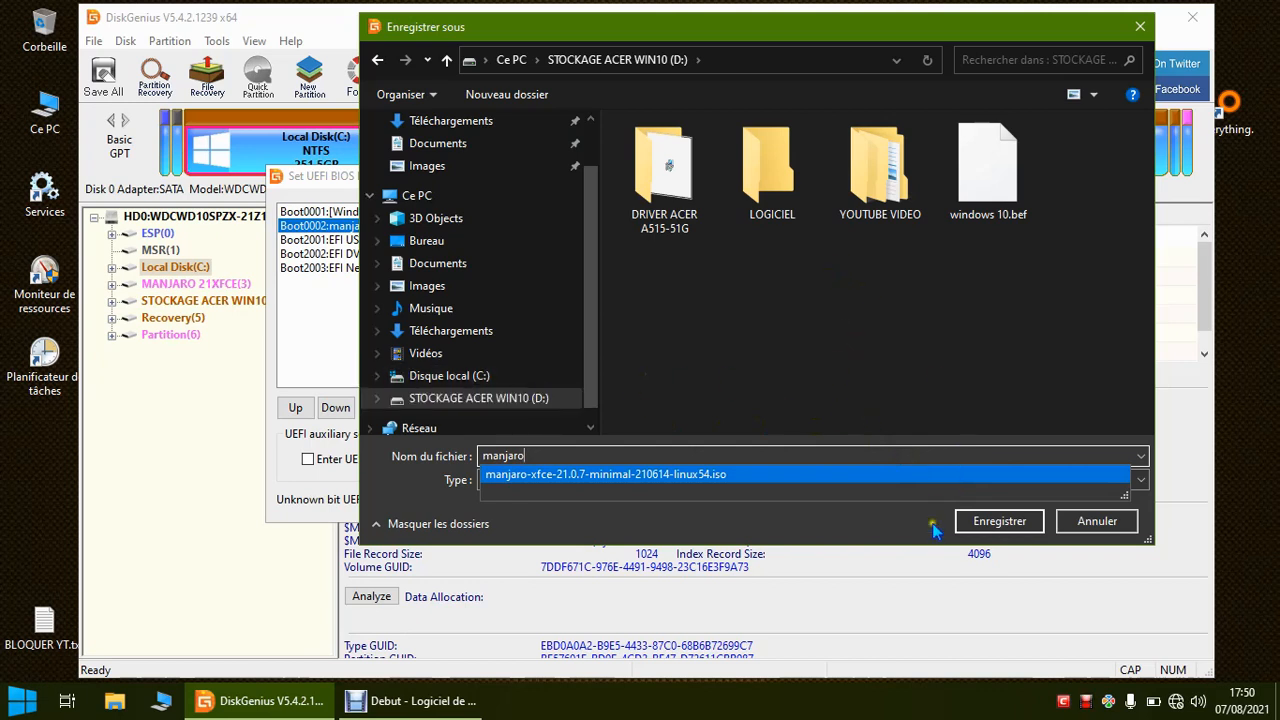
click(971, 524)
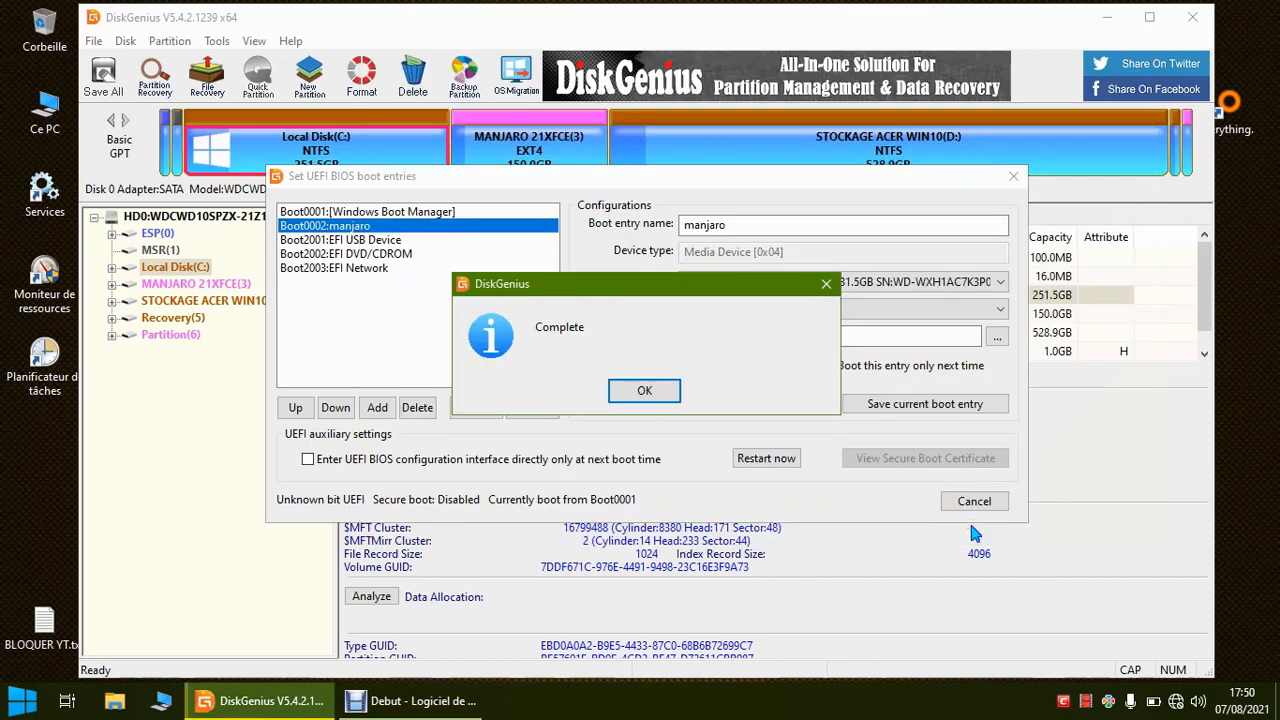
click(632, 386)
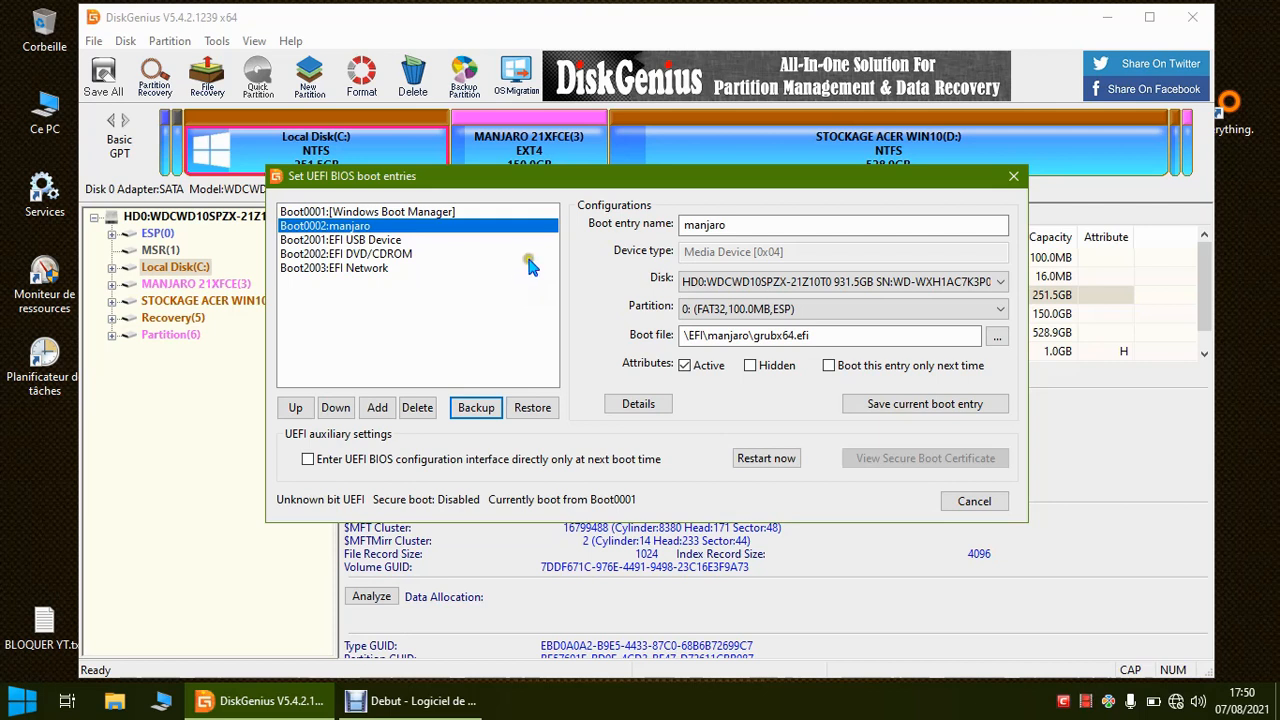
Back up the boot entries with EFI USB Device selected to a file named "usb EFI" on the STOCKAGE ACER WIN10 (D:) drive
click(394, 242)
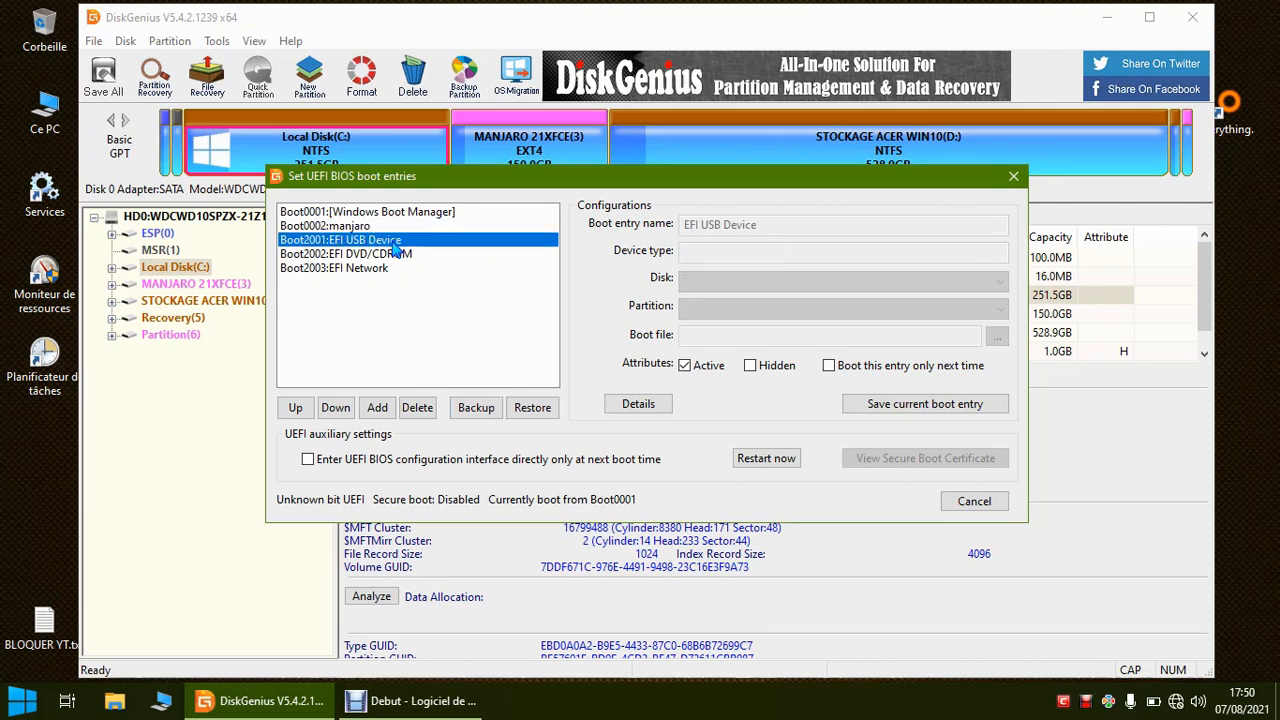
click(476, 408)
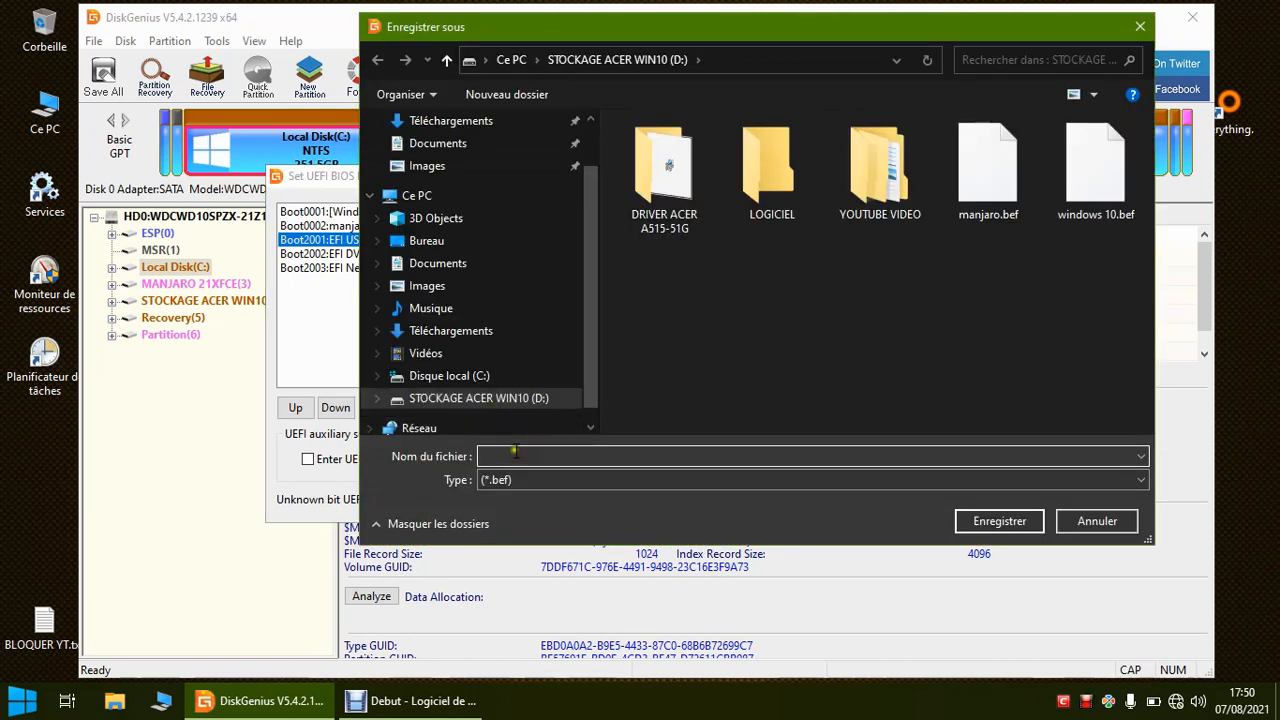
text(usb)
drag(614, 34, 737, 106)
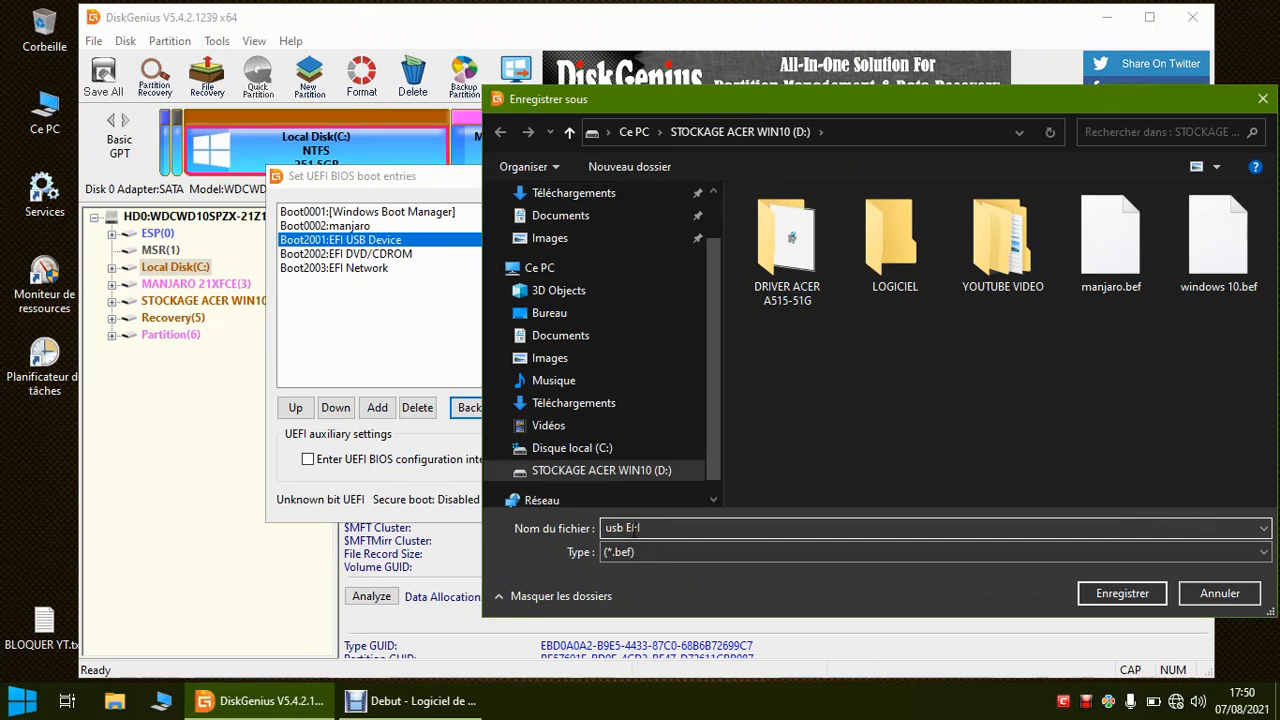
click(1135, 594)
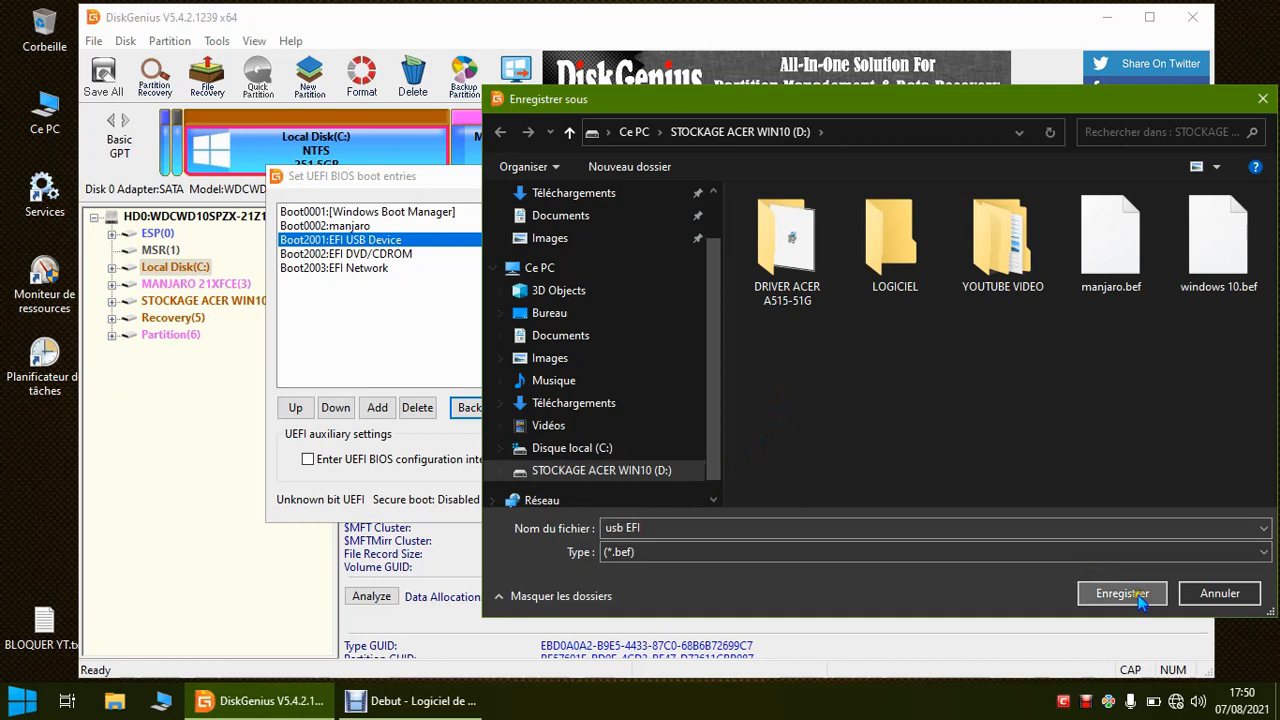
click(646, 391)
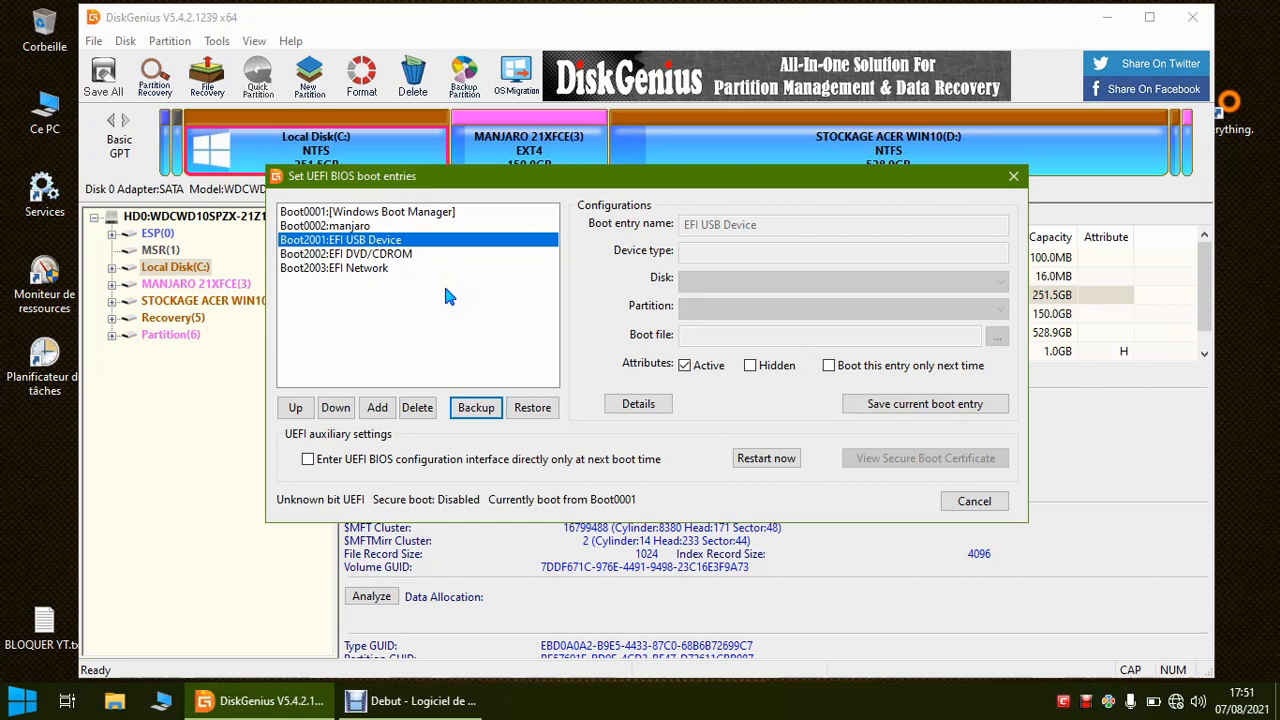
Try to rename the Windows Boot Manager entry to "Windows 10" and save it, then leave the boot entries settings
click(396, 212)
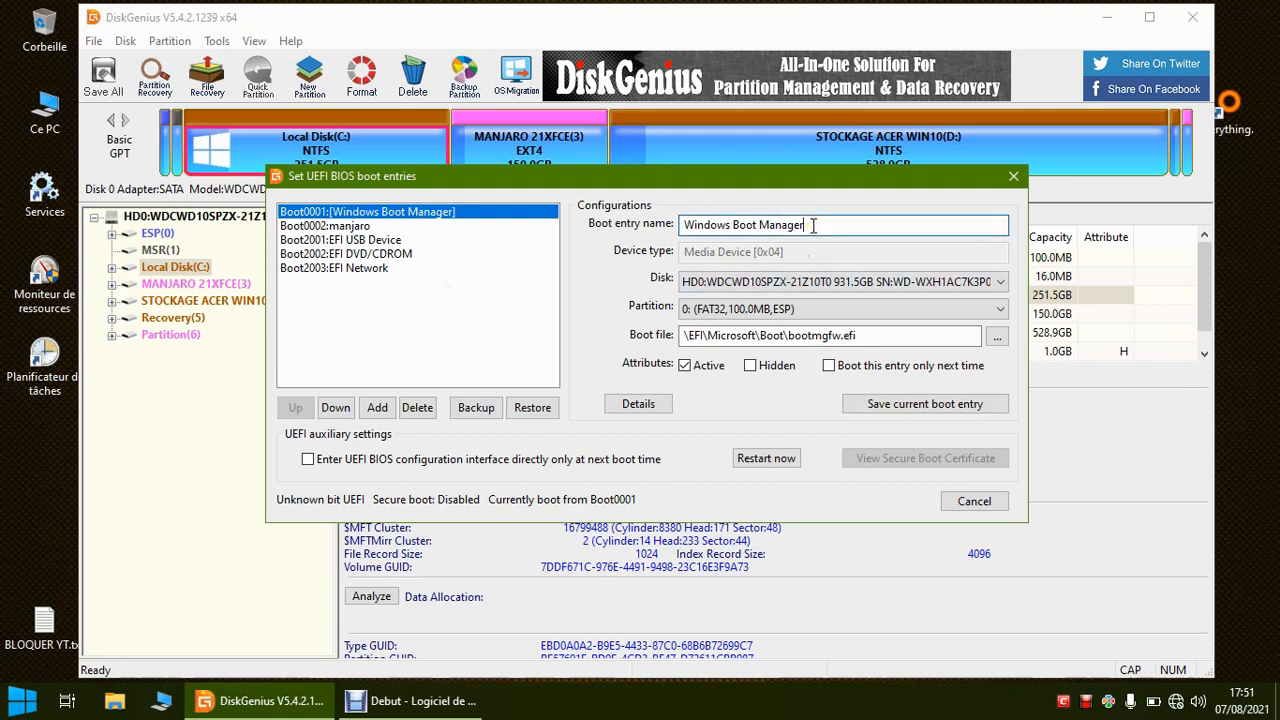
click(924, 218)
key(BackSpace)
key(BackSpace)
key(BackSpace)
key(BackSpace)
key(BackSpace)
key(BackSpace)
key(BackSpace)
key(BackSpace)
key(BackSpace)
key(BackSpace)
key(BackSpace)
key(BackSpace)
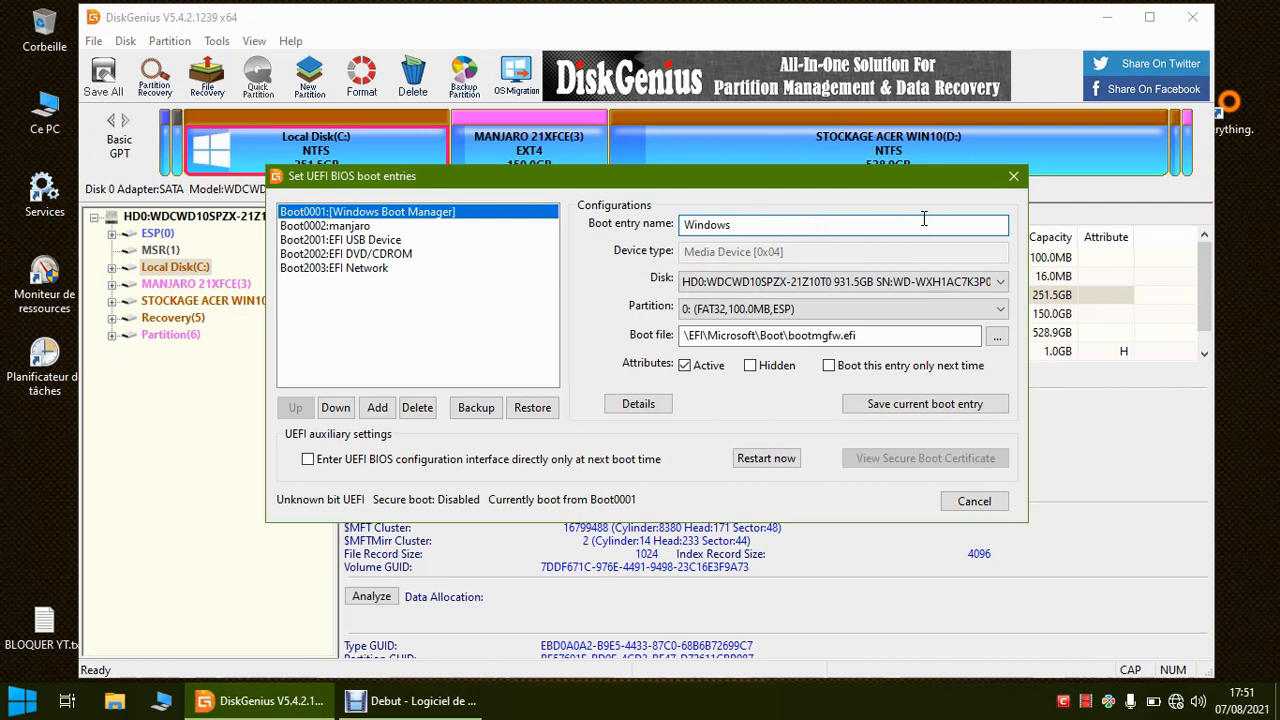
text(10)
click(900, 405)
click(972, 502)
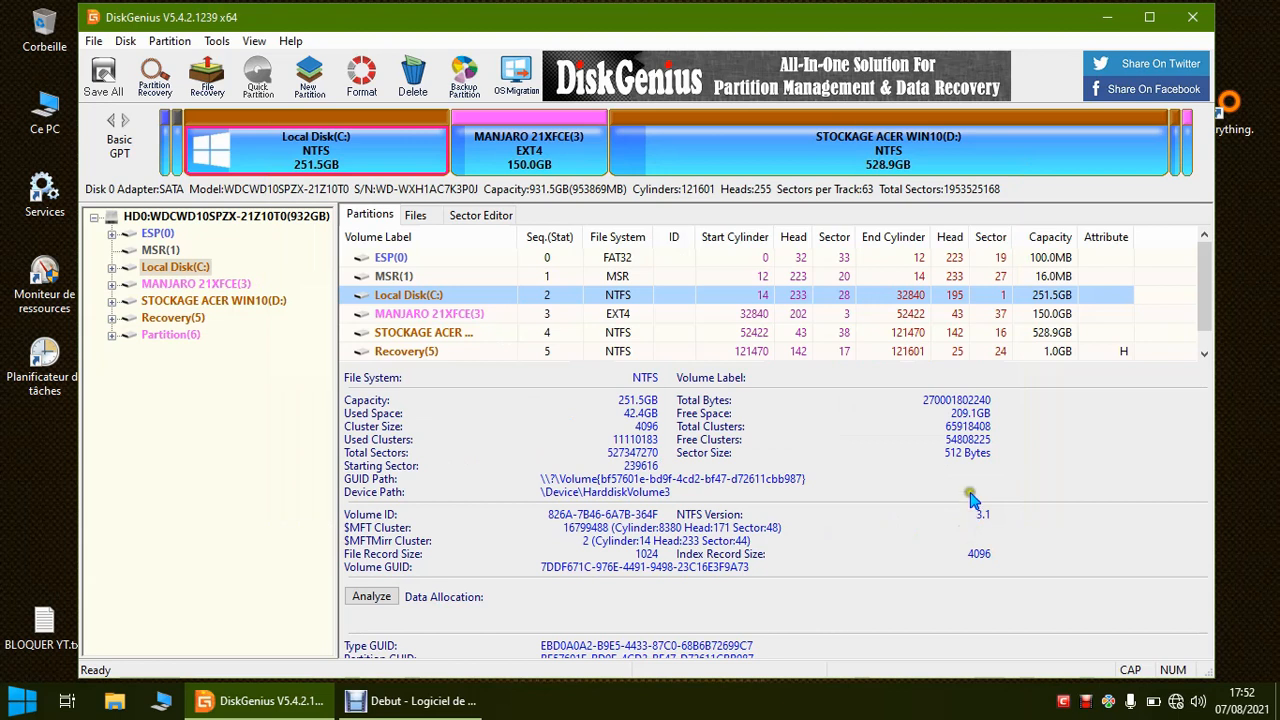
Reopen the UEFI BIOS boot entries settings, review the details of the Windows Boot Manager entry, and close the settings
click(218, 44)
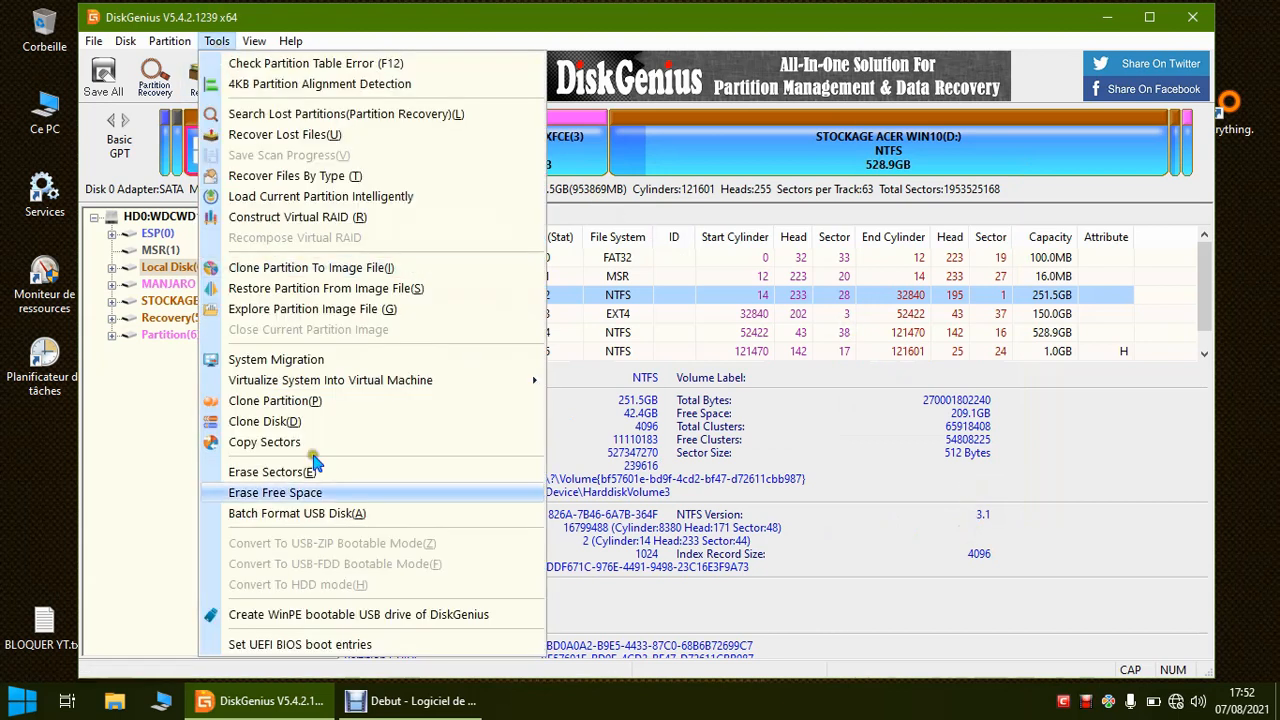
click(292, 644)
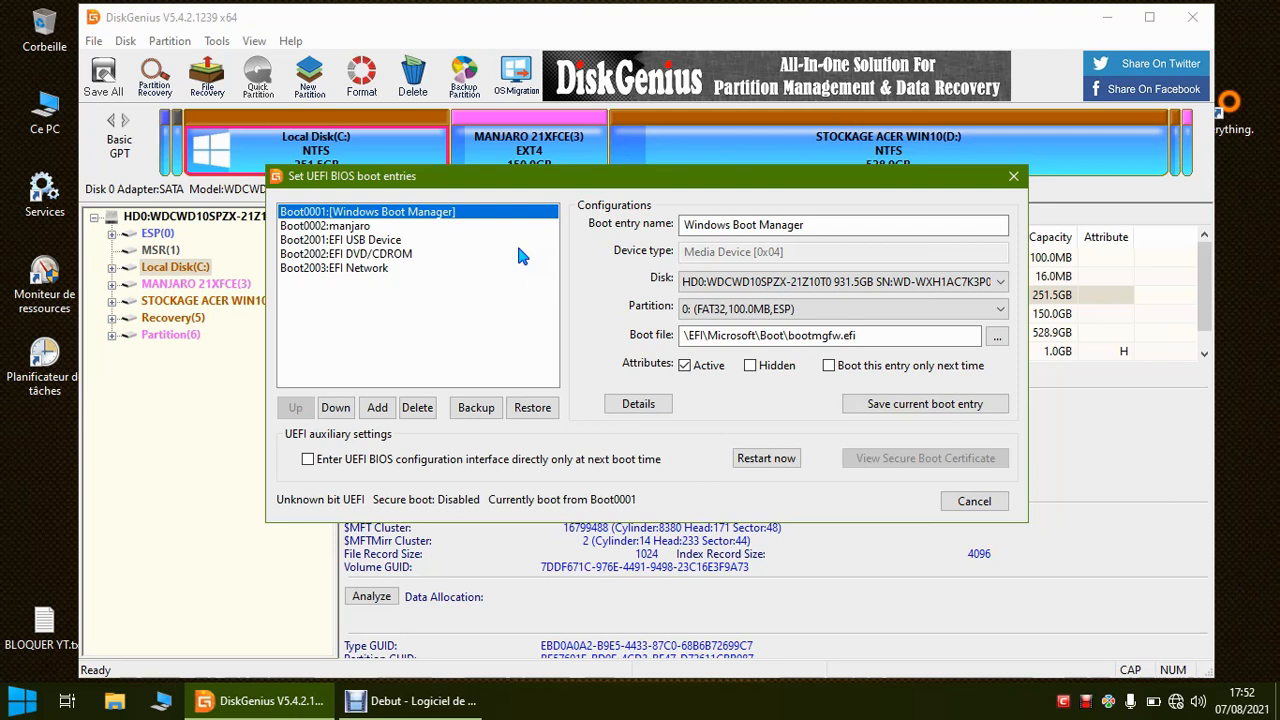
click(494, 327)
click(620, 404)
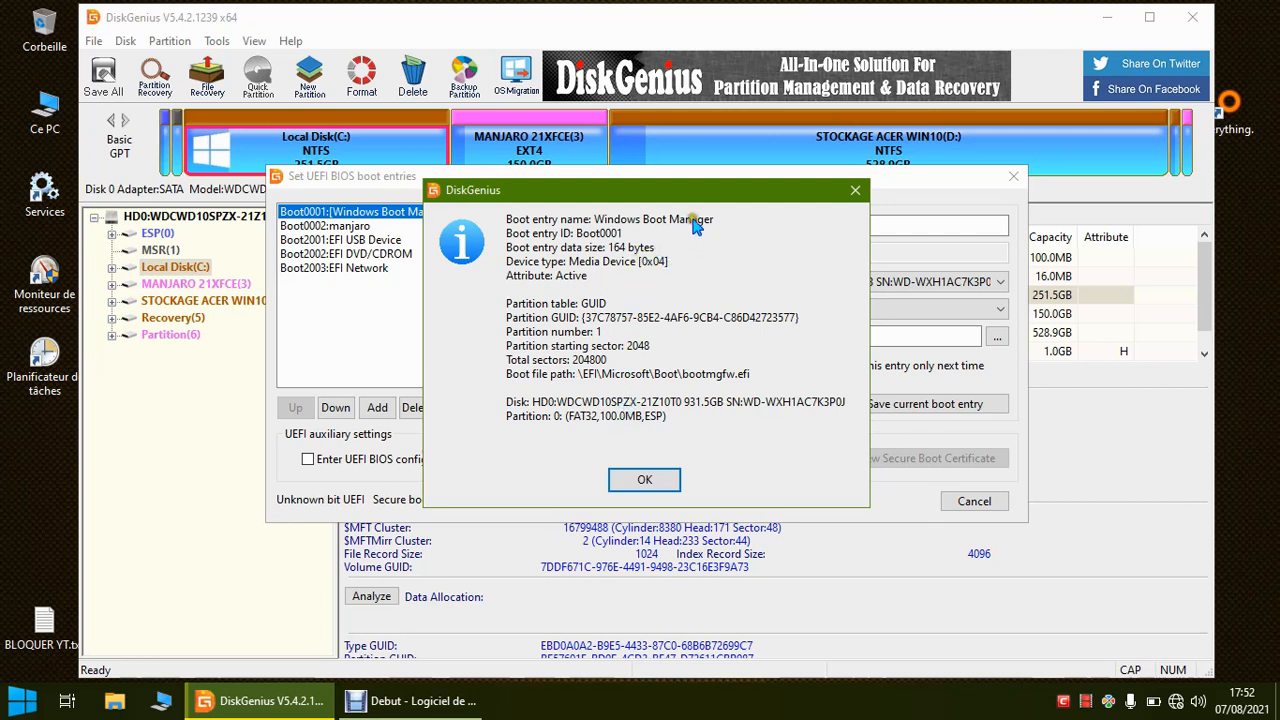
click(855, 190)
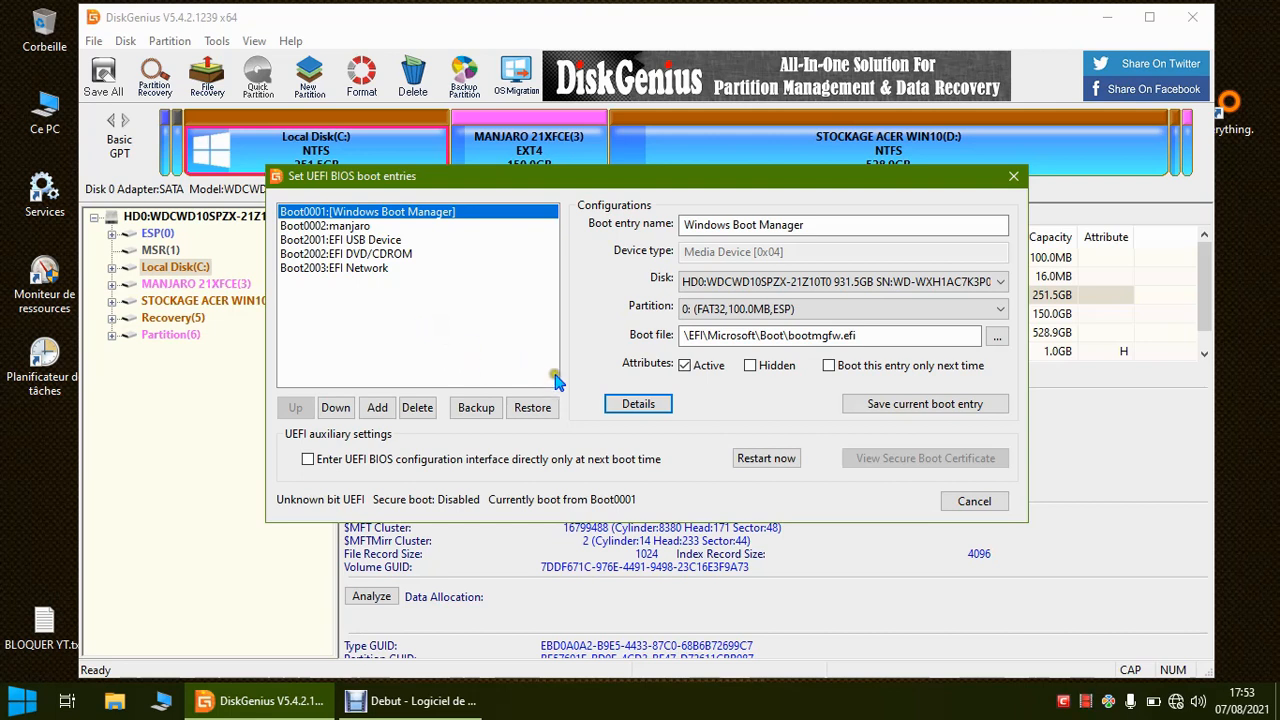
click(1013, 176)
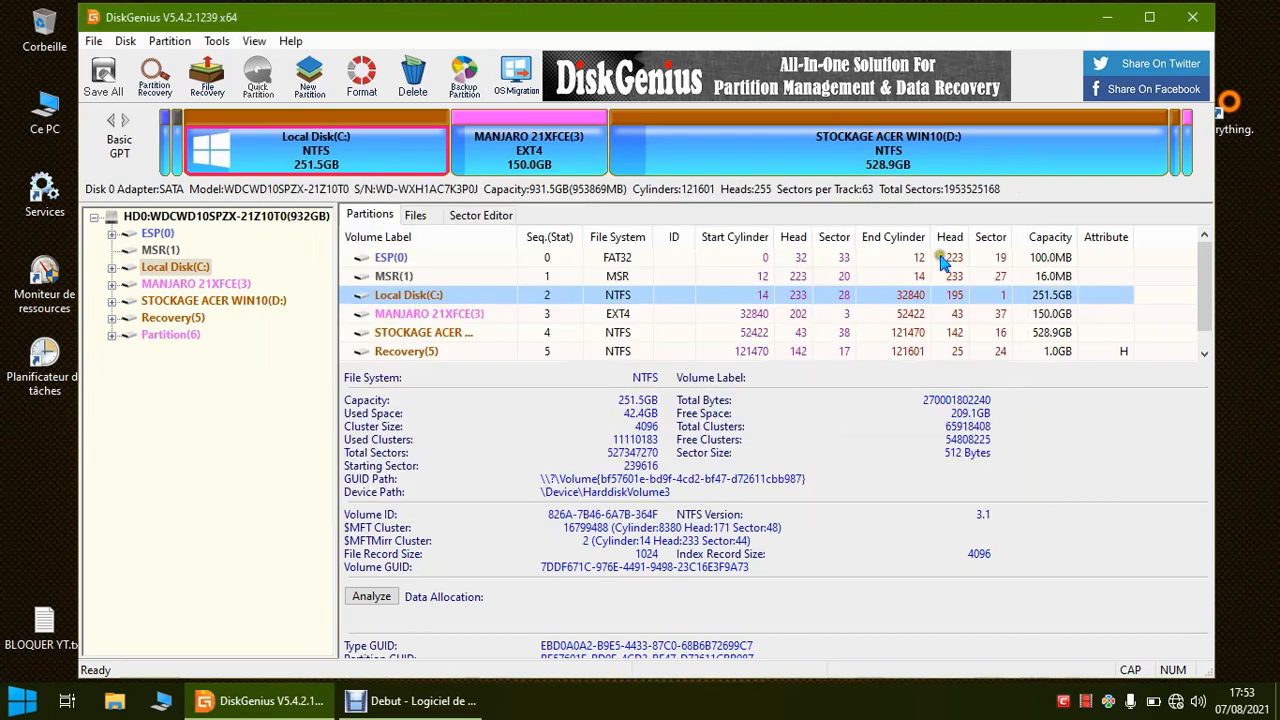
Close DiskGenius and stop the screen recording in the Debut video capture software
click(1186, 28)
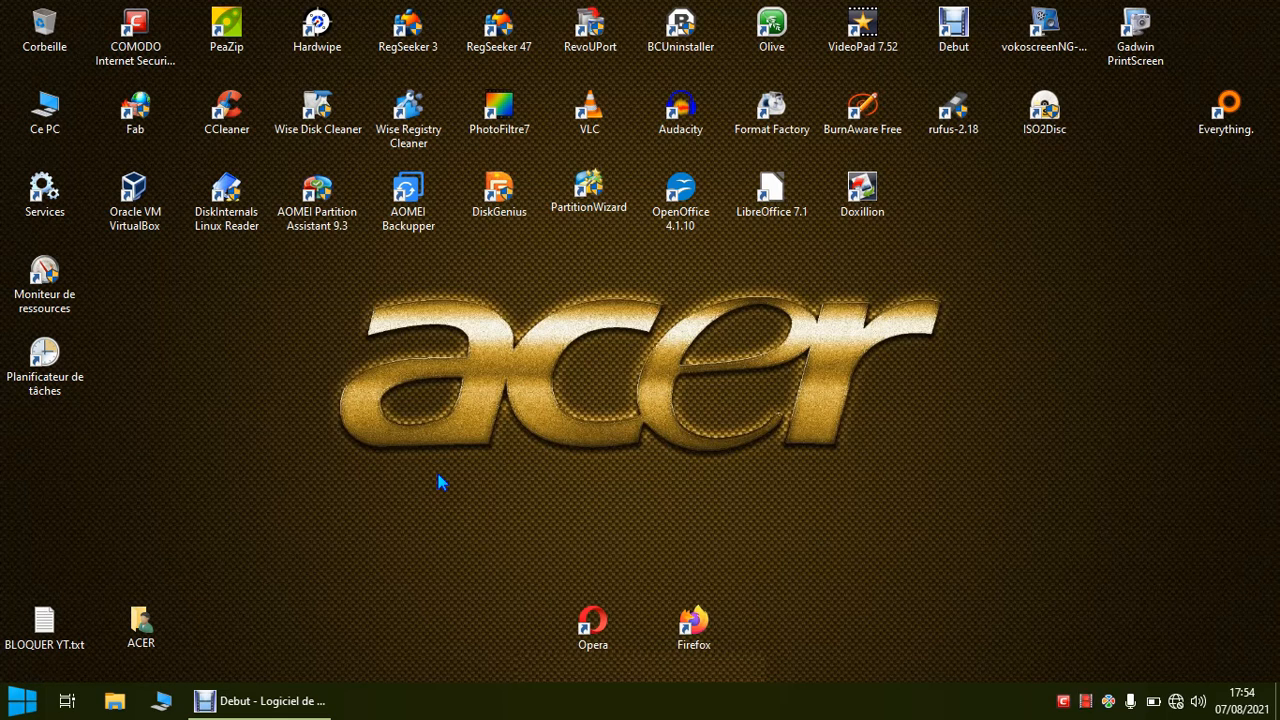
click(270, 700)
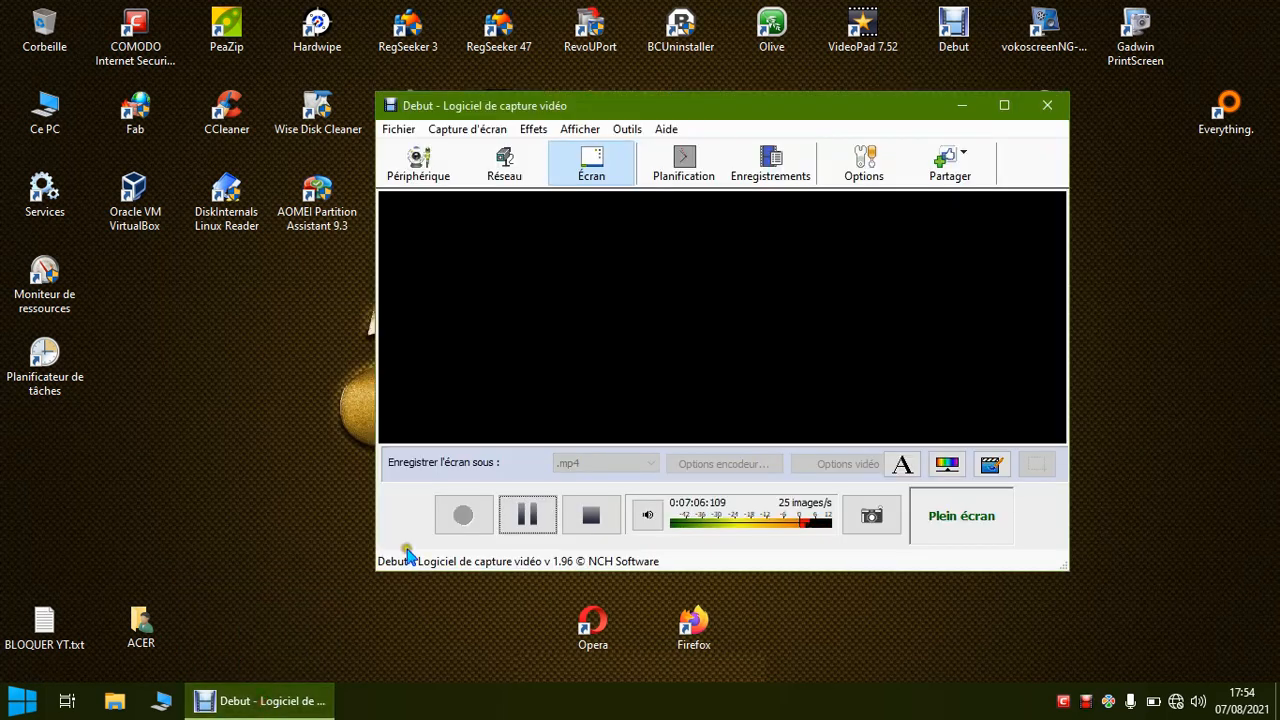
click(580, 515)
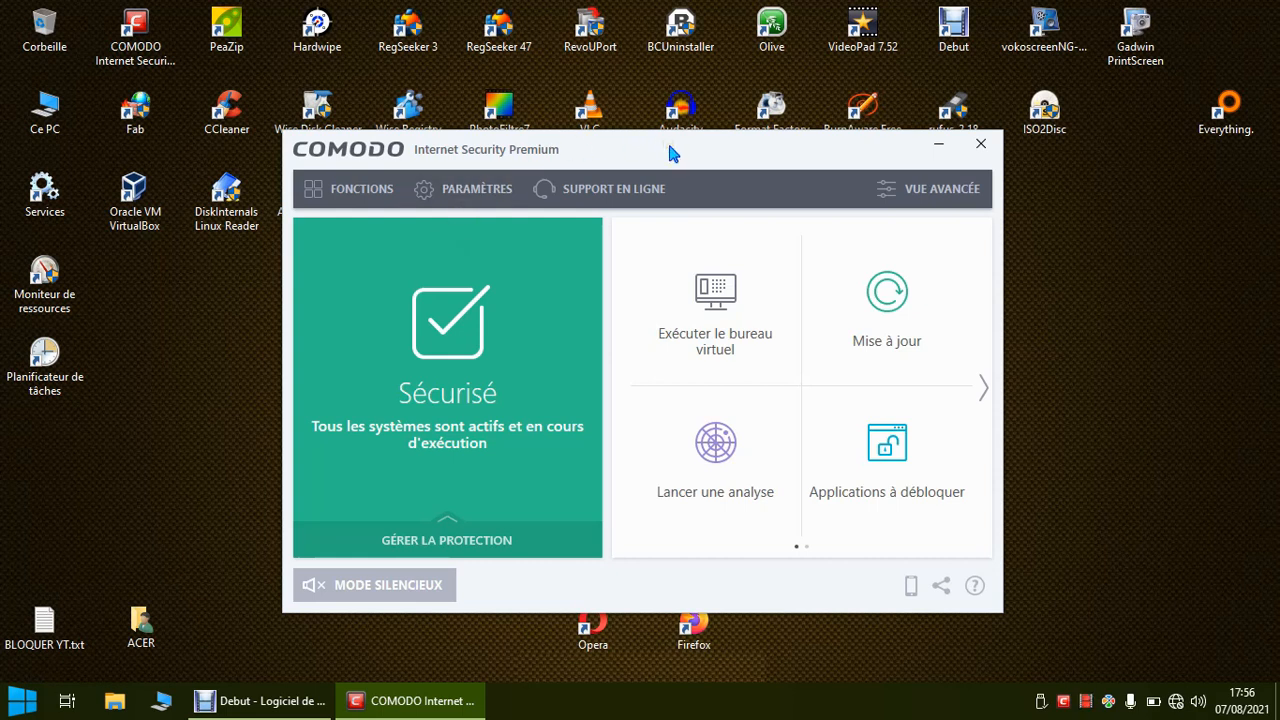
Open the COMODO advanced settings and review the available configurations and the device control options (Contrôle des périphériques) under Protection avancée
click(490, 200)
click(340, 218)
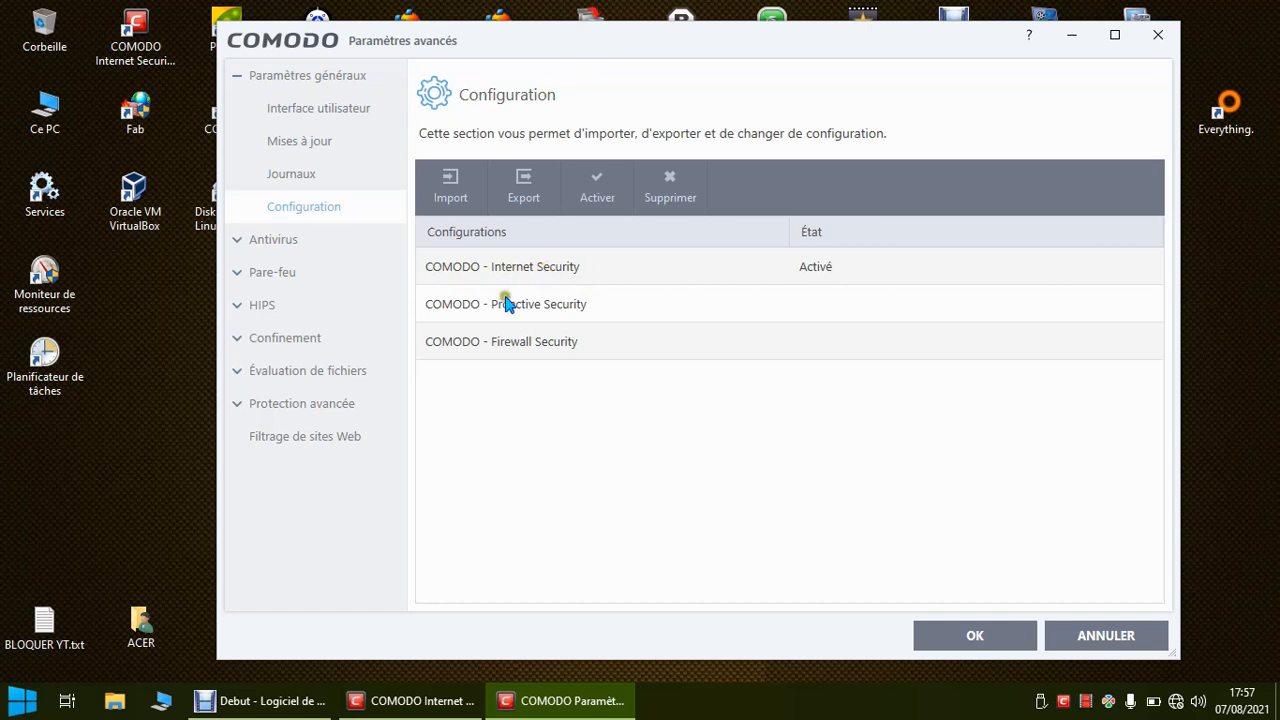
click(562, 429)
click(301, 404)
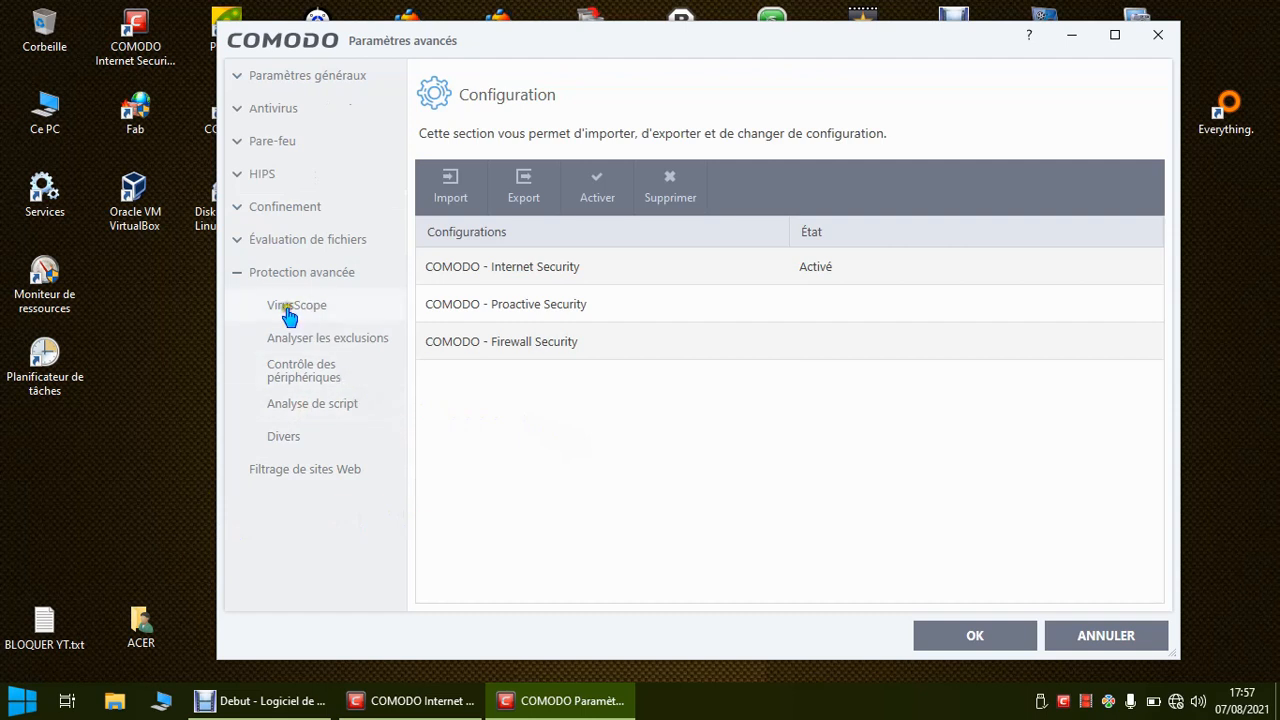
click(293, 383)
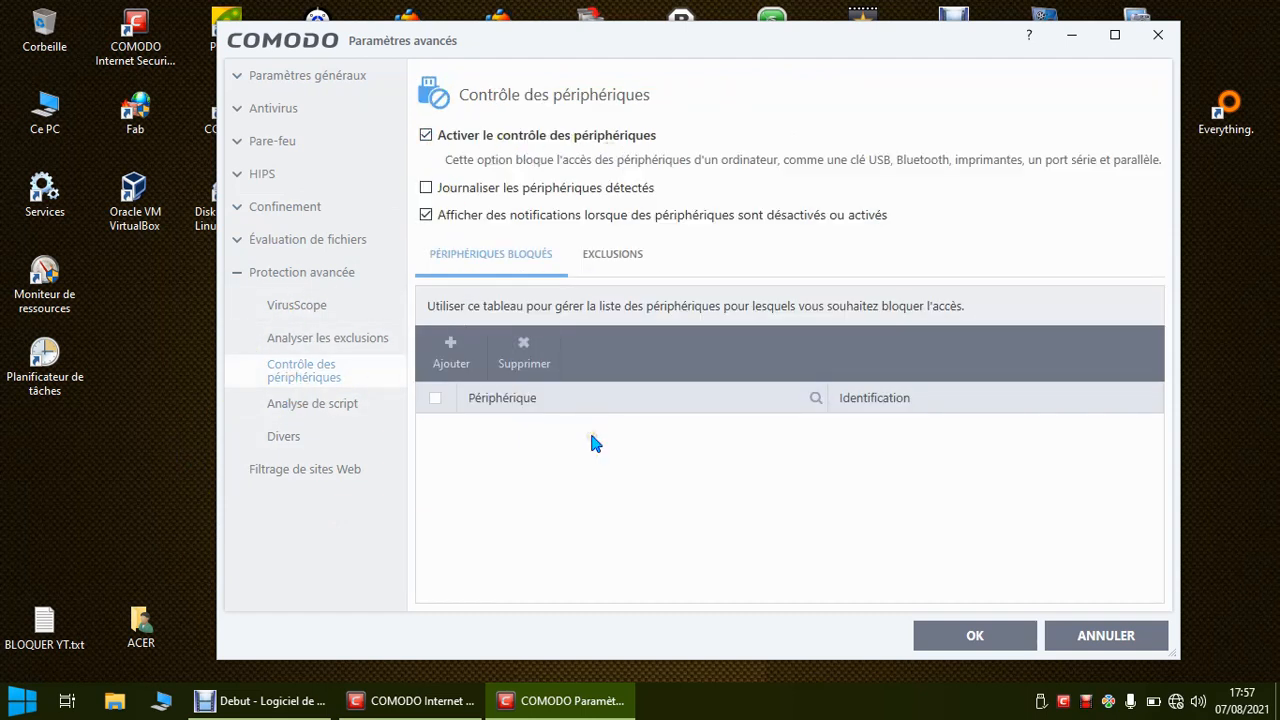
Try to eject the Lecteur USB (E:) drive from Ce PC in File Explorer, and close the window
click(40, 120)
double_click(40, 118)
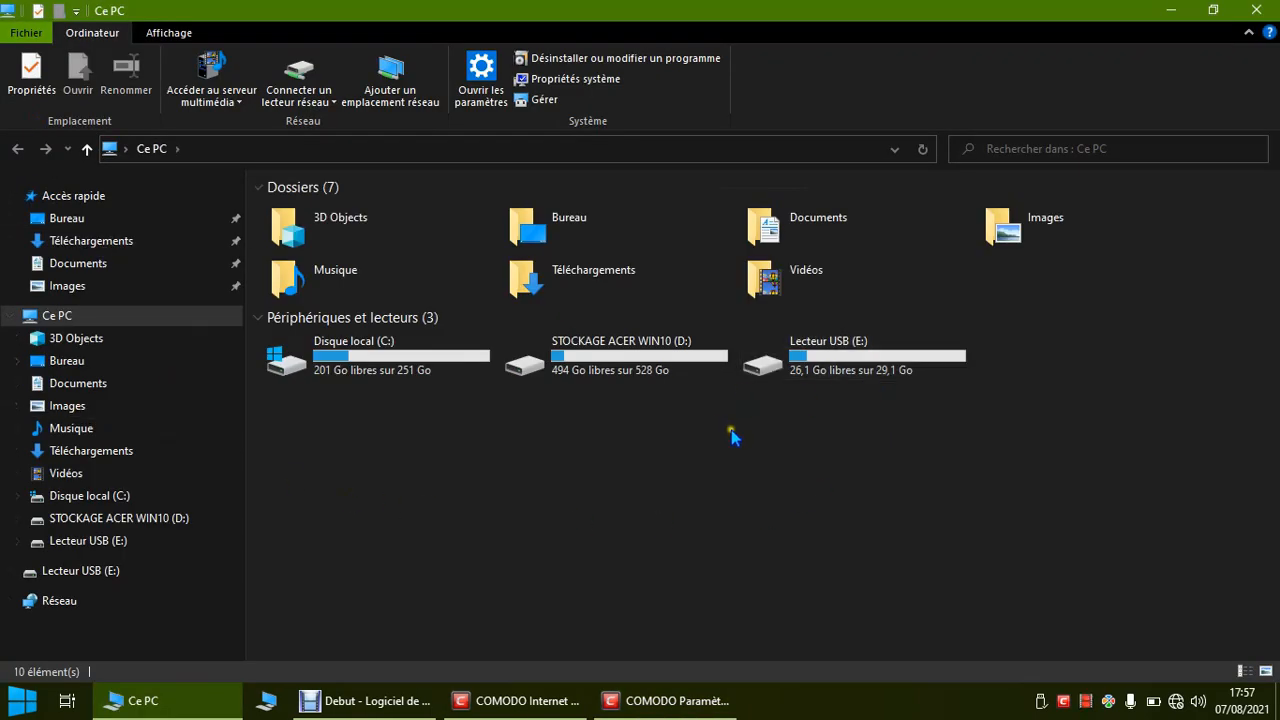
right_click(804, 356)
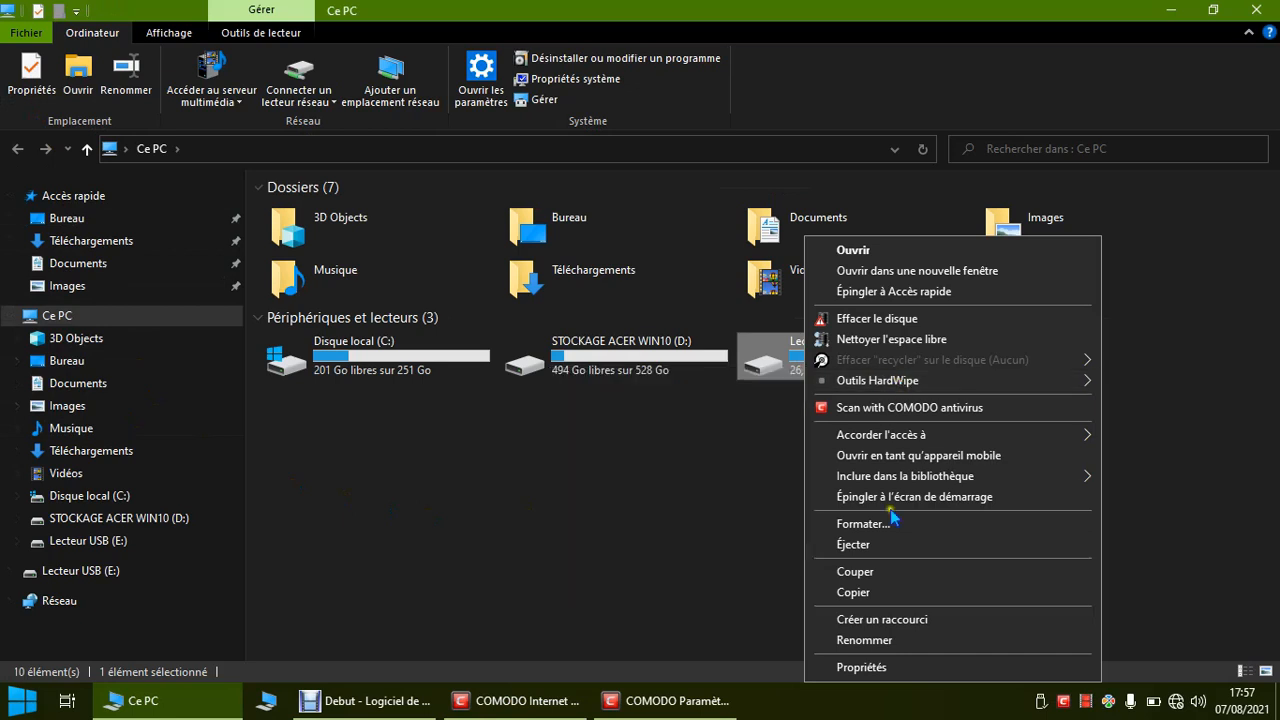
click(866, 544)
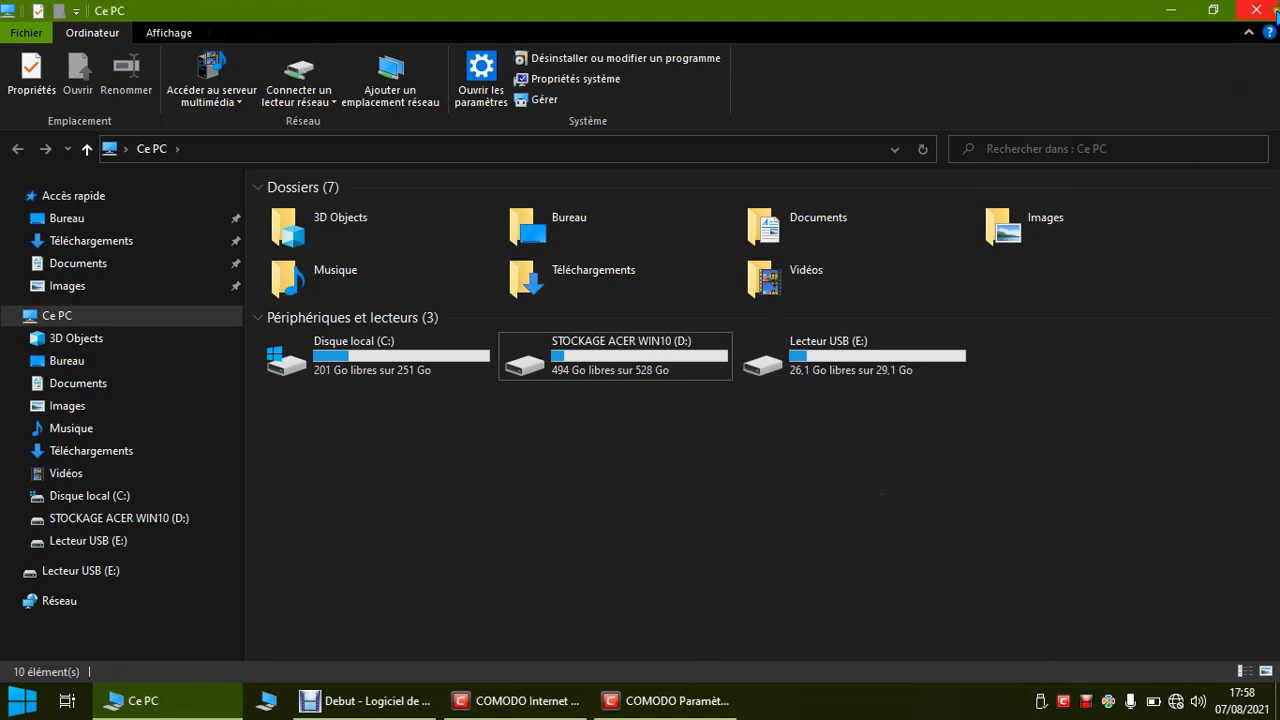
click(1258, 10)
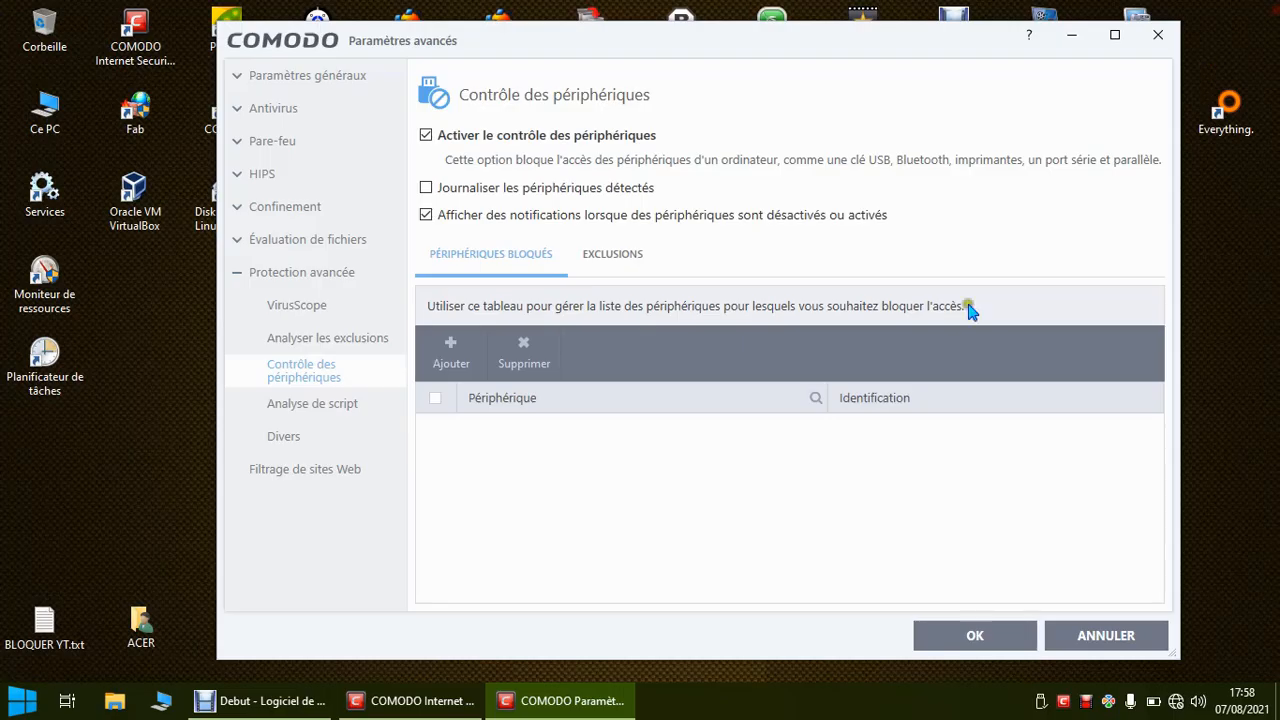
Accept the COMODO advanced settings and close the COMODO Internet Security window
click(970, 638)
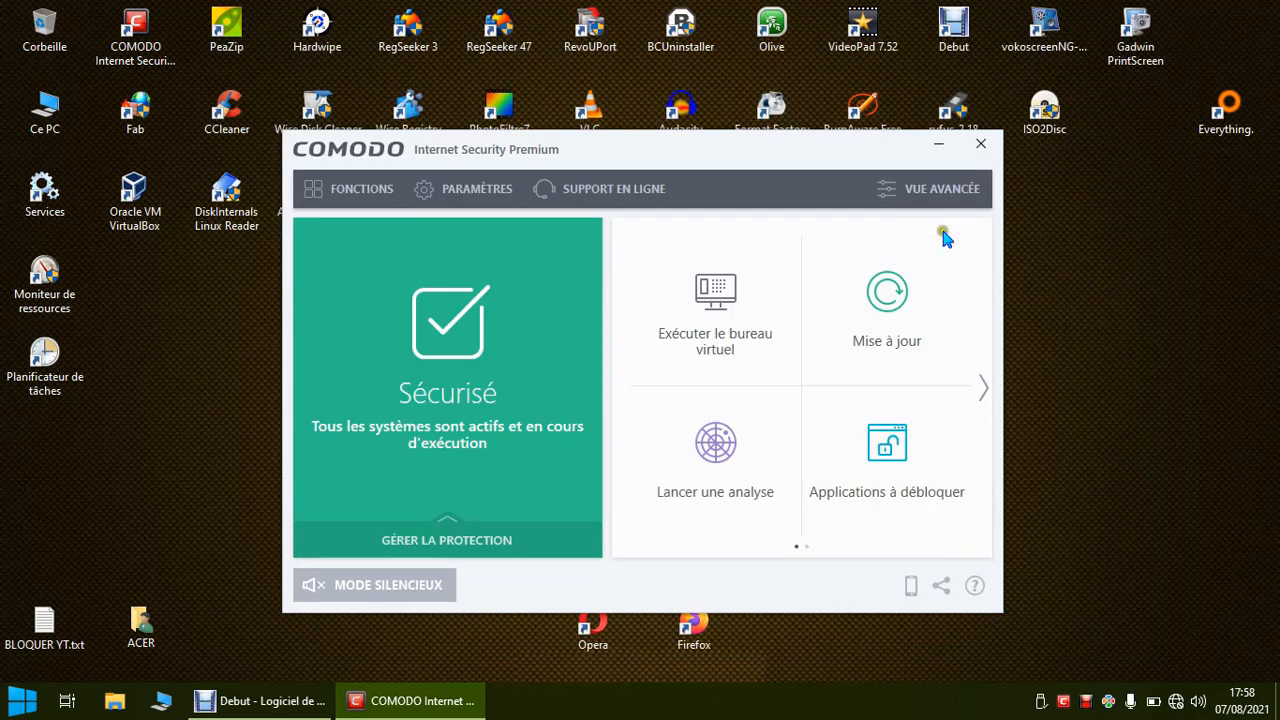
click(980, 144)
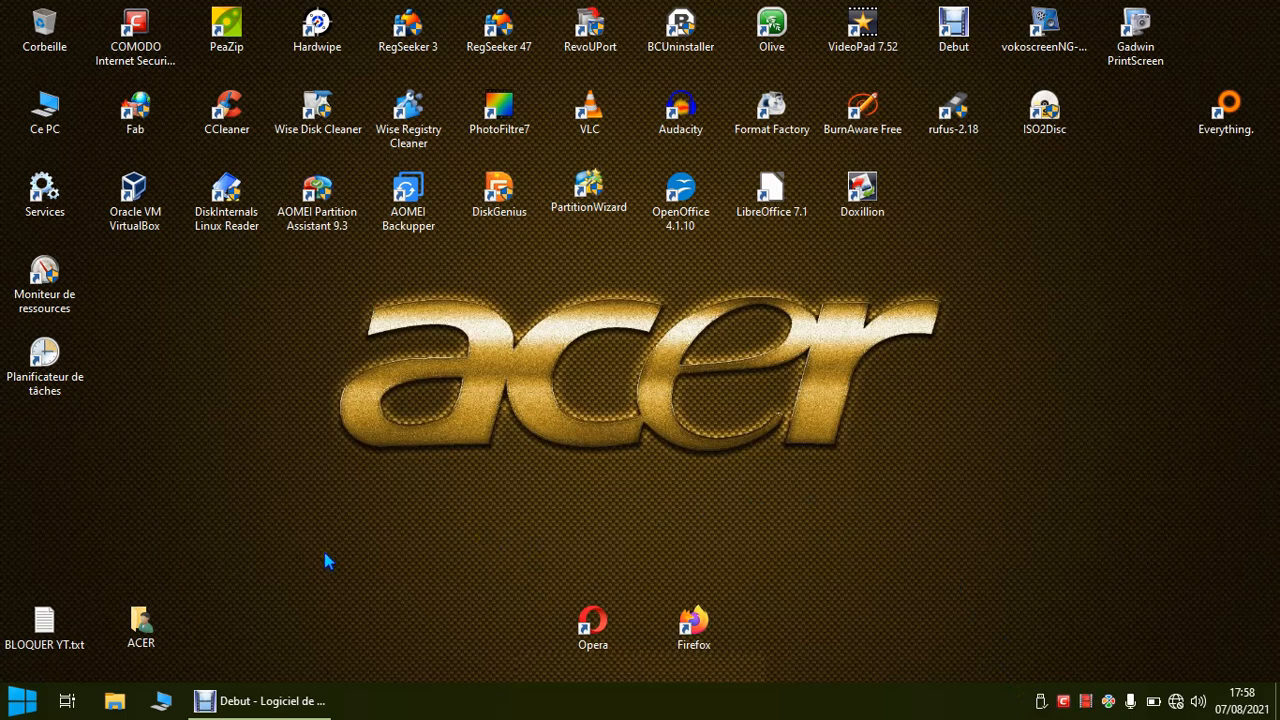
Close the finished COMODO update report on the other desktop
mouse_move(260, 700)
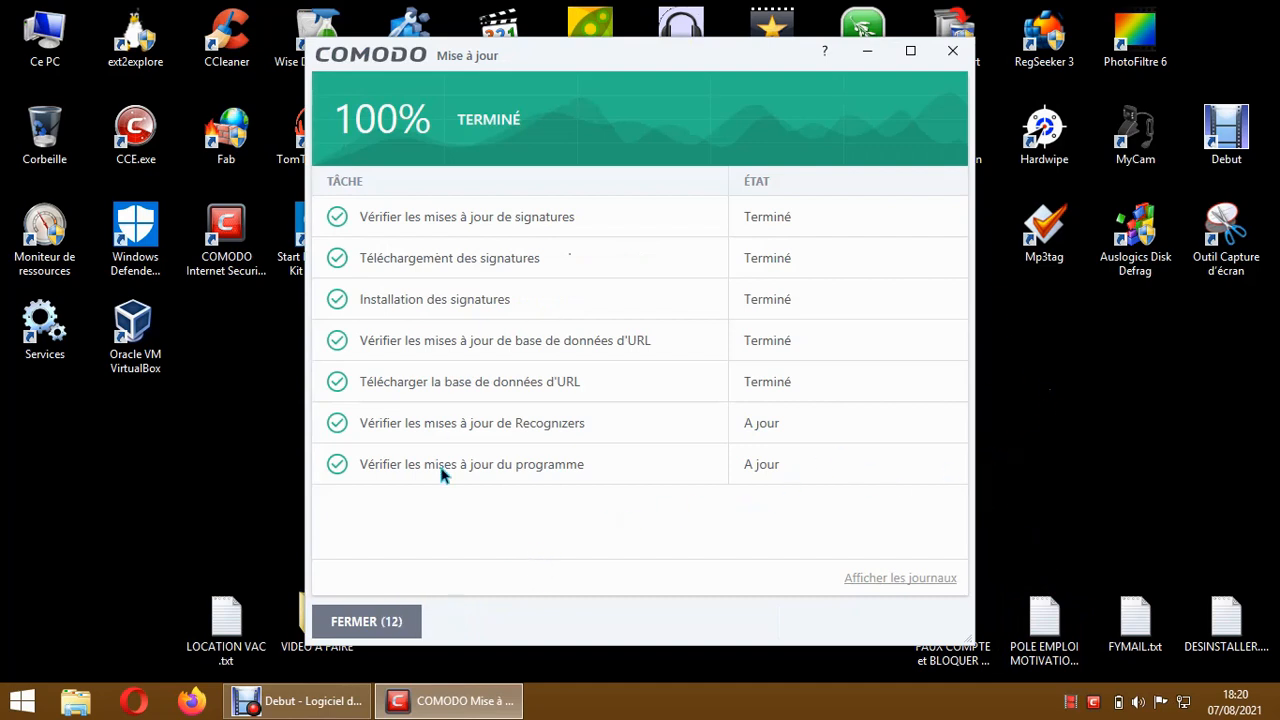
click(366, 621)
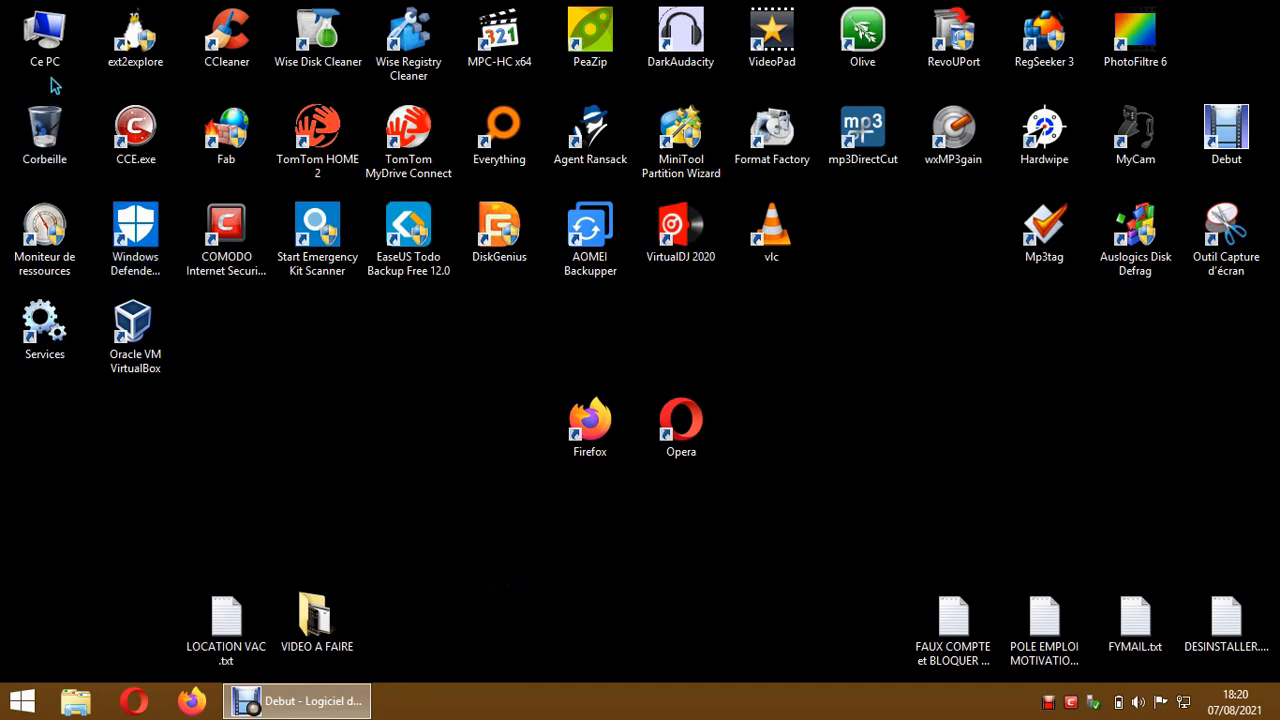
Open Ce PC in File Explorer to check the connected drives, and close the window
double_click(50, 45)
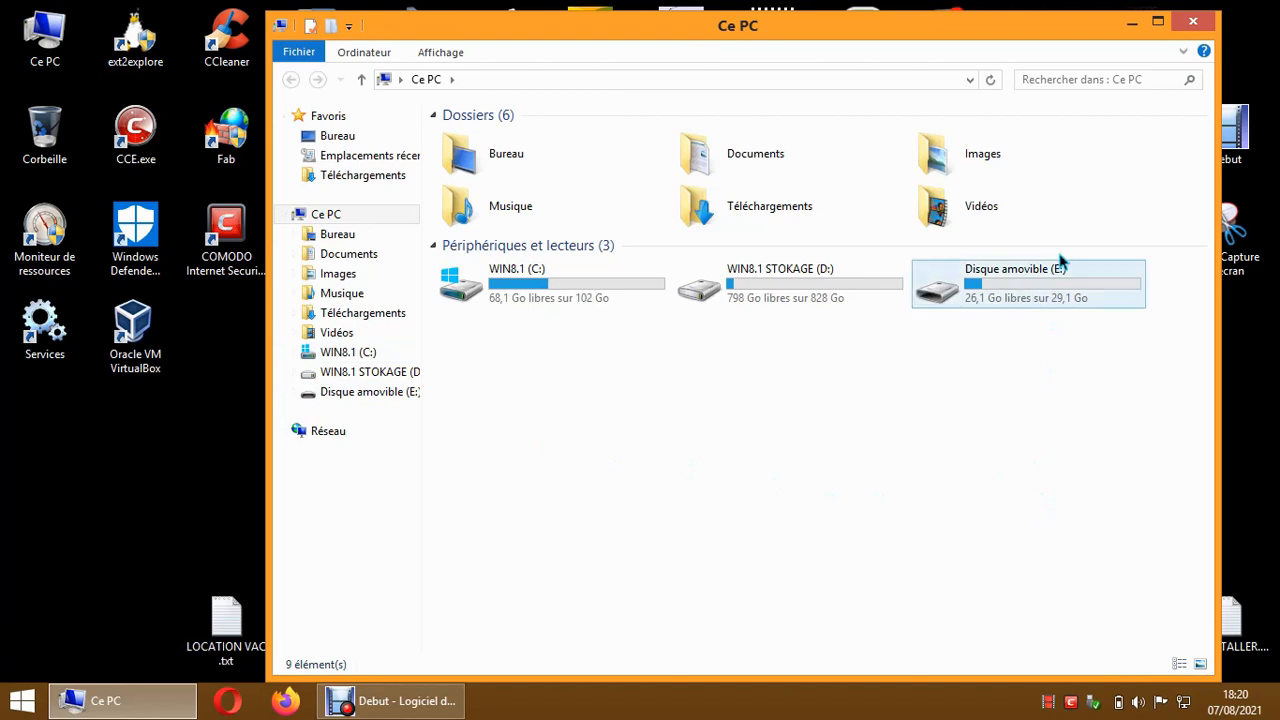
click(1190, 21)
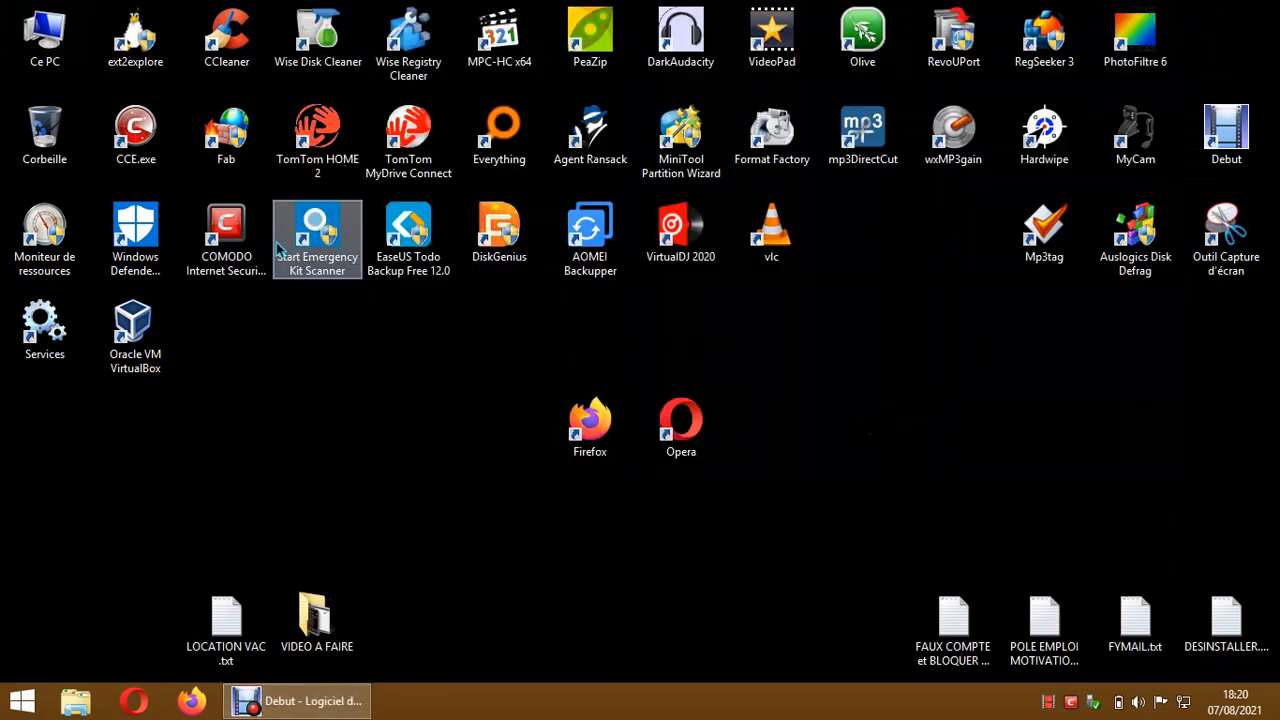
Open COMODO Internet Security, view its product and virus database versions in the À propos de window, and close that window
double_click(236, 260)
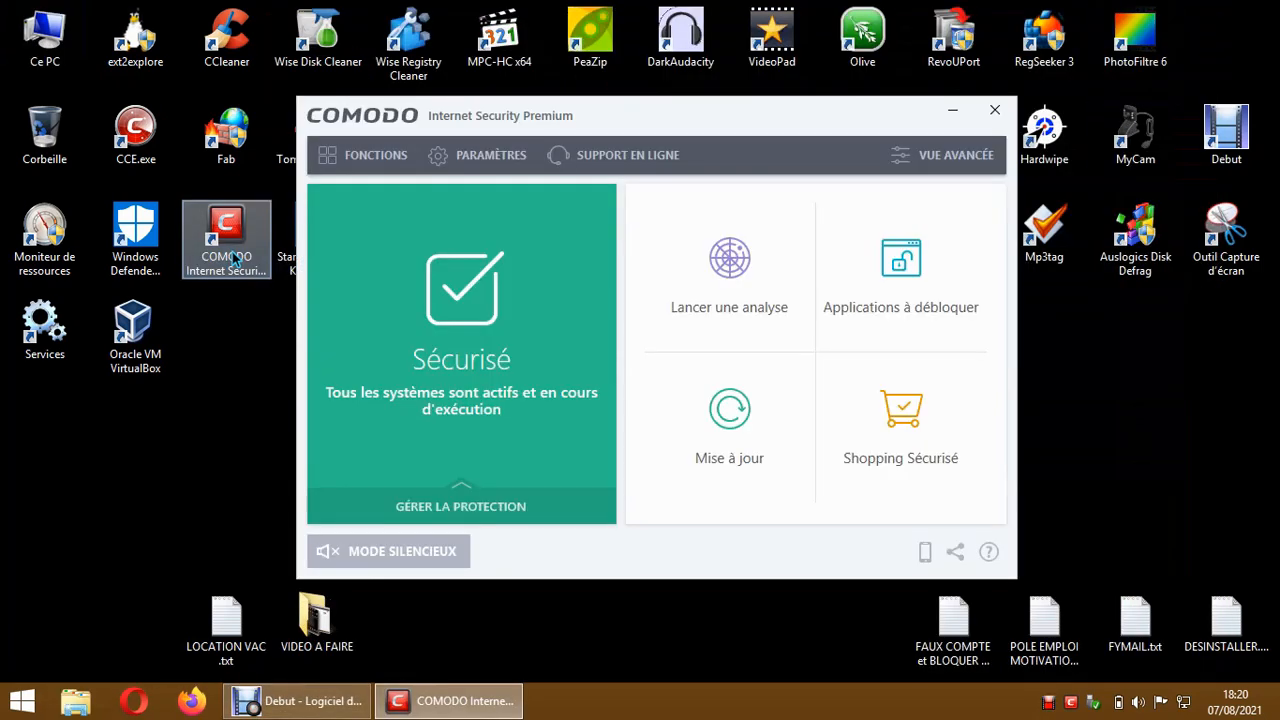
click(988, 552)
click(1030, 640)
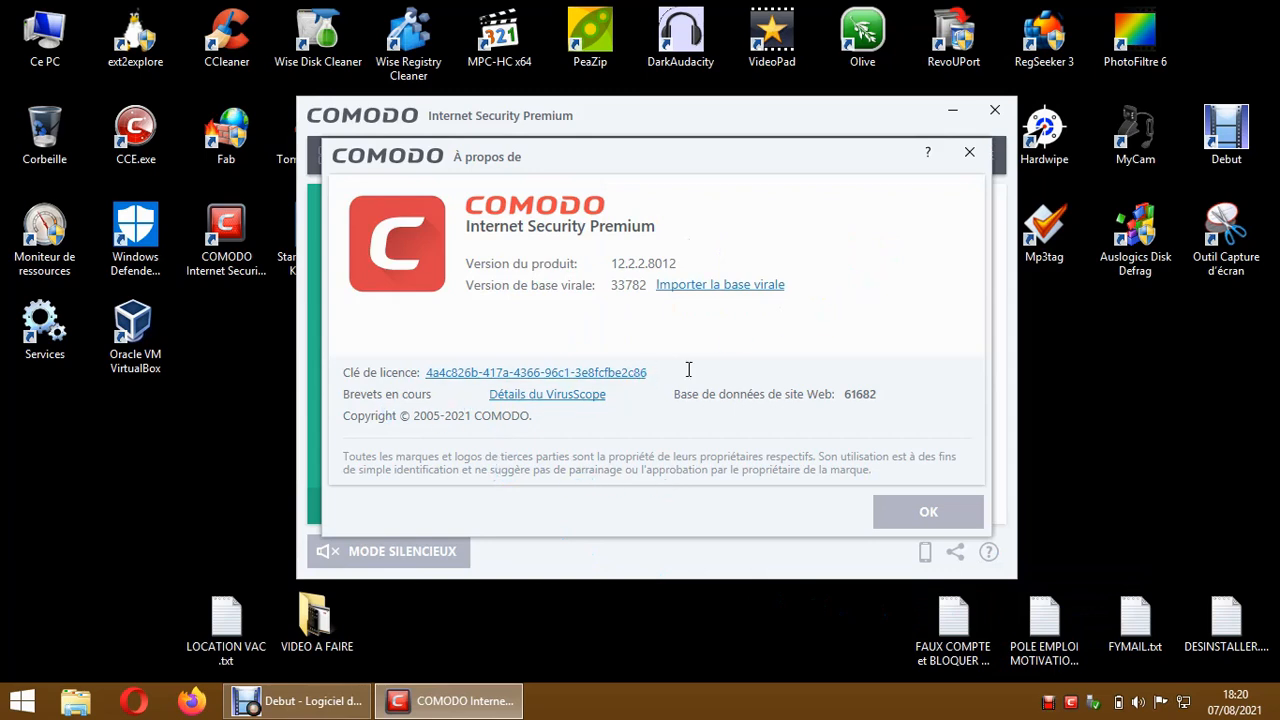
click(969, 152)
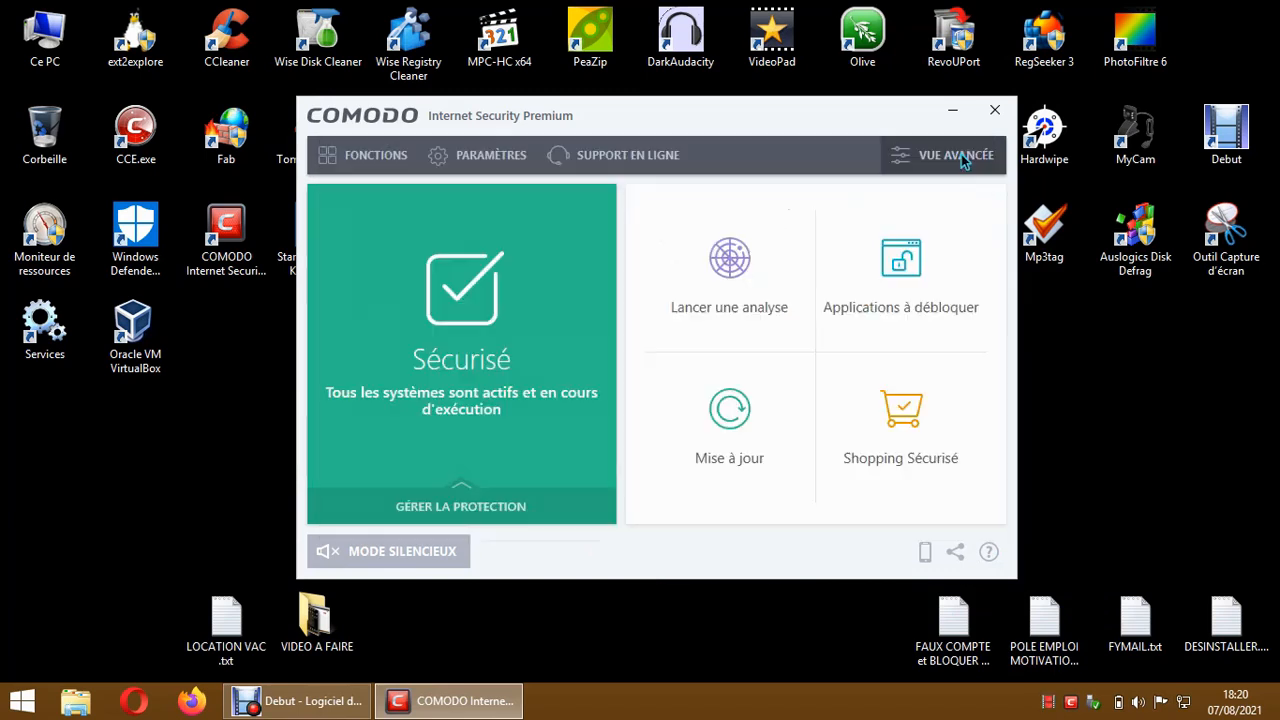
Review the Contrôle des périphériques options in the COMODO advanced settings, accept the settings and close COMODO
click(488, 155)
click(323, 404)
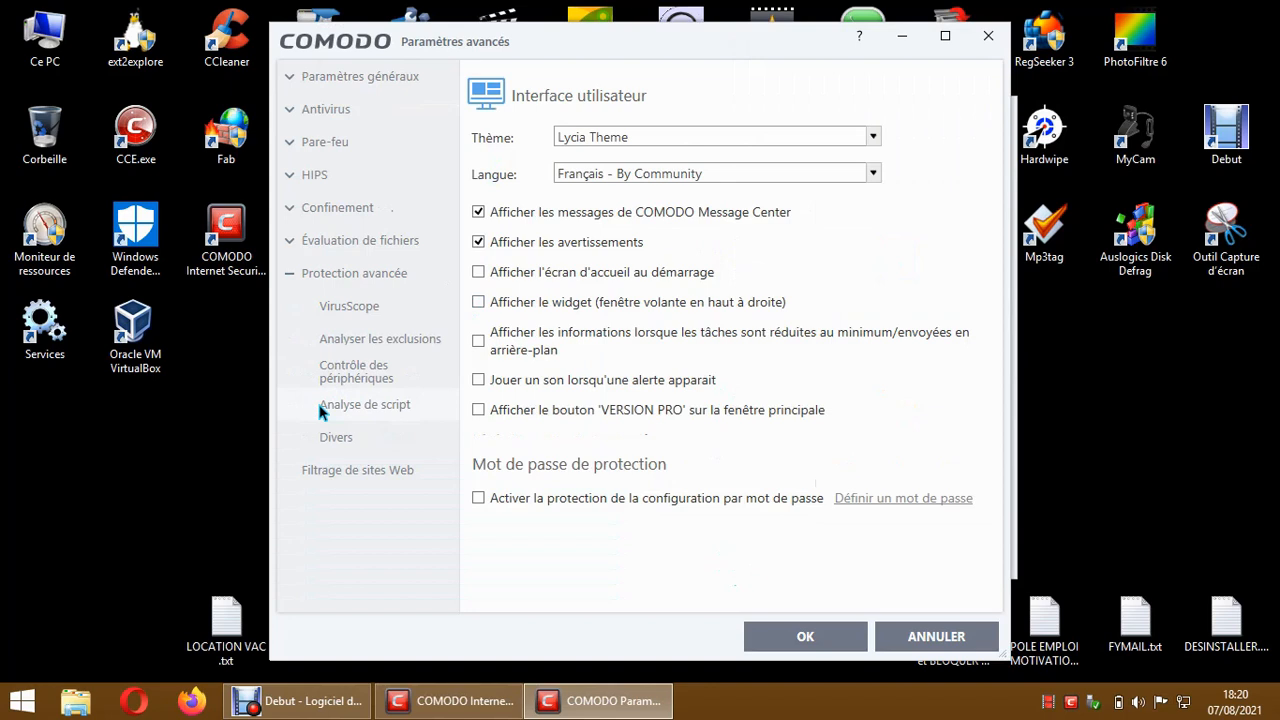
click(345, 372)
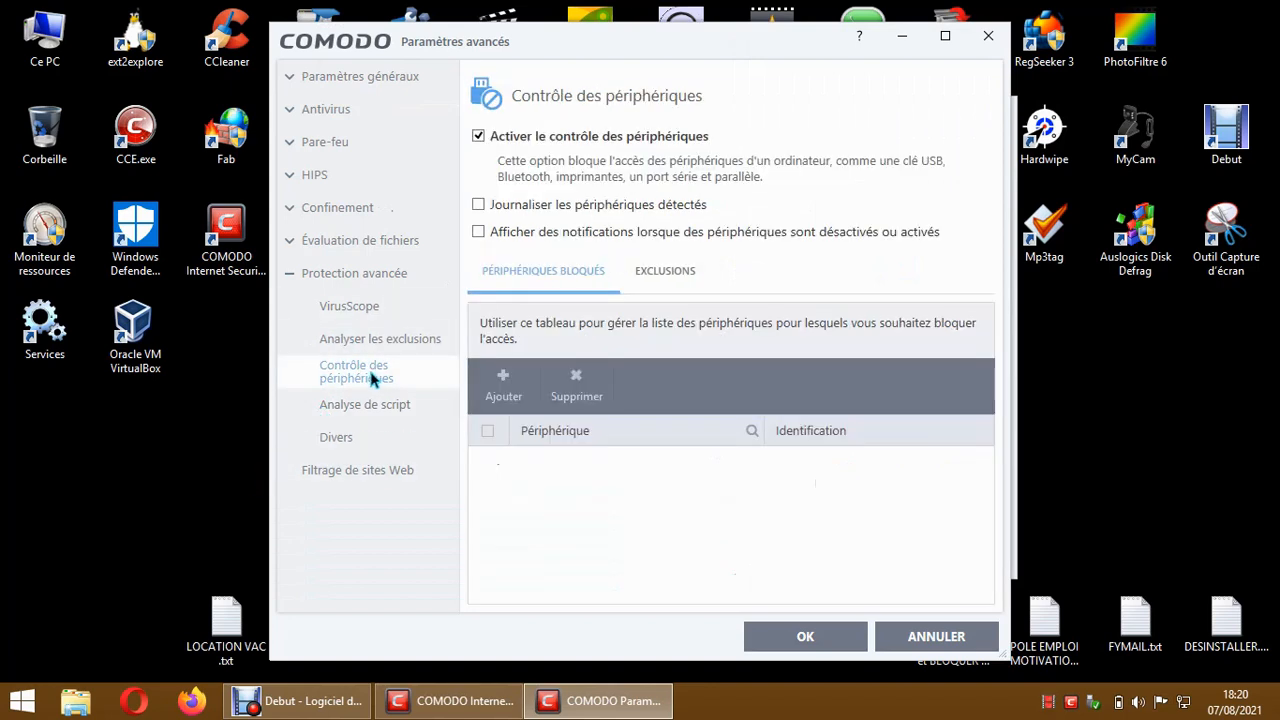
click(775, 636)
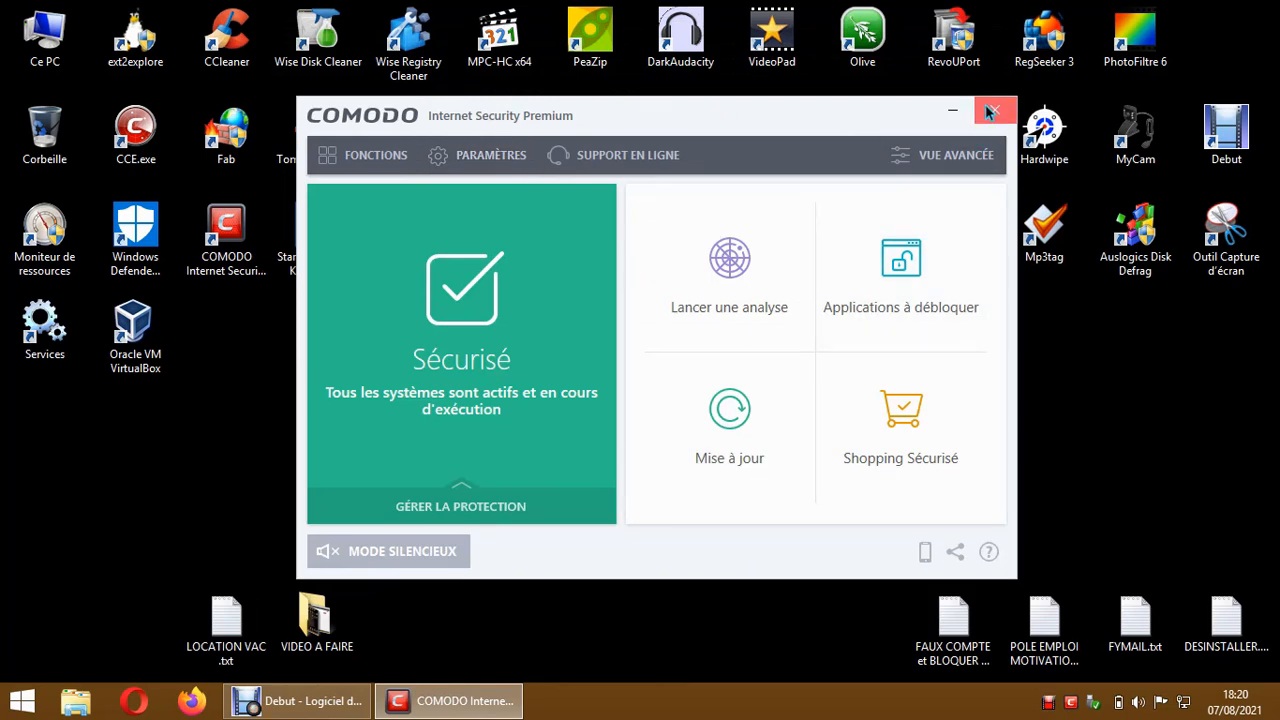
click(996, 118)
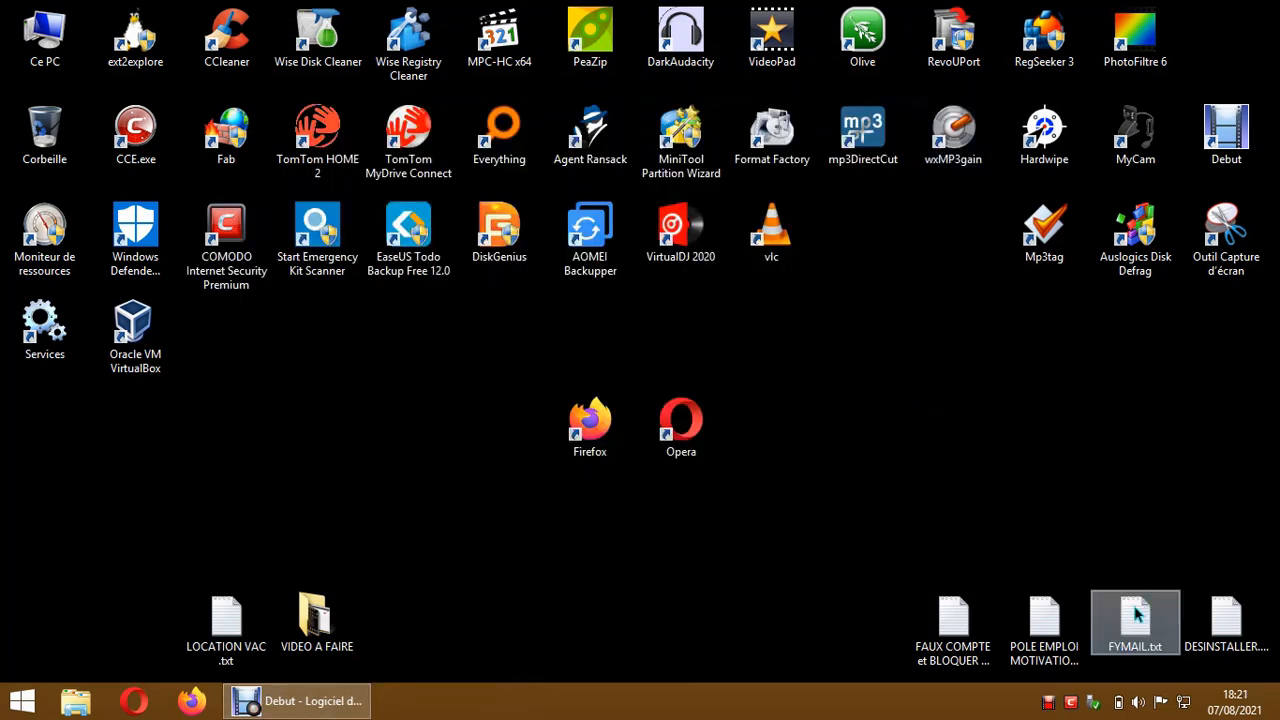
Eject the USB DISK 2.0 removable drive safely from the system
click(1094, 701)
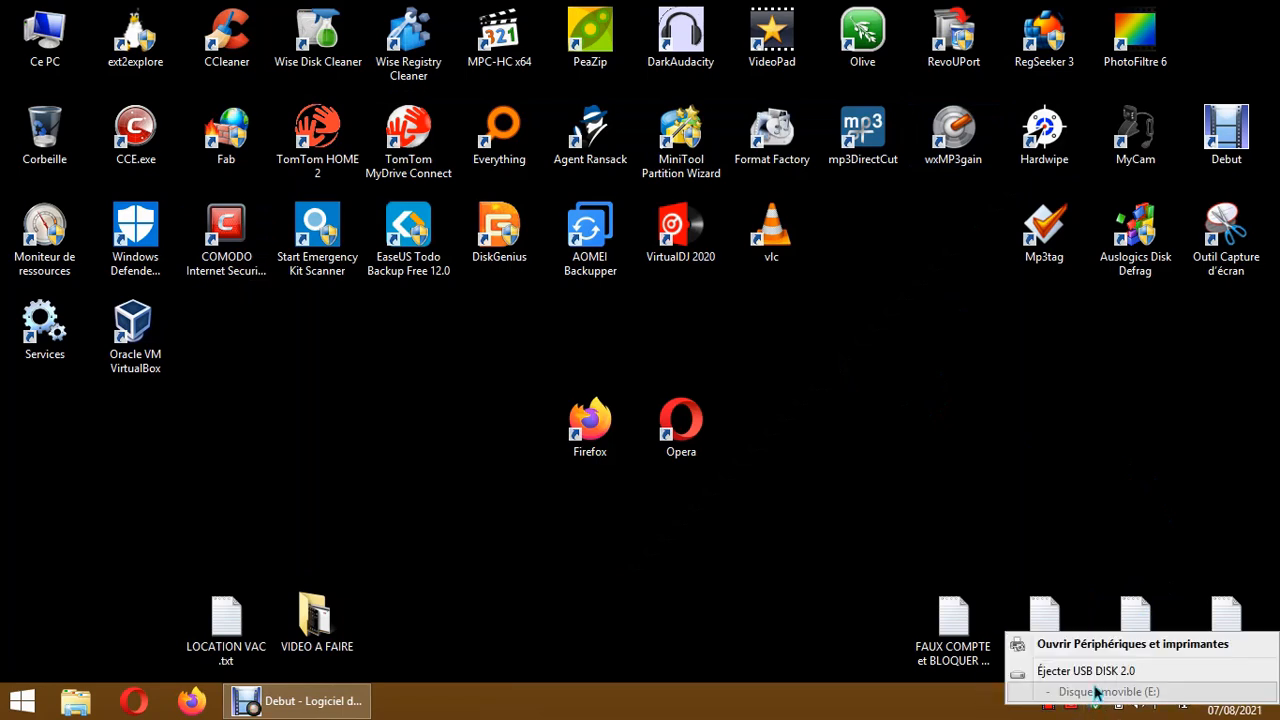
click(1097, 668)
click(1067, 619)
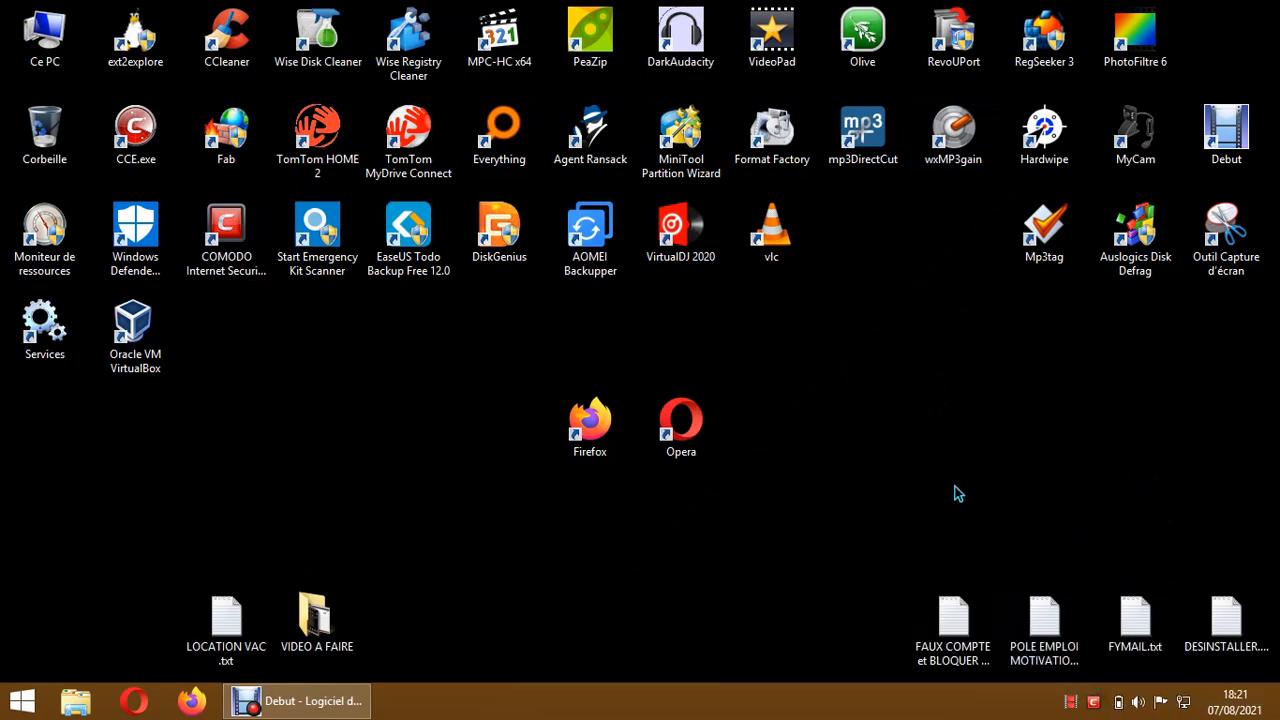
Launch DiskGenius and open its Set UEFI BIOS boot entries tool
click(518, 232)
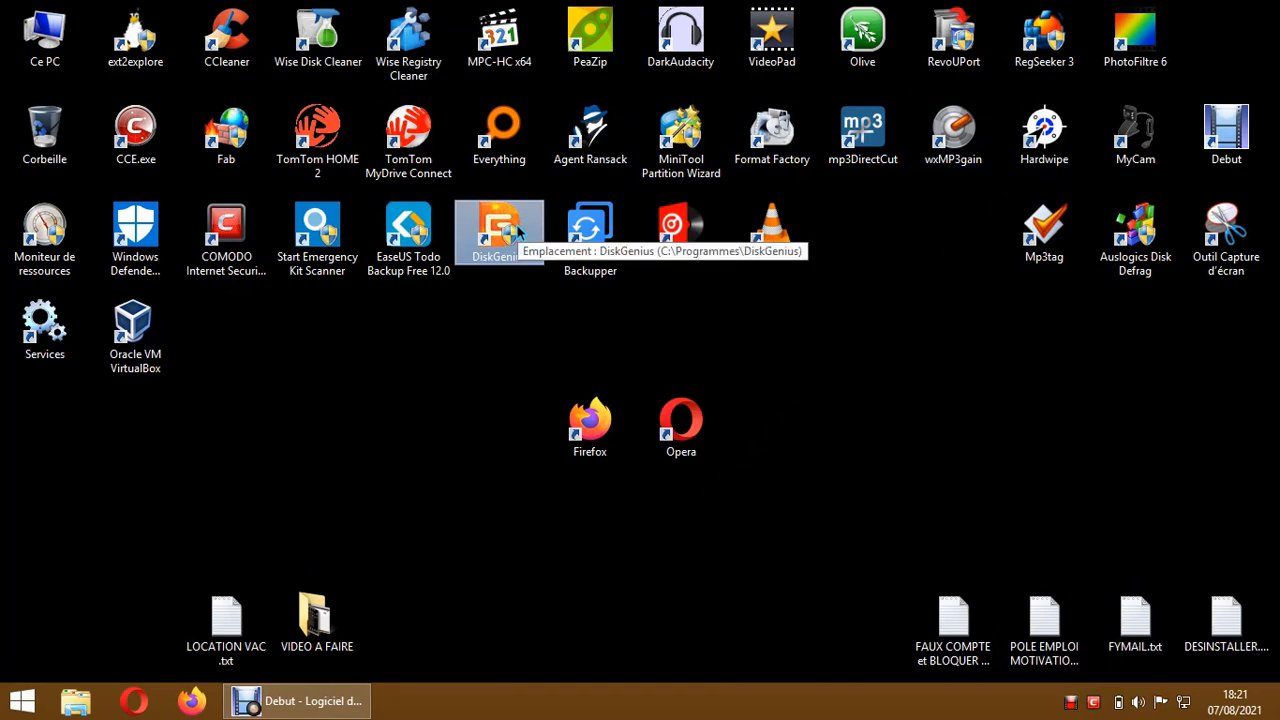
double_click(517, 229)
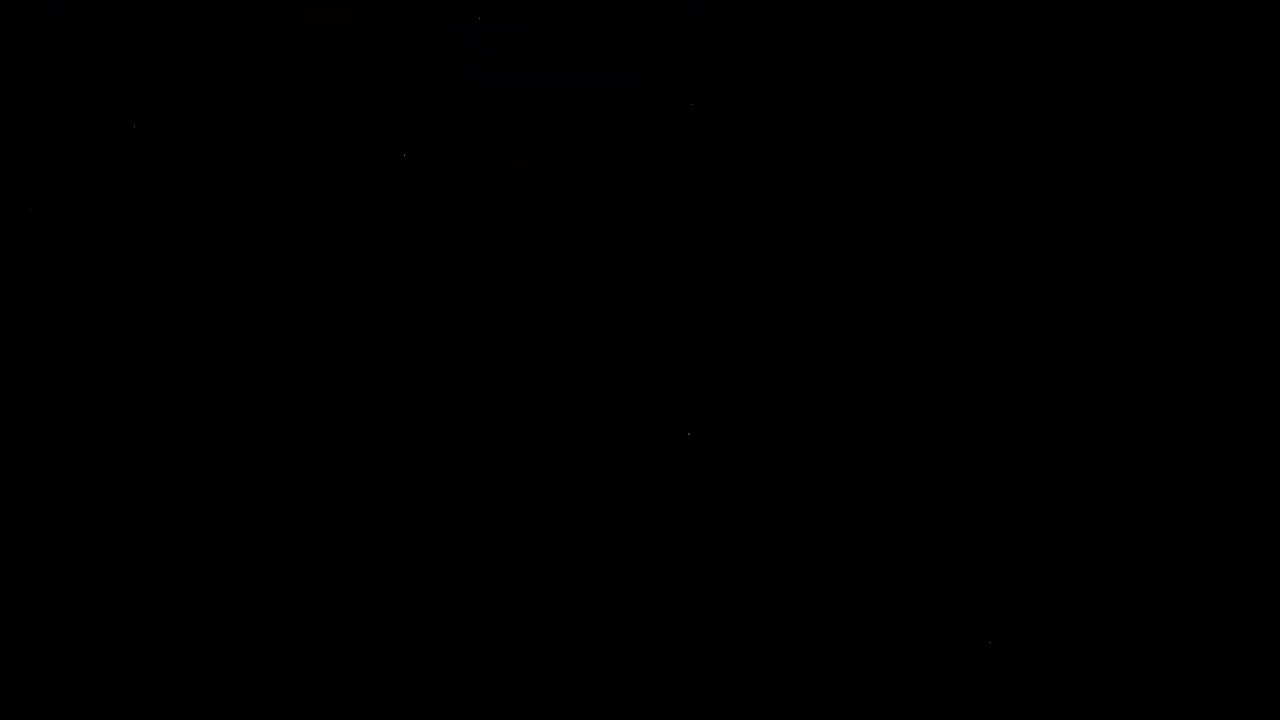
click(719, 406)
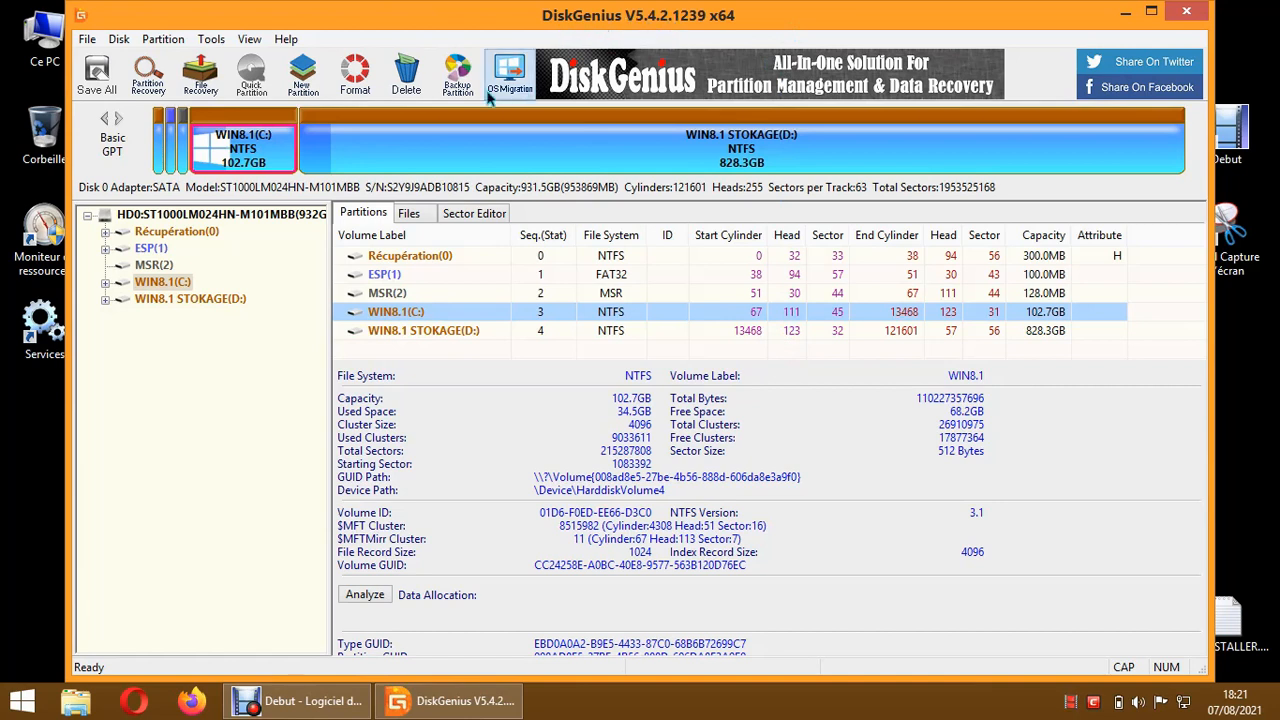
click(213, 39)
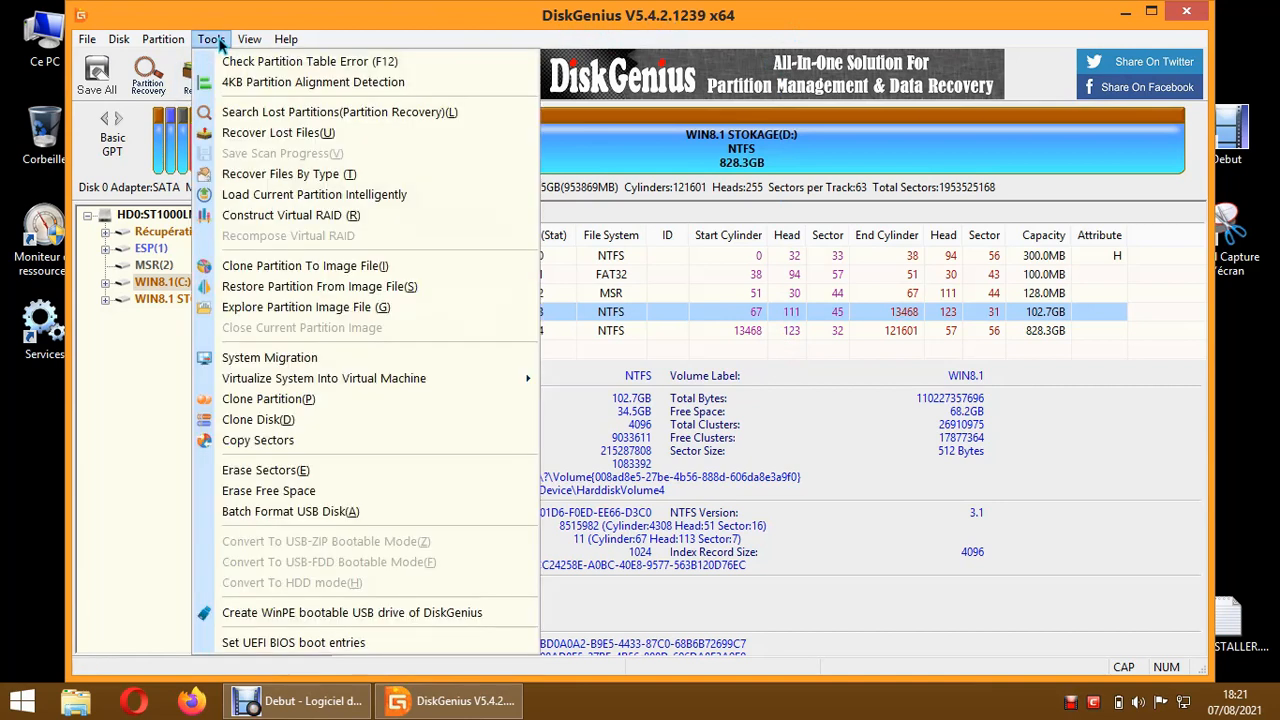
click(331, 645)
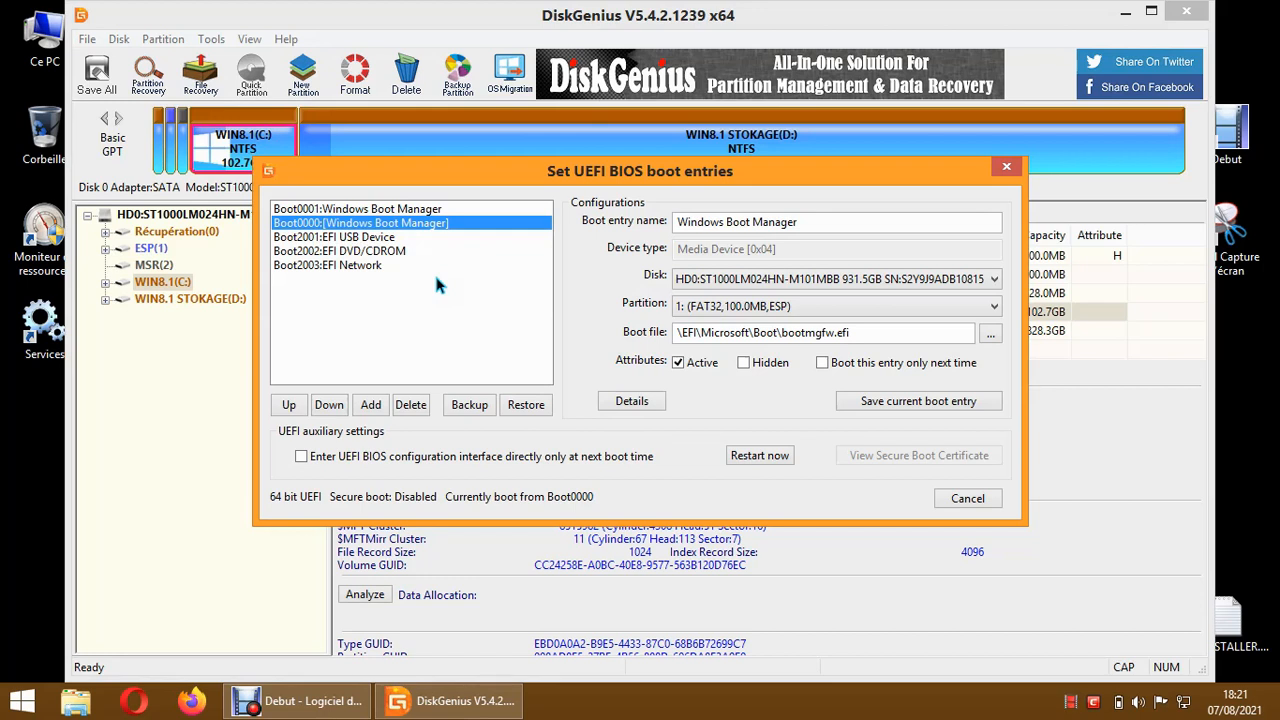
Check in Ce PC whether the removable drive is still listed, and close the File Explorer window
double_click(45, 68)
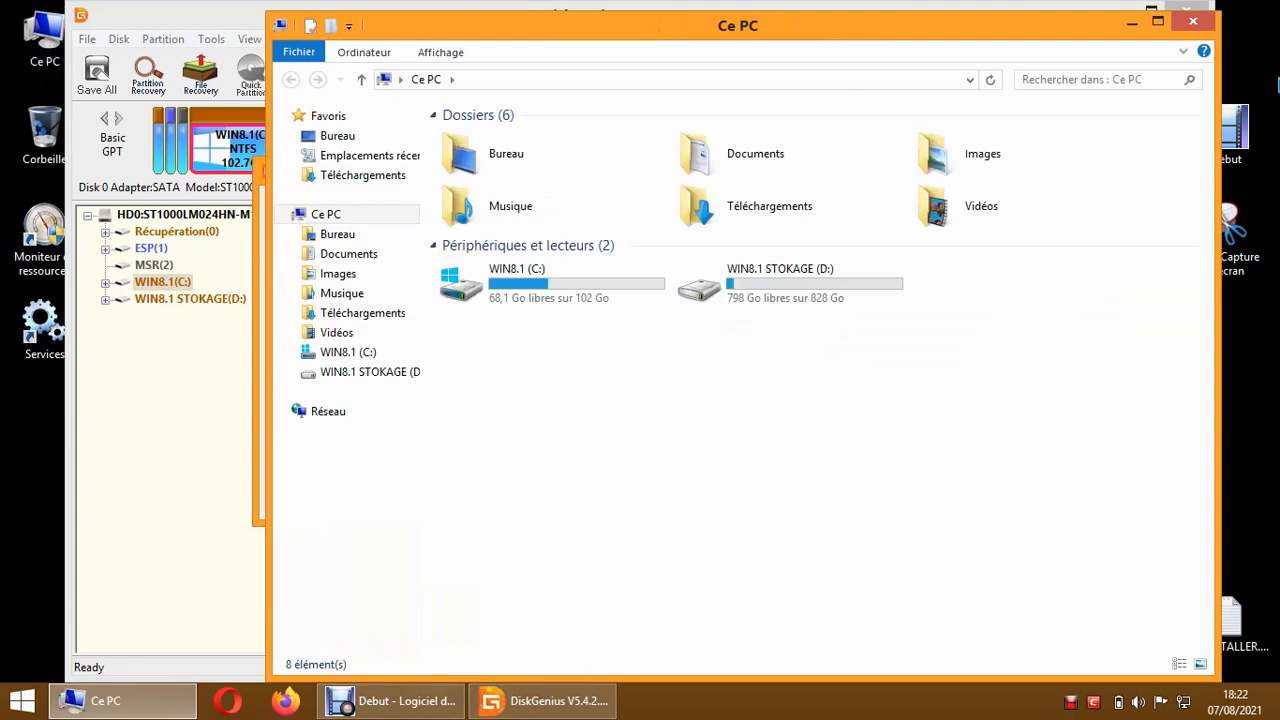
click(1194, 22)
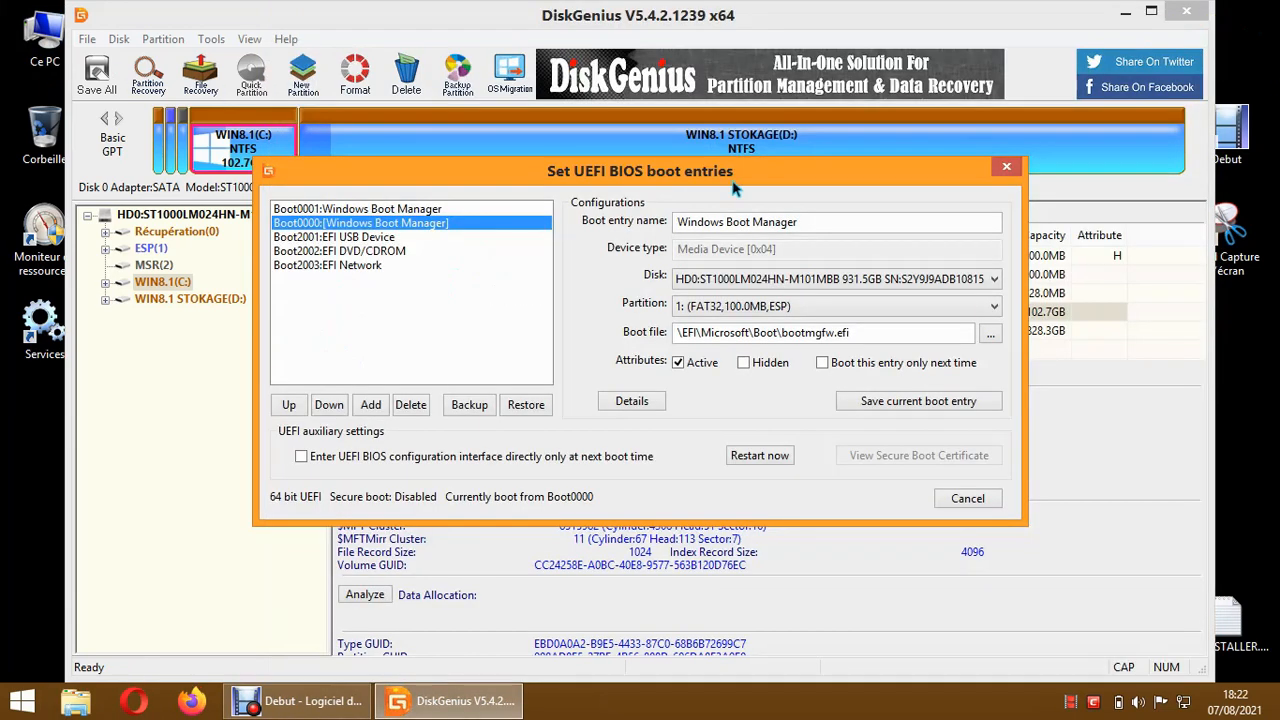
Reopen the UEFI BIOS boot entries tool and compare the Boot0001 and Boot0000 Windows Boot Manager entries
click(1006, 167)
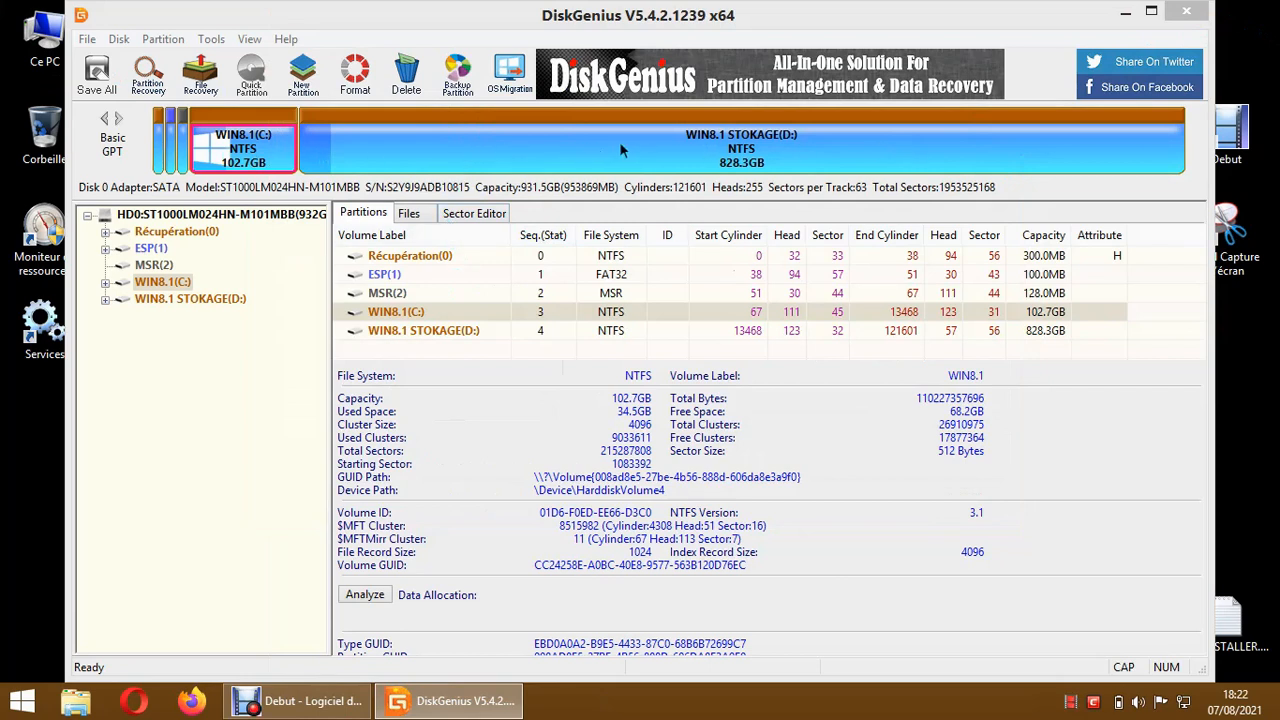
click(214, 42)
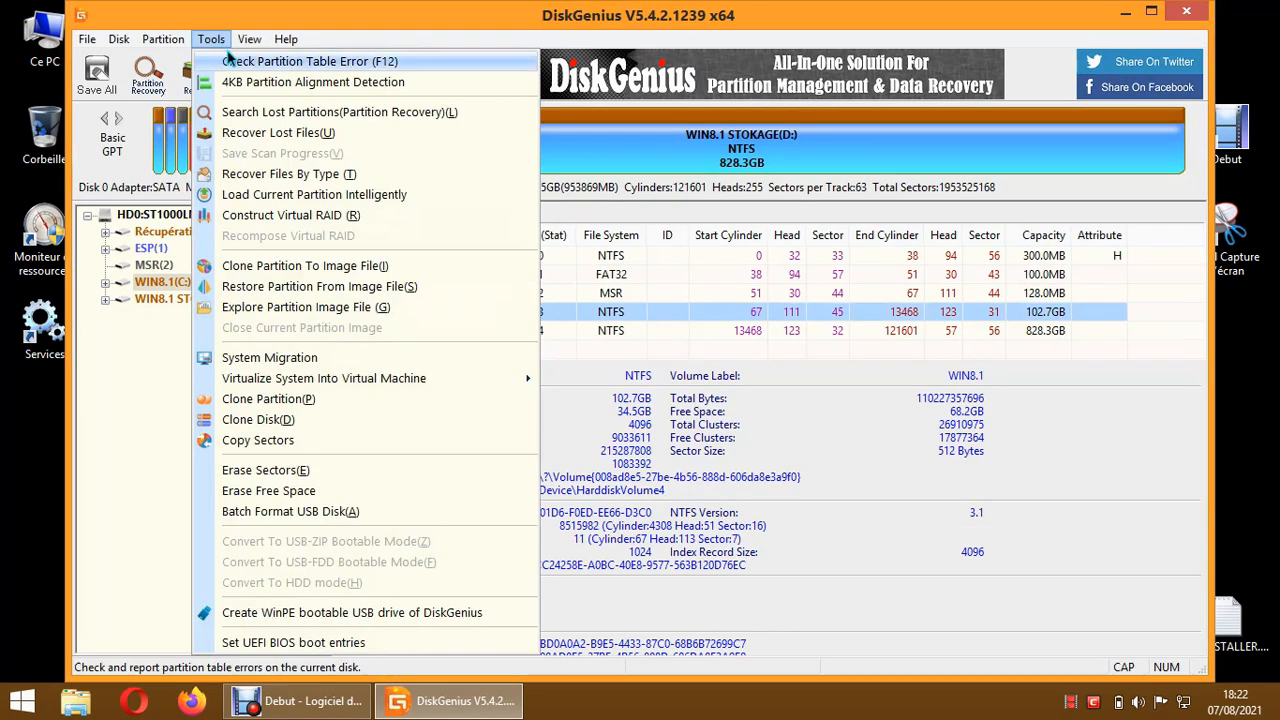
click(300, 643)
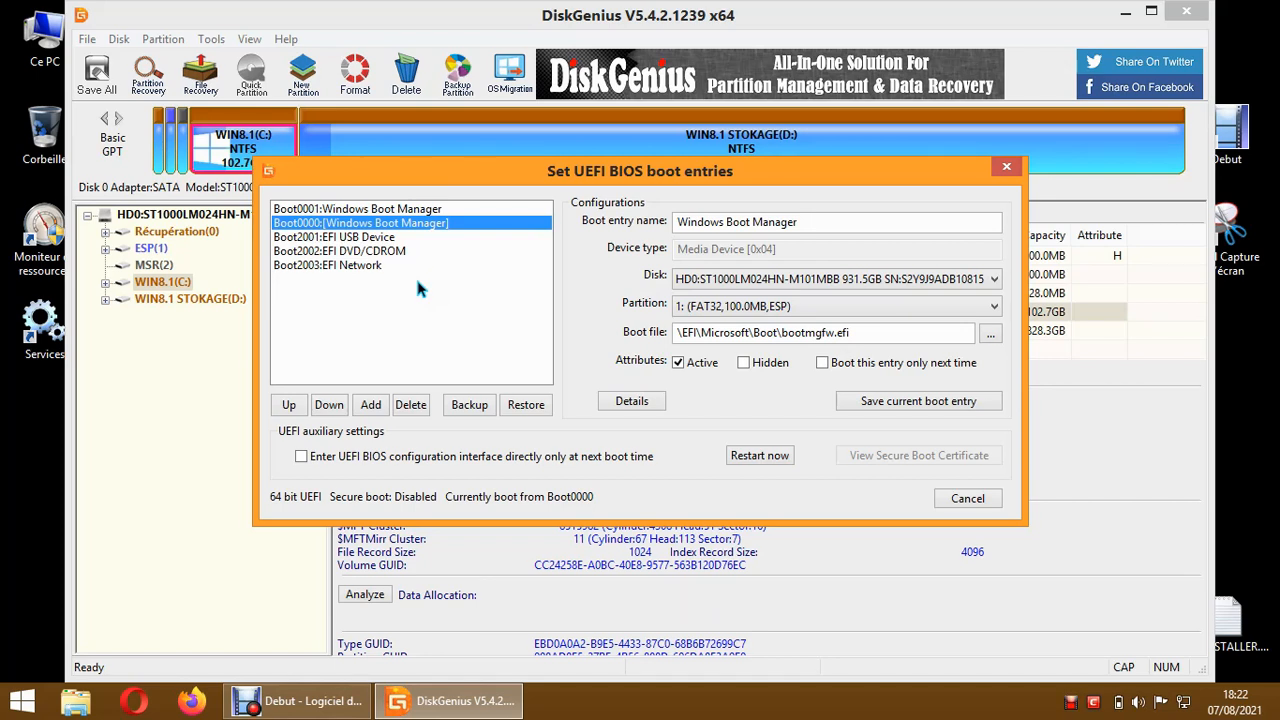
click(423, 210)
click(424, 224)
click(385, 208)
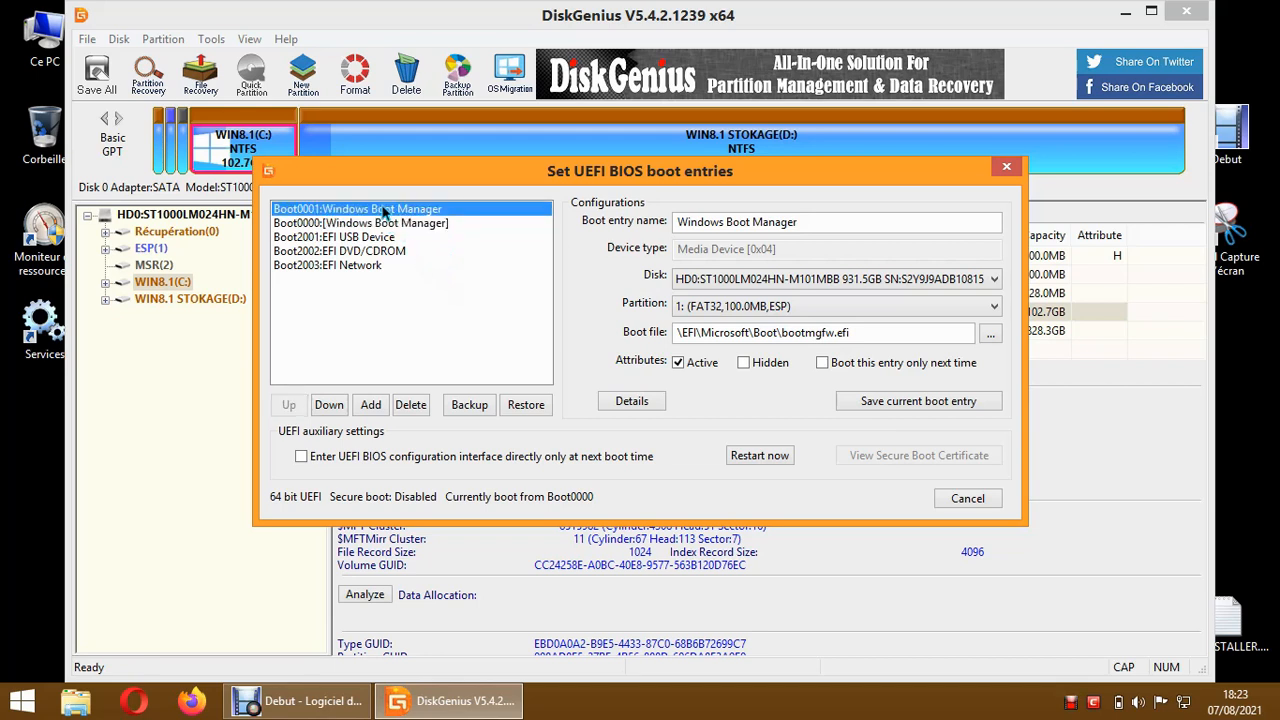
click(387, 223)
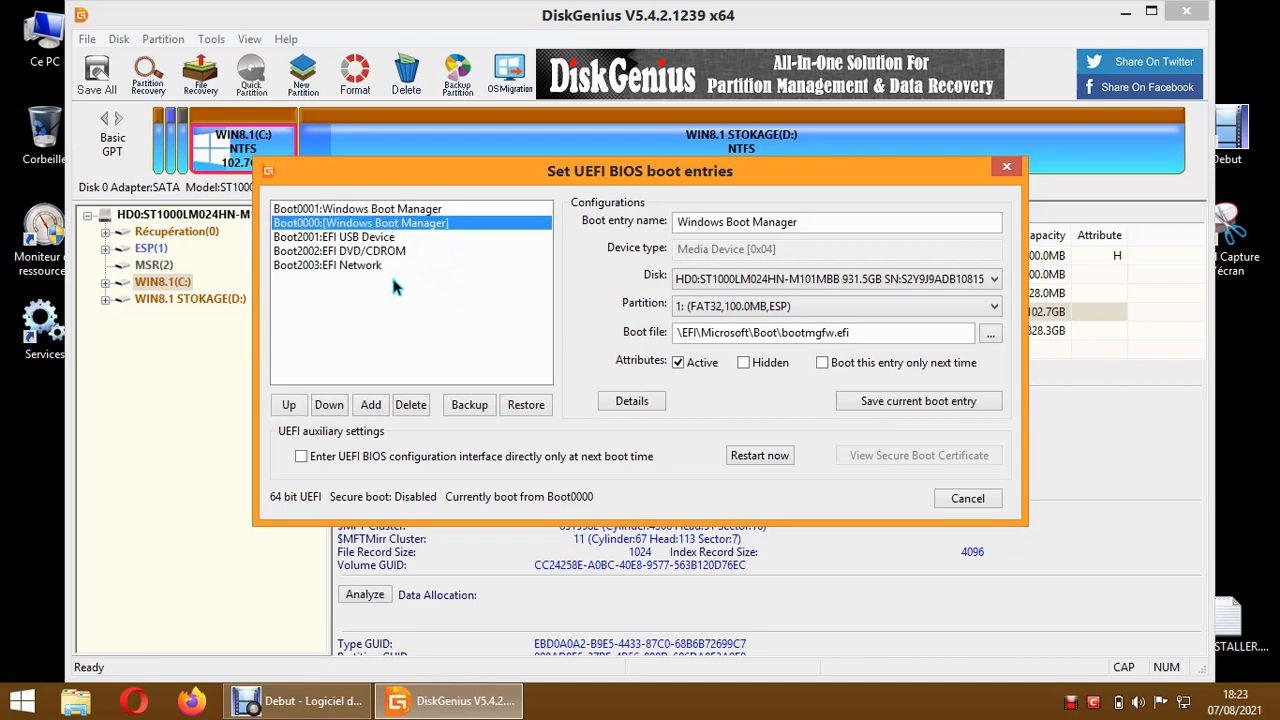
Back up the Boot0001 Windows Boot Manager entry to the WIN8.1 STOKAGE (D:) drive as "windows 8.1"
click(409, 211)
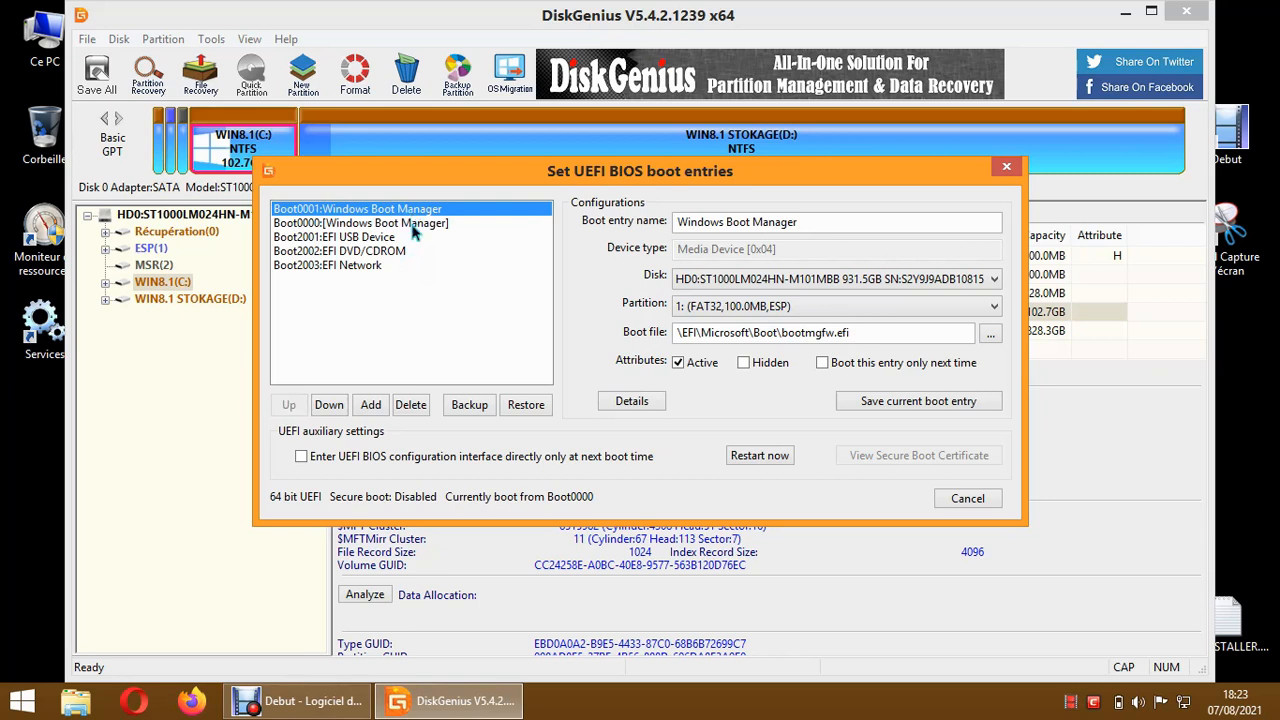
click(469, 404)
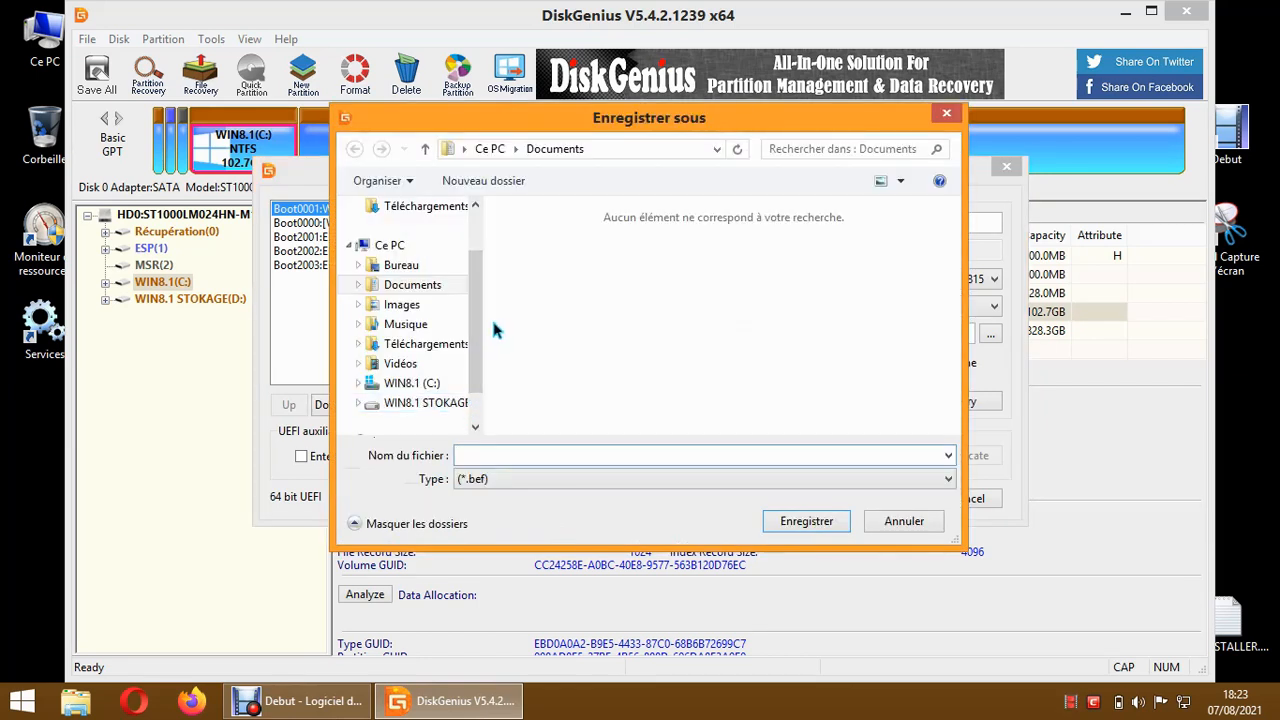
click(455, 403)
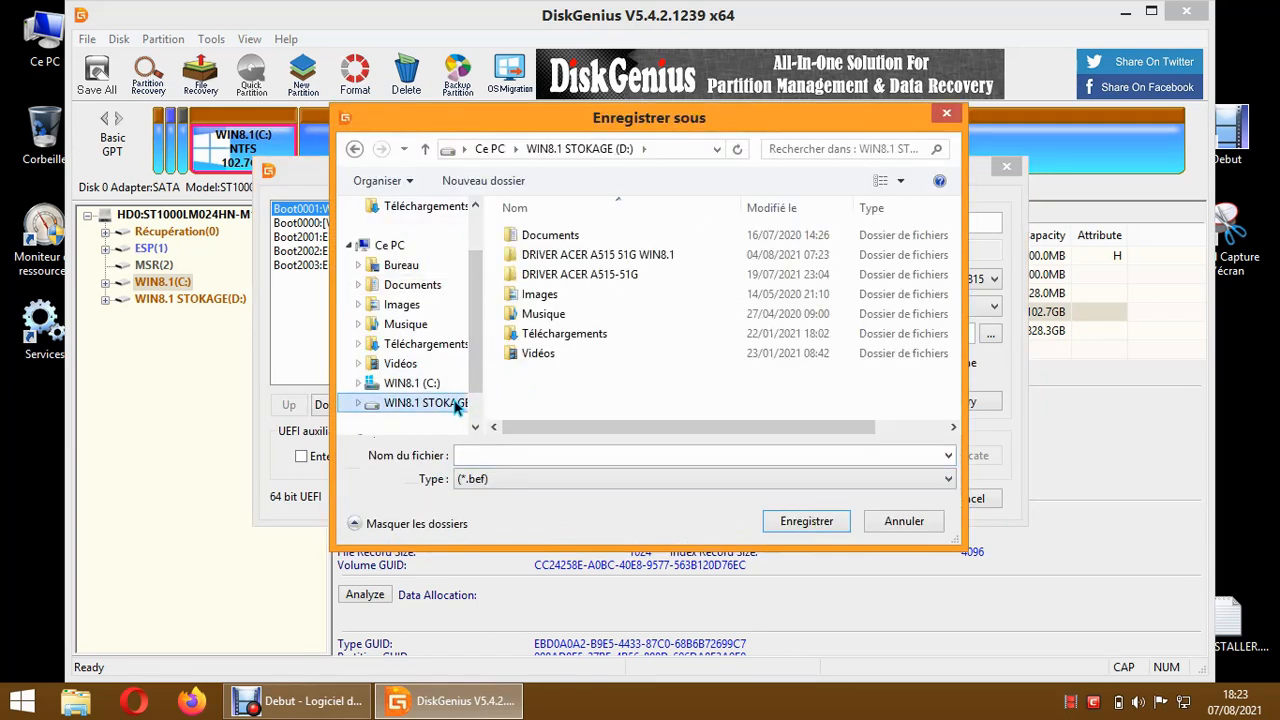
click(470, 457)
text(w)
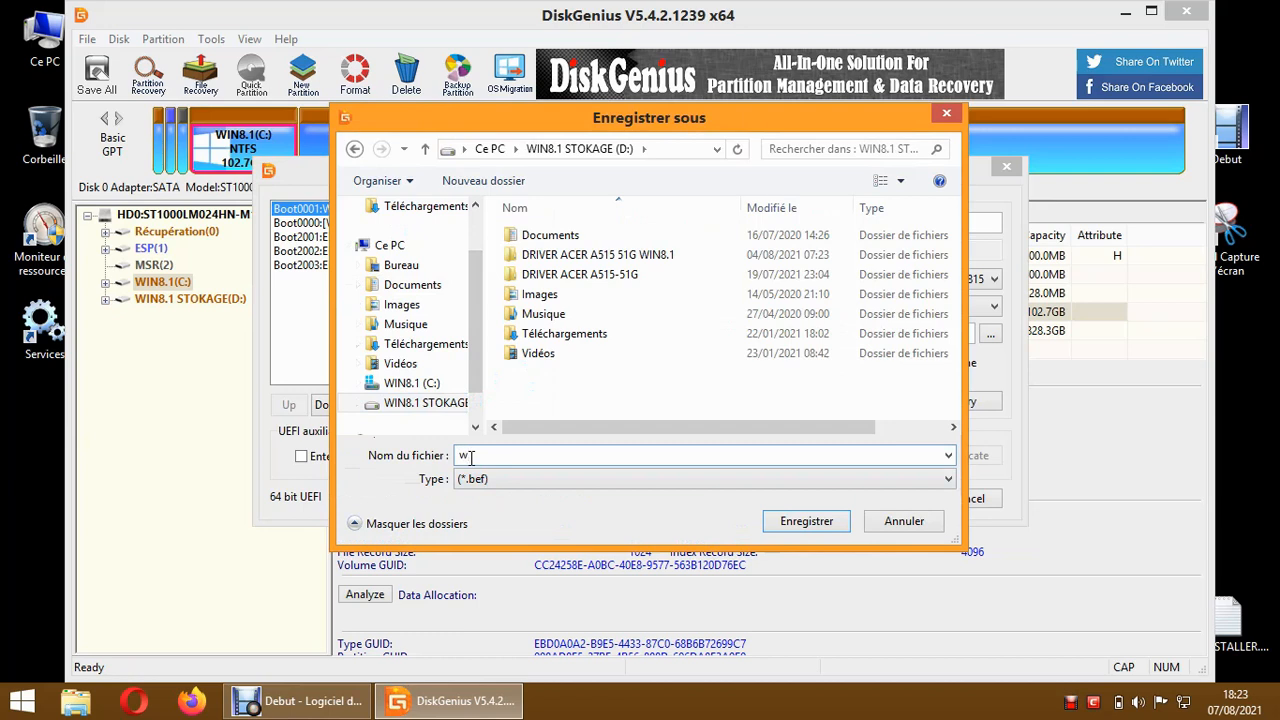
text(indows)
drag(585, 128, 851, 168)
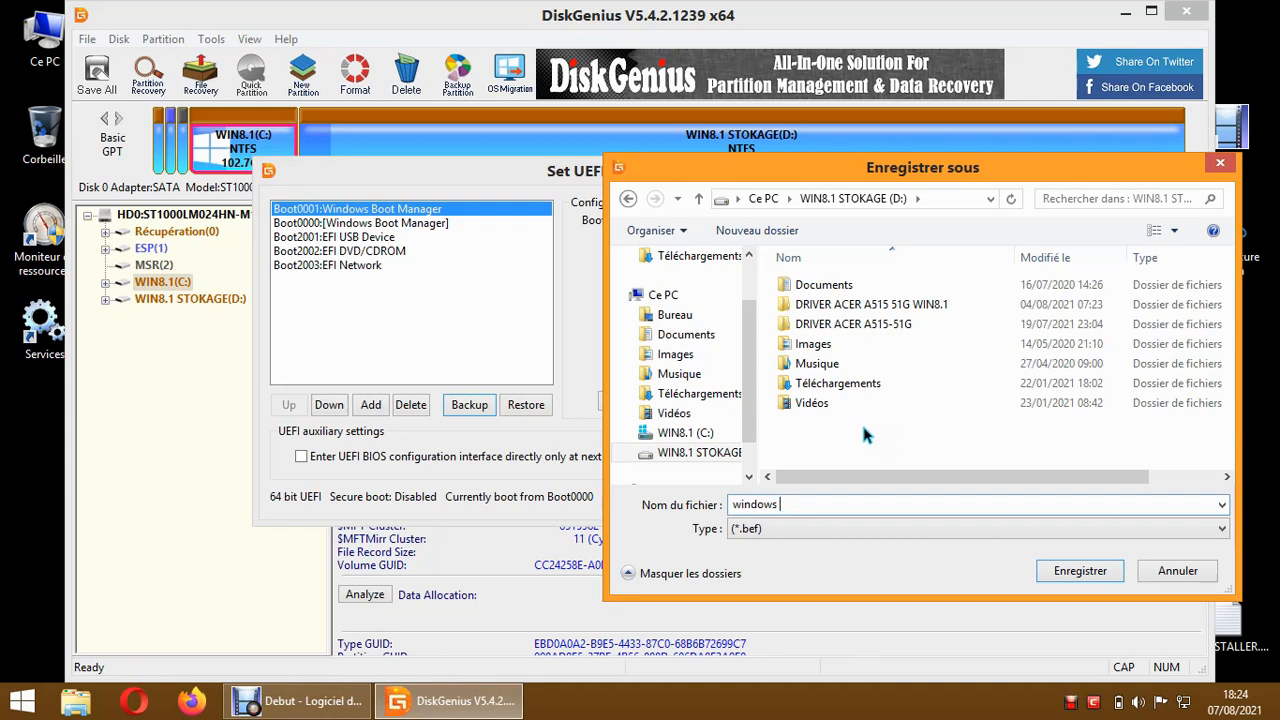
text(8.1)
click(1088, 570)
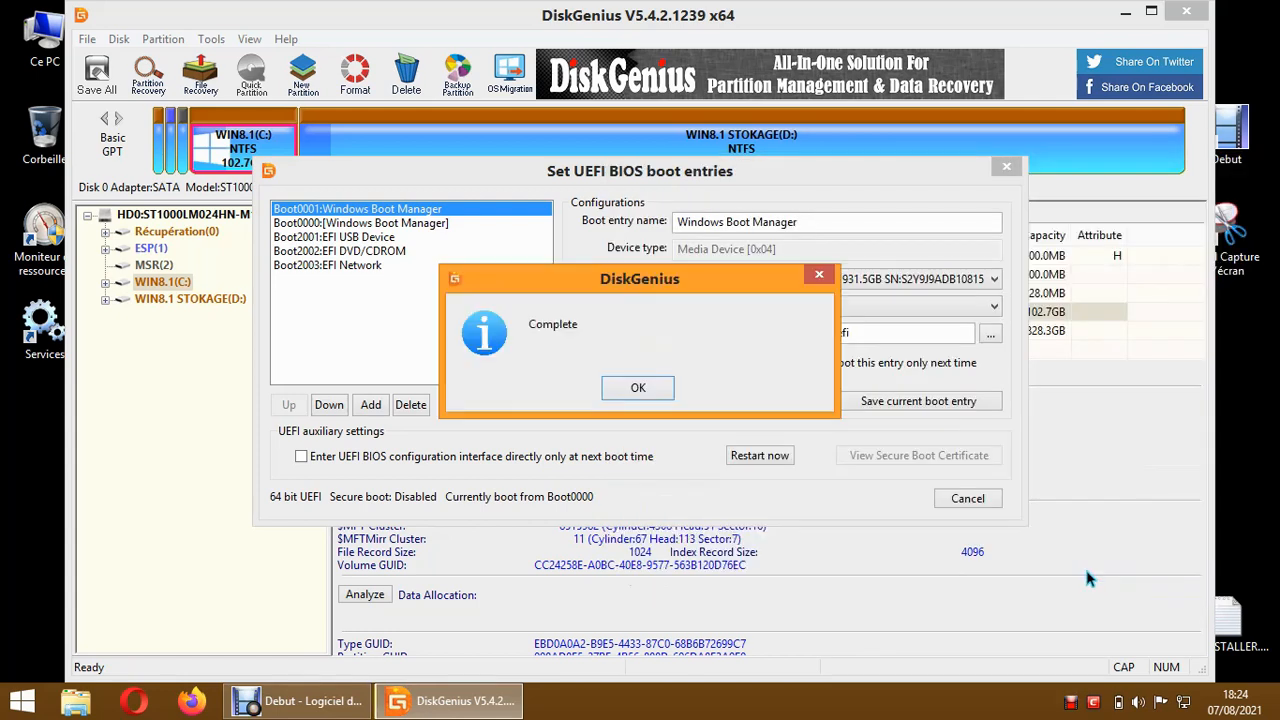
click(652, 390)
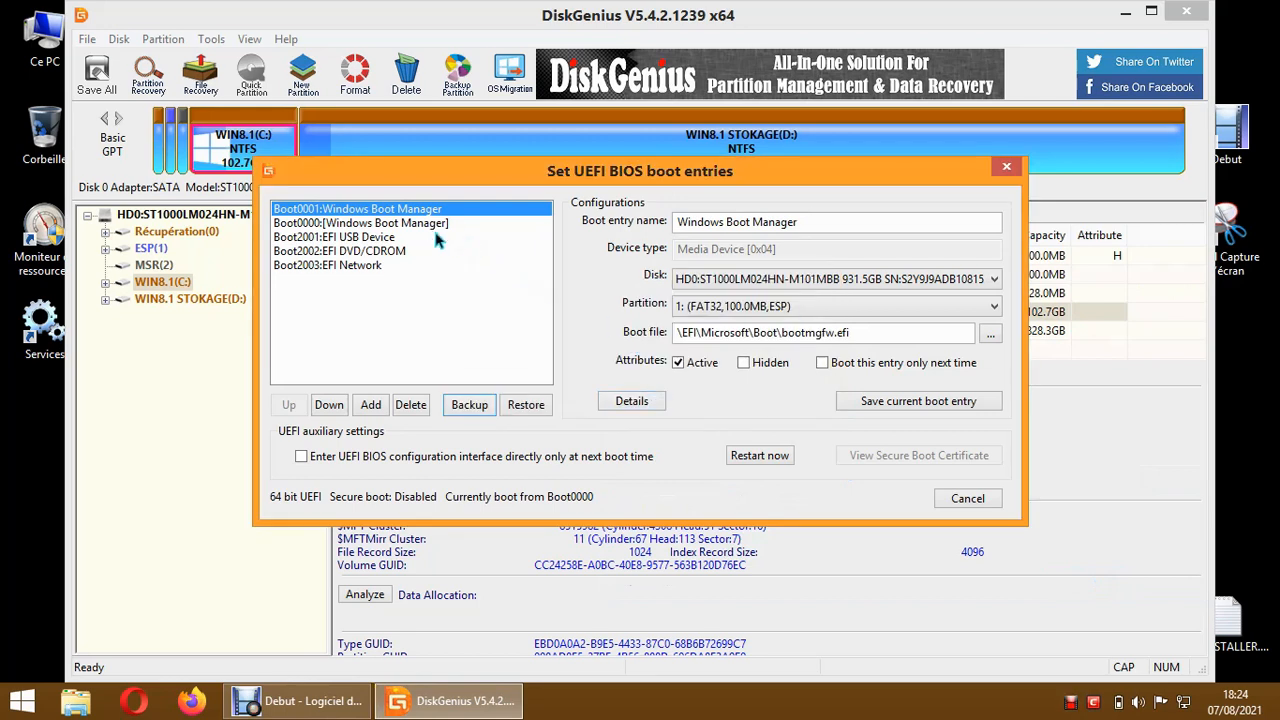
Back up the Boot0000 Windows Boot Manager entry to the WIN8.1 STOKAGE (D:) drive as "windows"
click(432, 226)
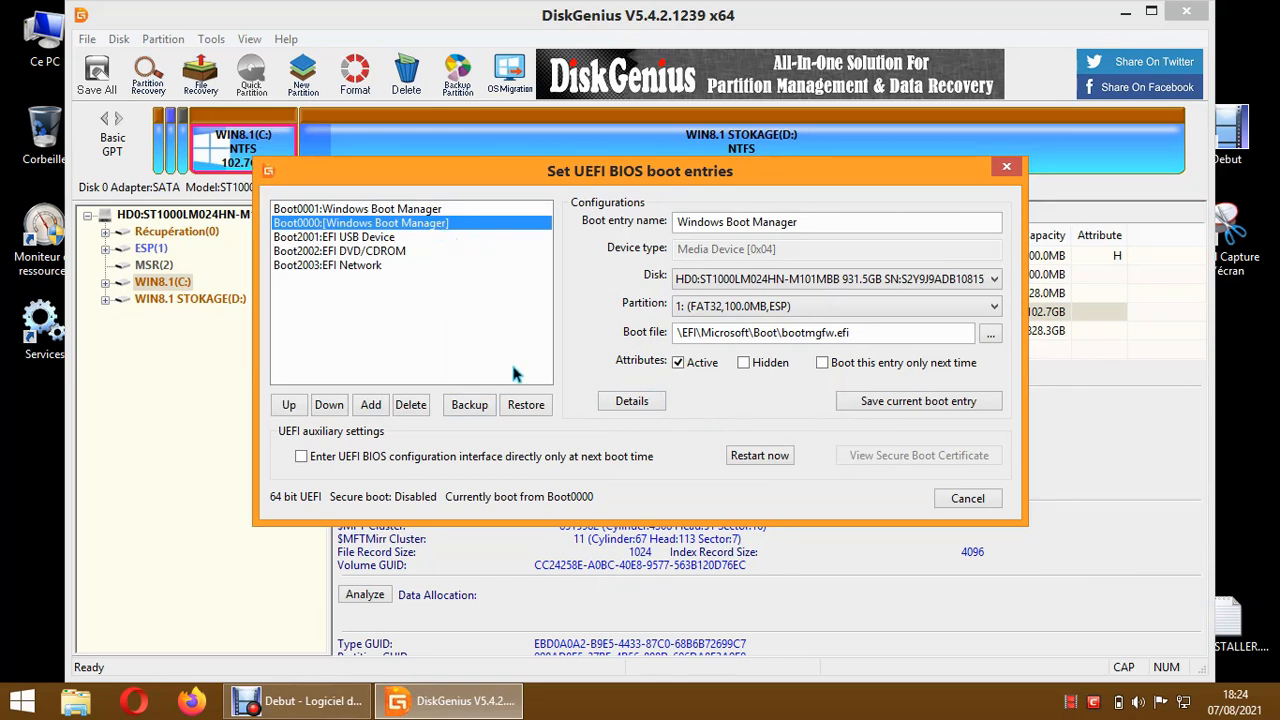
click(469, 405)
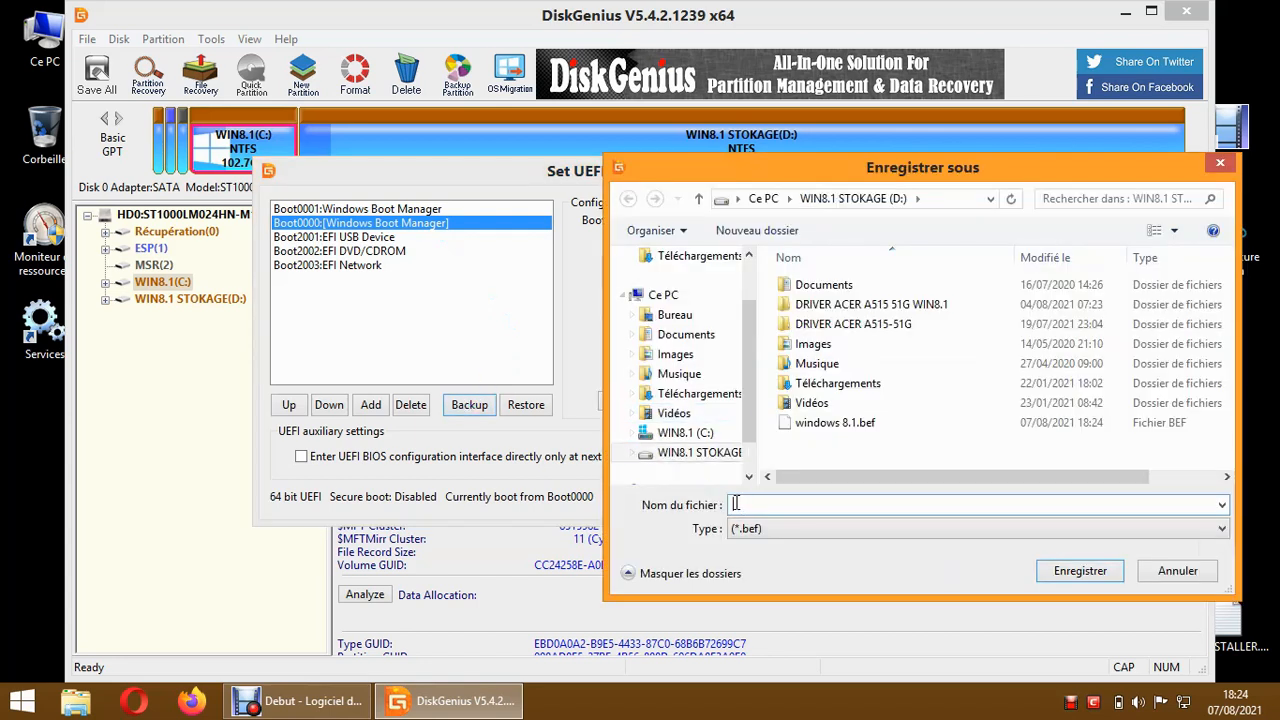
click(716, 455)
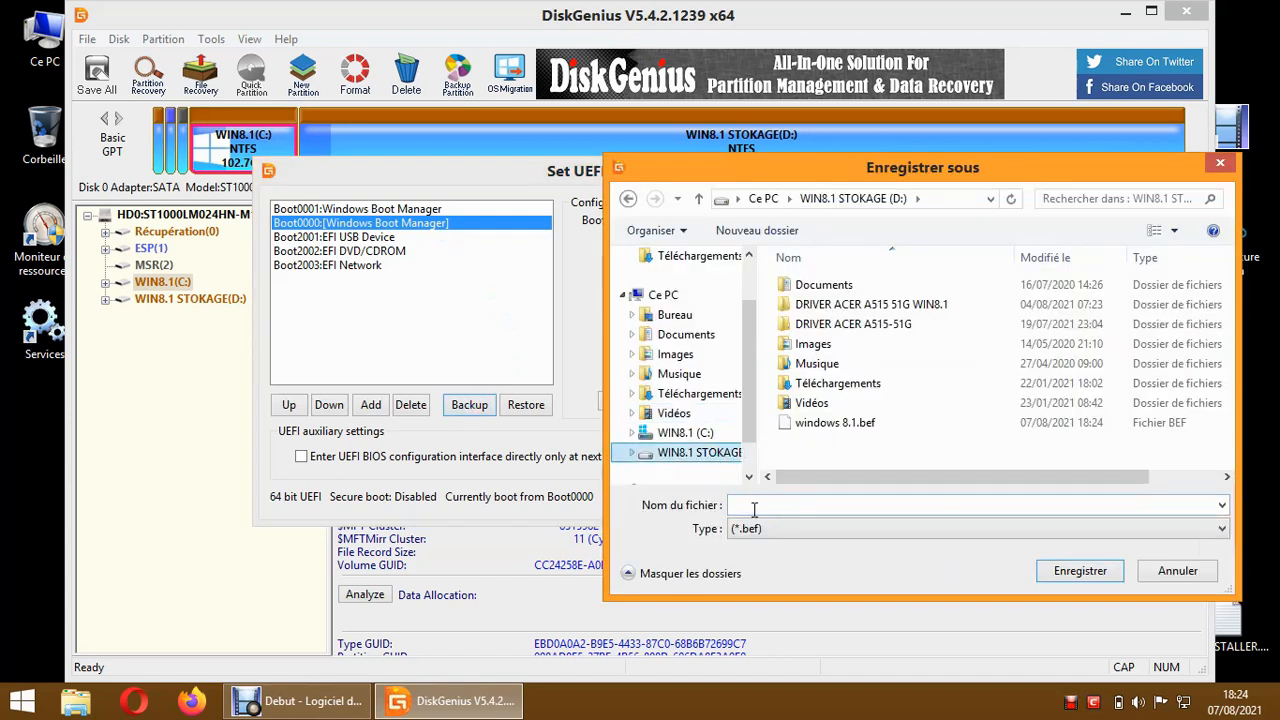
text(win)
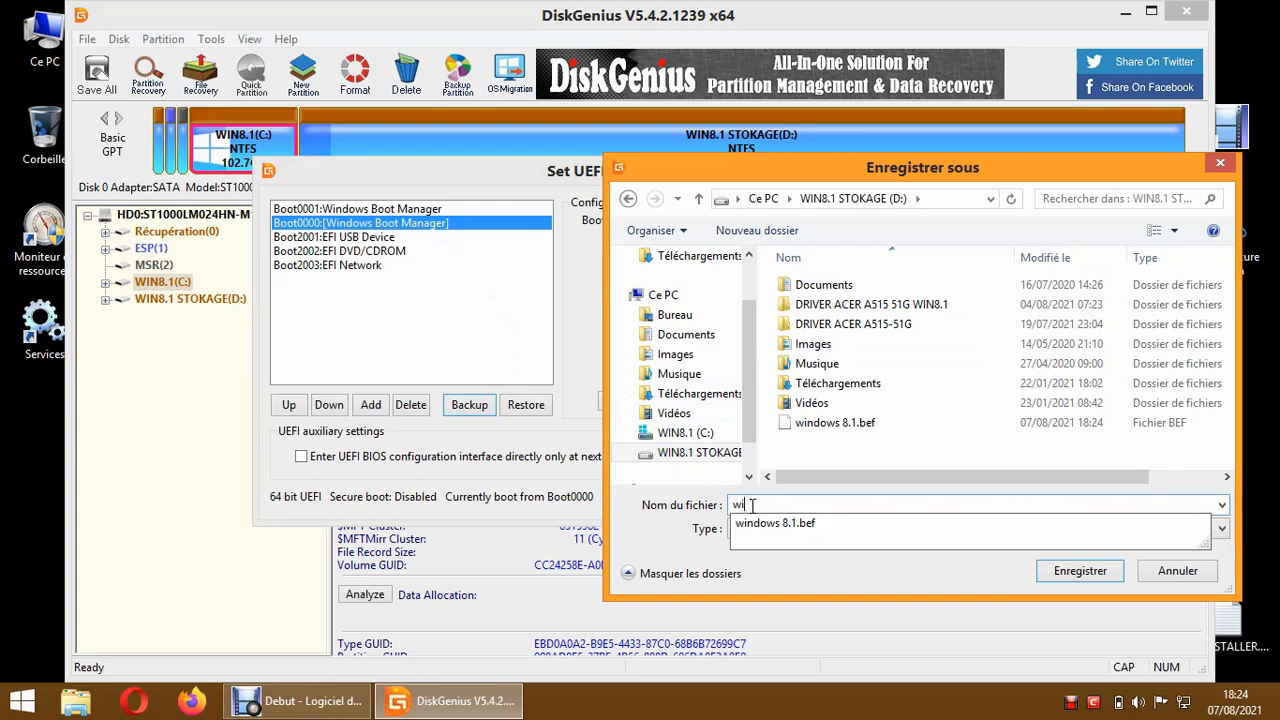
text(dows)
click(1068, 572)
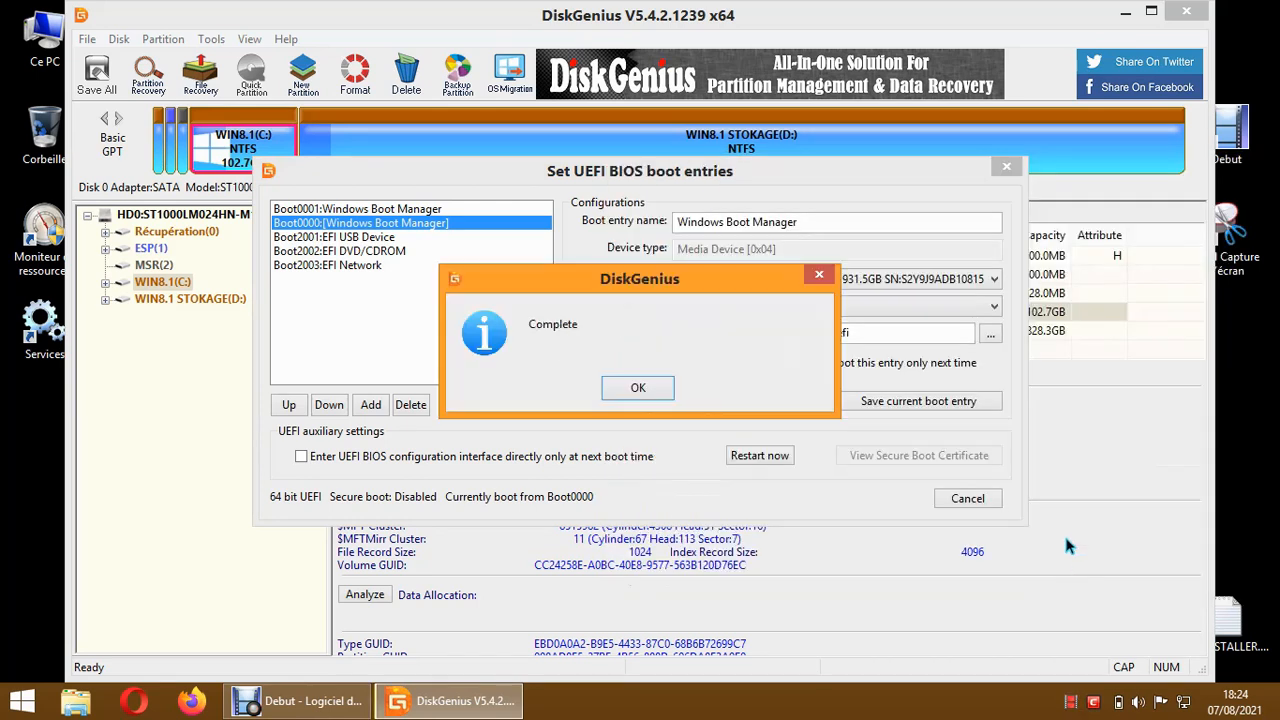
Back up the Boot2001 EFI USB Device entry to the WIN8.1 STOKAGE (D:) drive as "usb EFI"
click(652, 391)
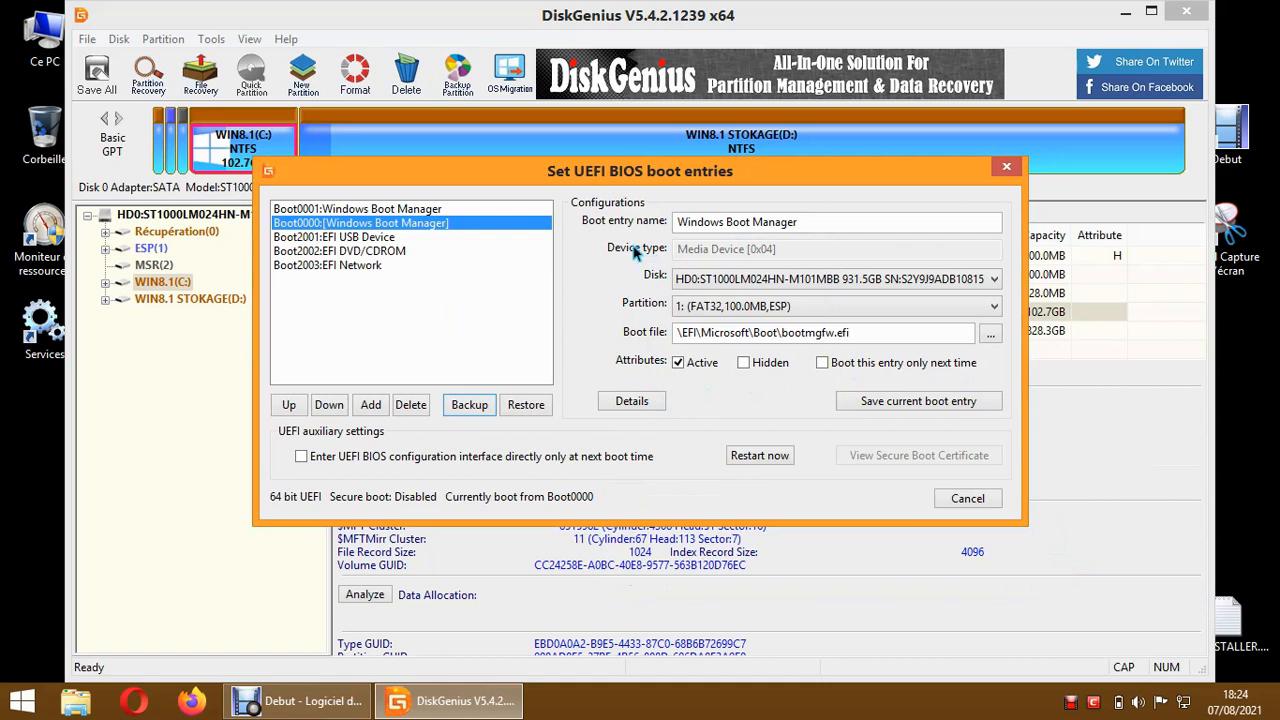
click(372, 239)
click(478, 410)
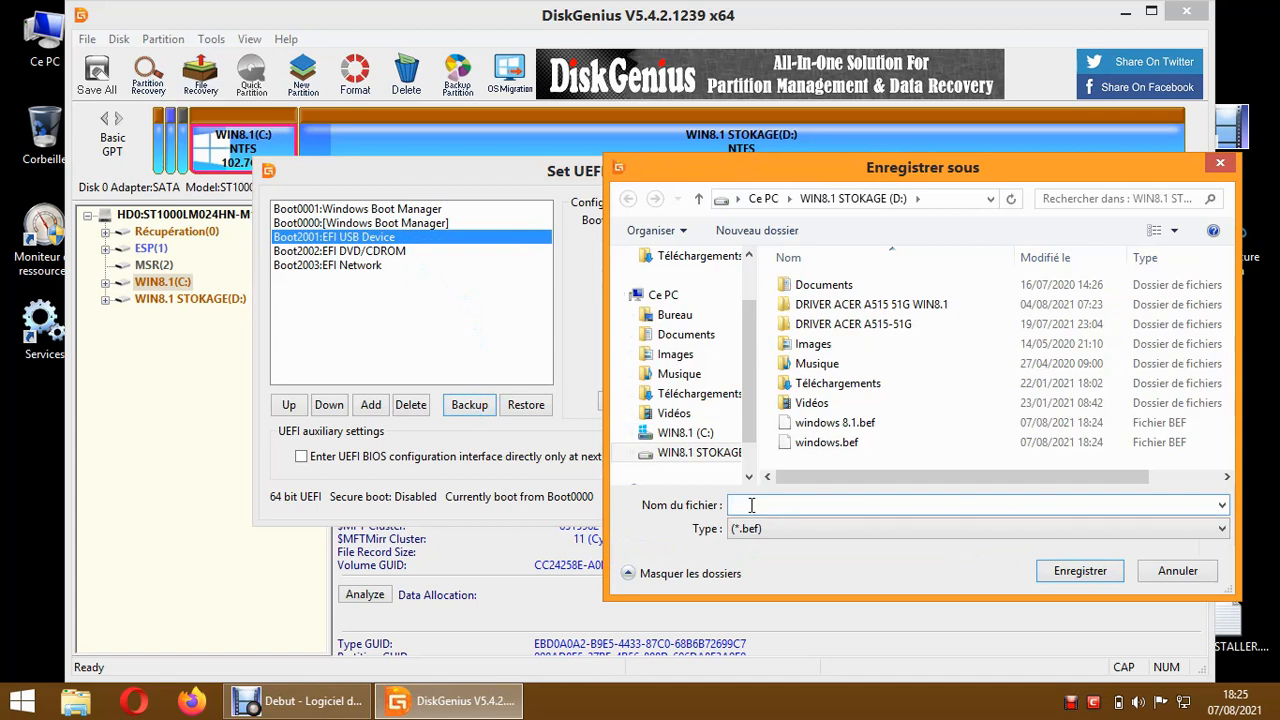
text(usbEFI)
click(752, 505)
click(1080, 570)
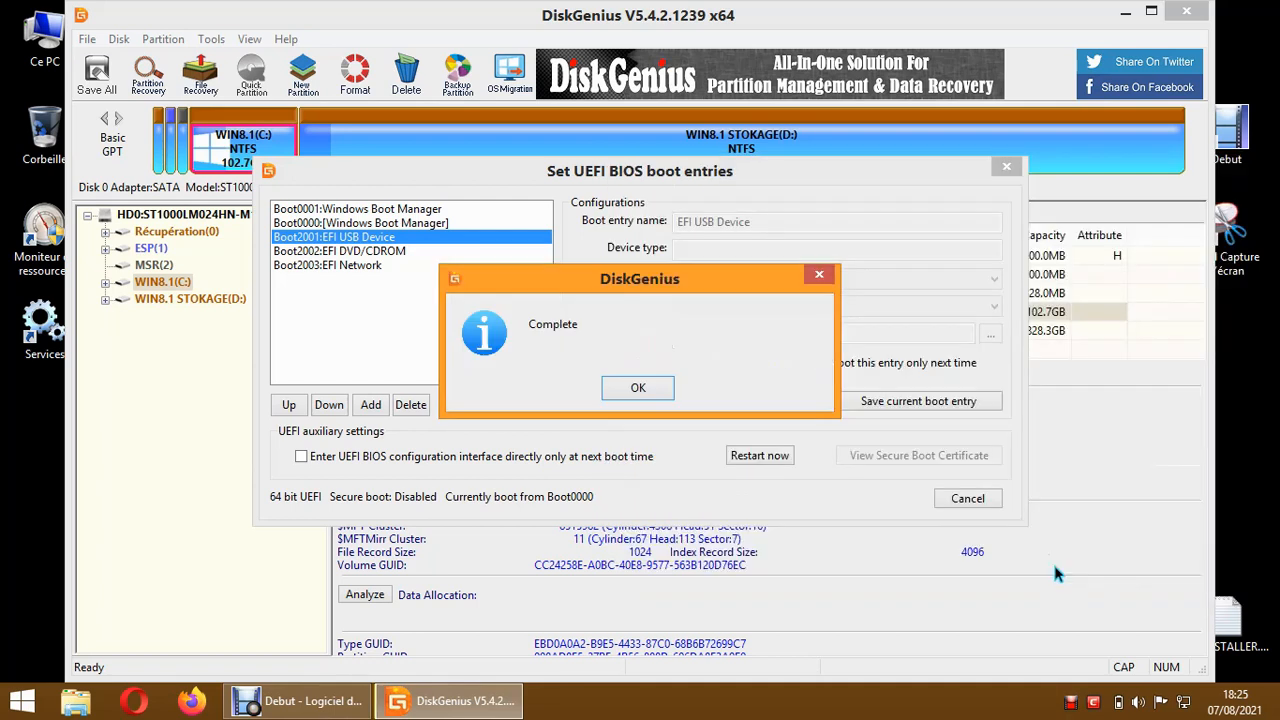
click(658, 392)
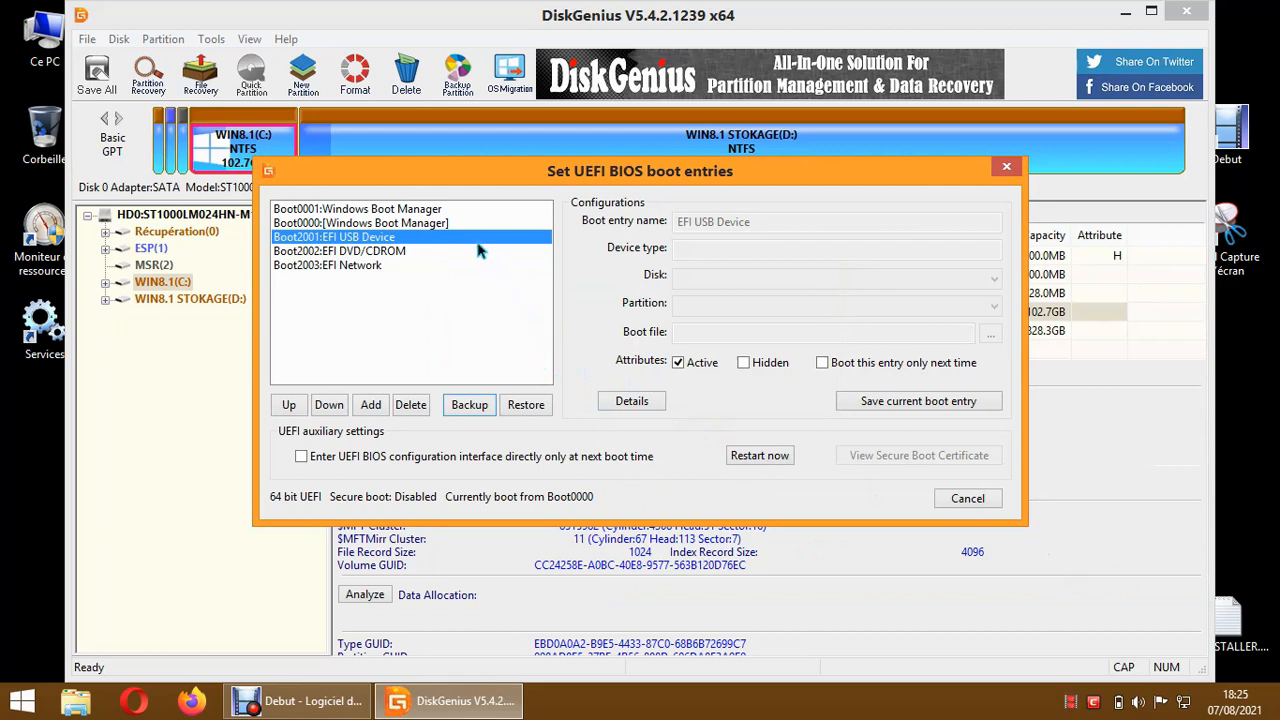
Rename the Boot0001 Windows Boot Manager entry as "Windows" and save the boot entry
click(432, 210)
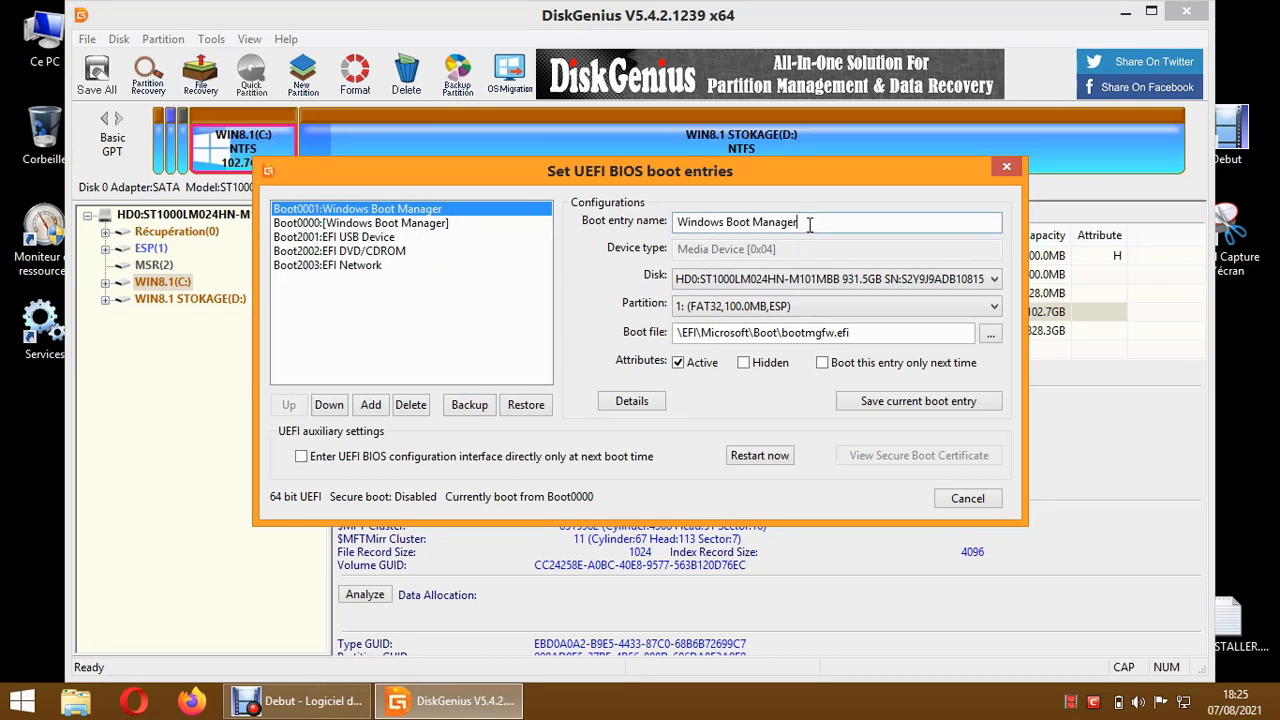
key(BackSpace)
key(BackSpace)
key(BackSpace)
key(BackSpace)
key(BackSpace)
key(BackSpace)
key(BackSpace)
key(BackSpace)
key(BackSpace)
key(BackSpace)
key(BackSpace)
key(BackSpace)
key(BackSpace)
click(851, 401)
click(630, 392)
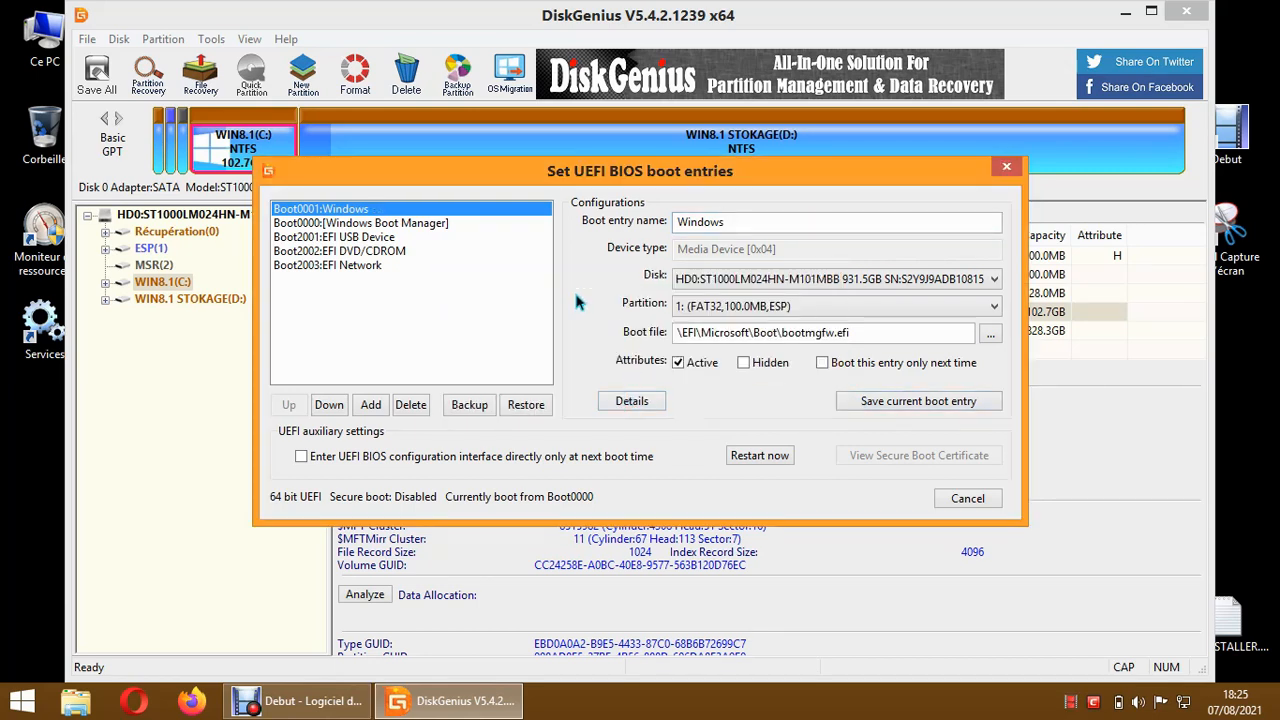
Shorten the Boot0000 entry's name to "Windows" and save the boot entry
click(422, 226)
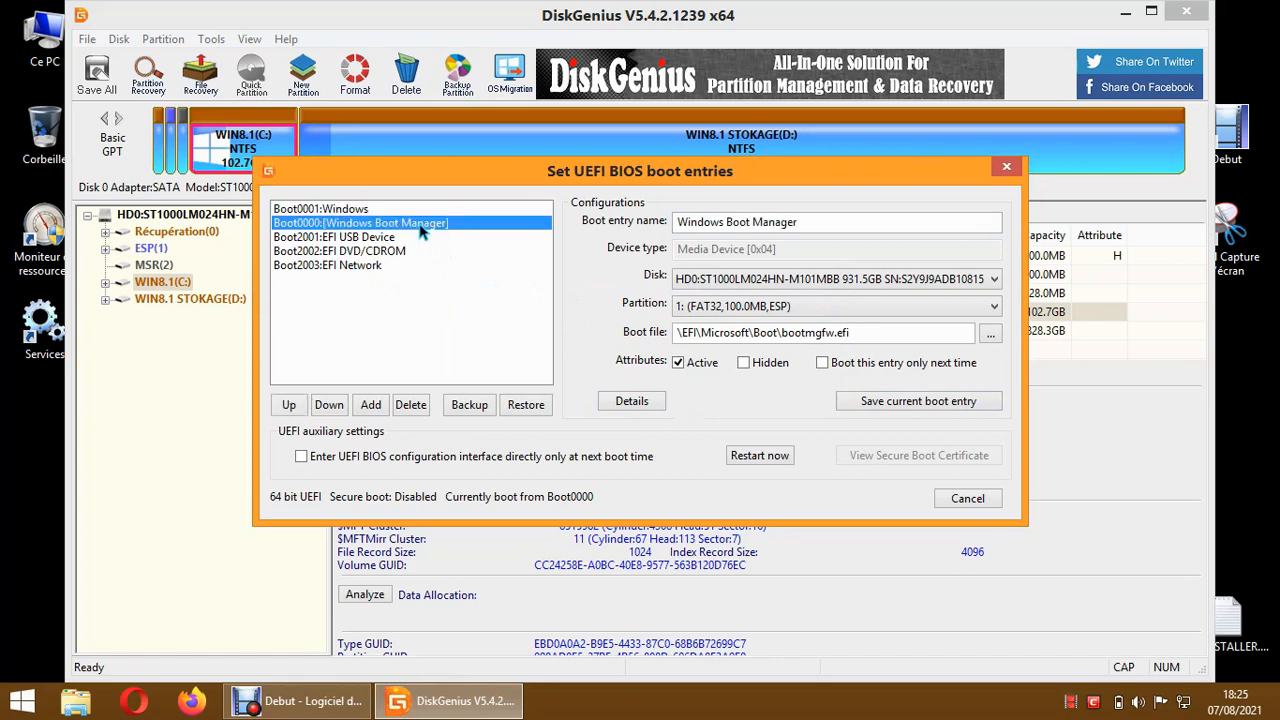
click(800, 222)
key(BackSpace)
key(BackSpace)
key(BackSpace)
key(BackSpace)
key(BackSpace)
key(BackSpace)
key(BackSpace)
key(BackSpace)
key(BackSpace)
key(BackSpace)
key(BackSpace)
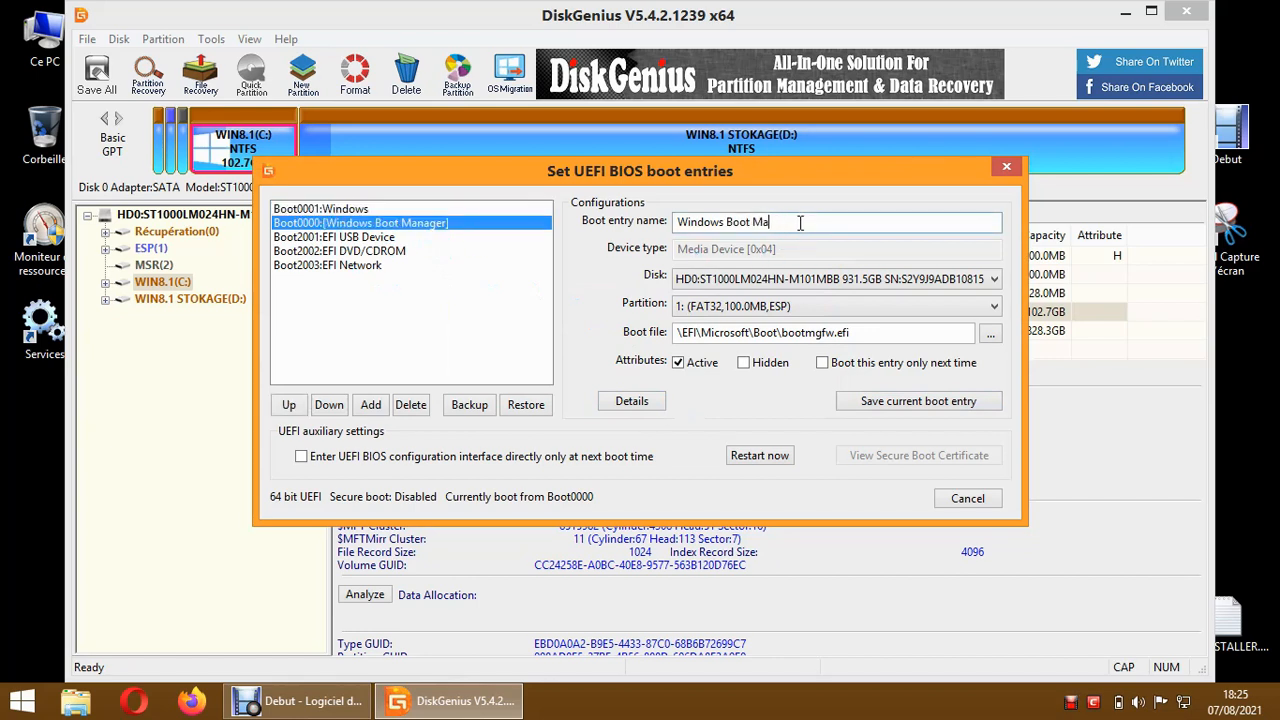
key(BackSpace)
key(BackSpace)
click(866, 403)
click(638, 389)
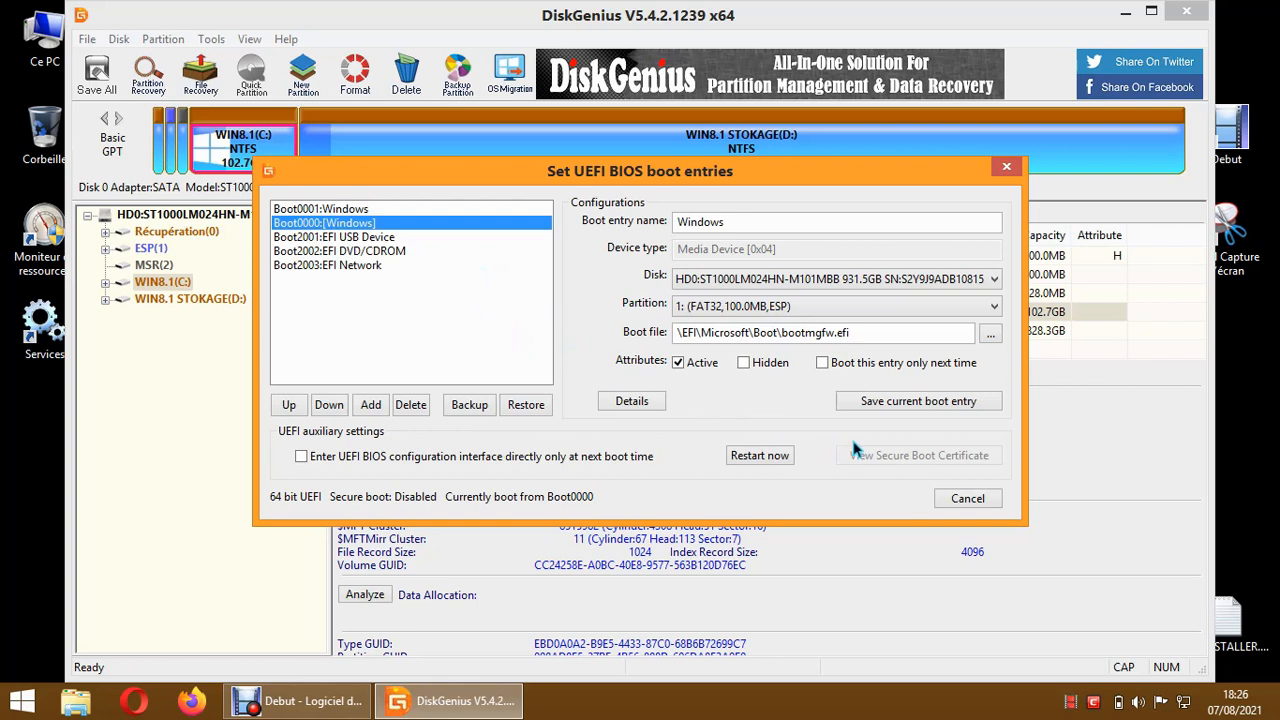
Close the boot entries tool and check the backup files on the WIN8.1 STOKAGE (D:) drive in Ce PC
click(1008, 168)
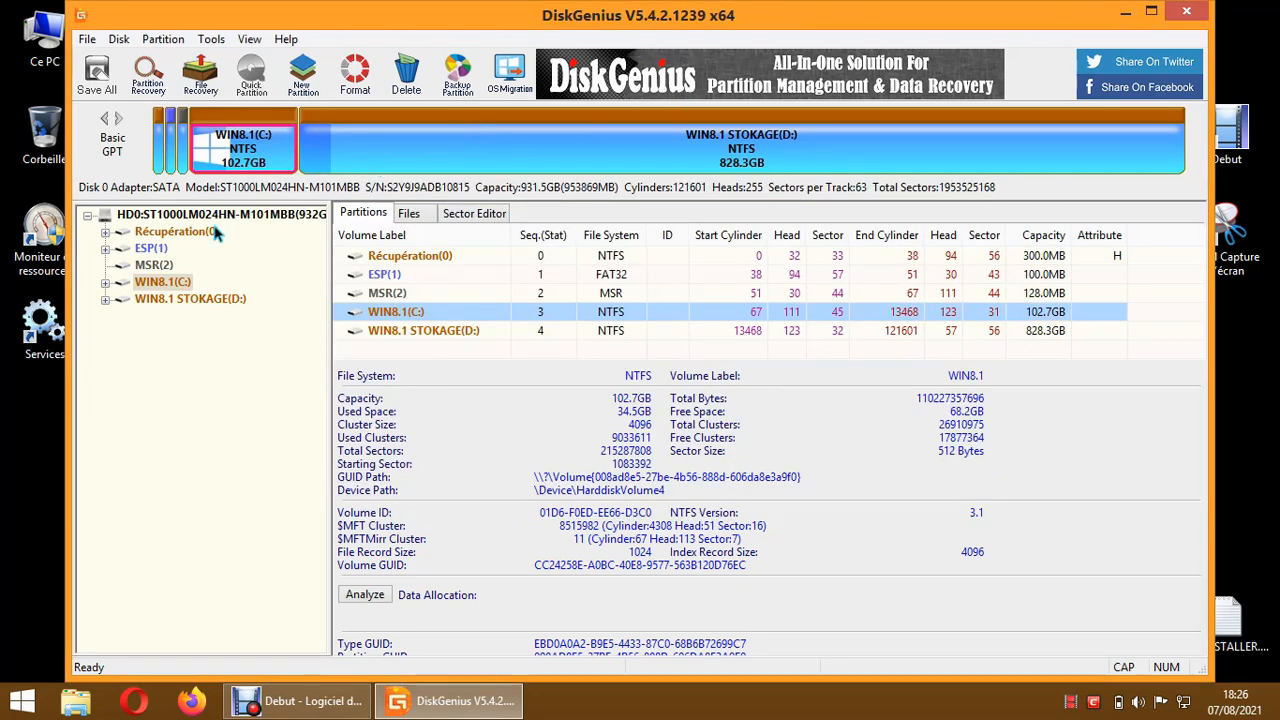
double_click(50, 64)
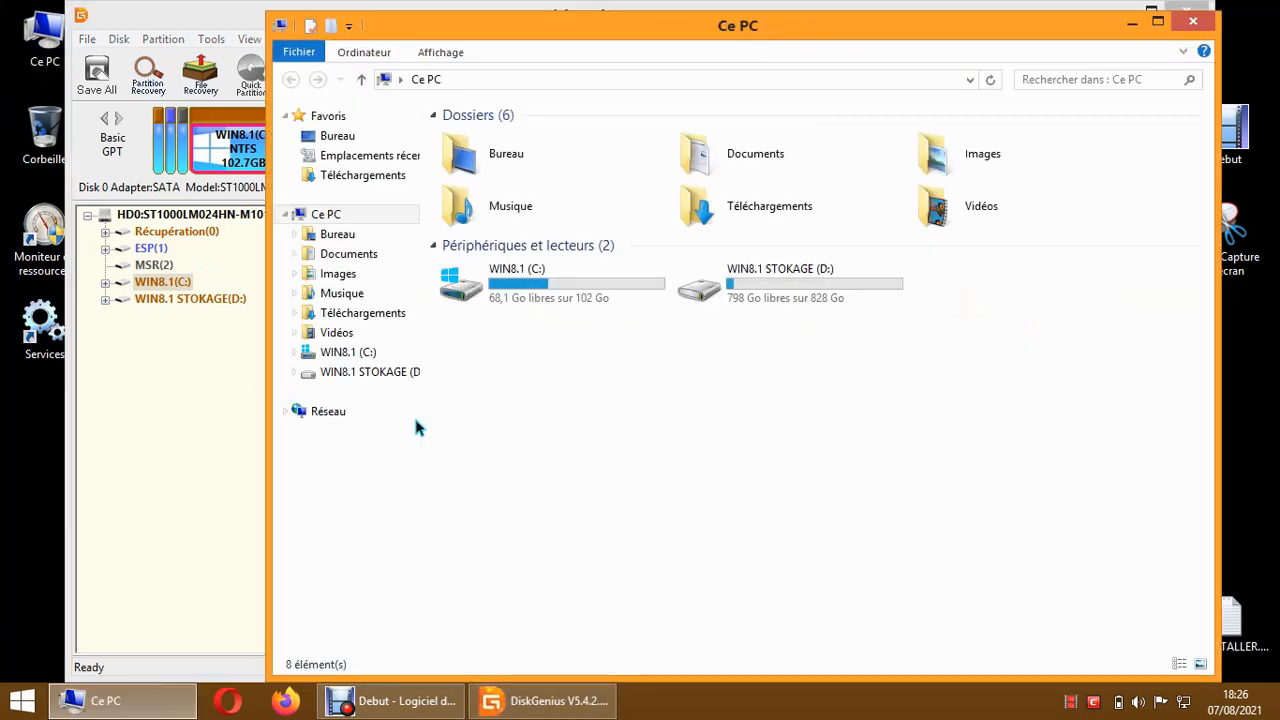
double_click(772, 300)
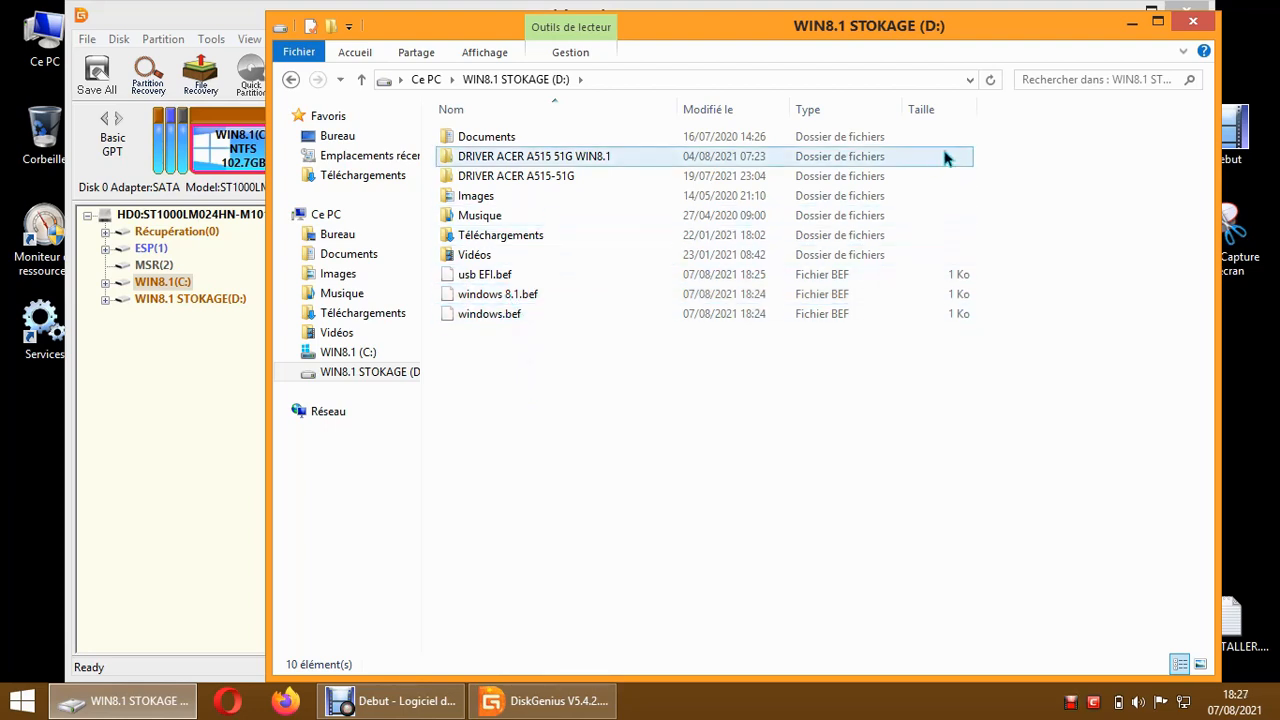
click(1193, 20)
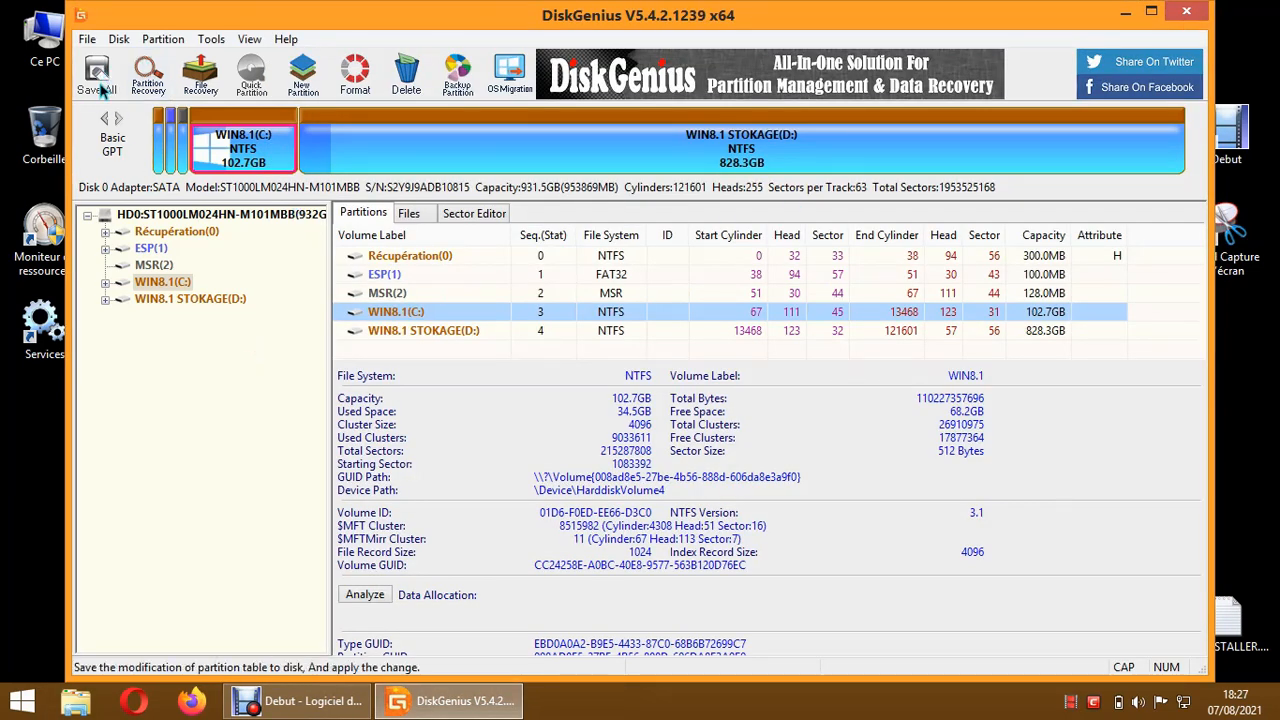
Close DiskGenius, switch to Debut and stop the screen capture
click(1186, 12)
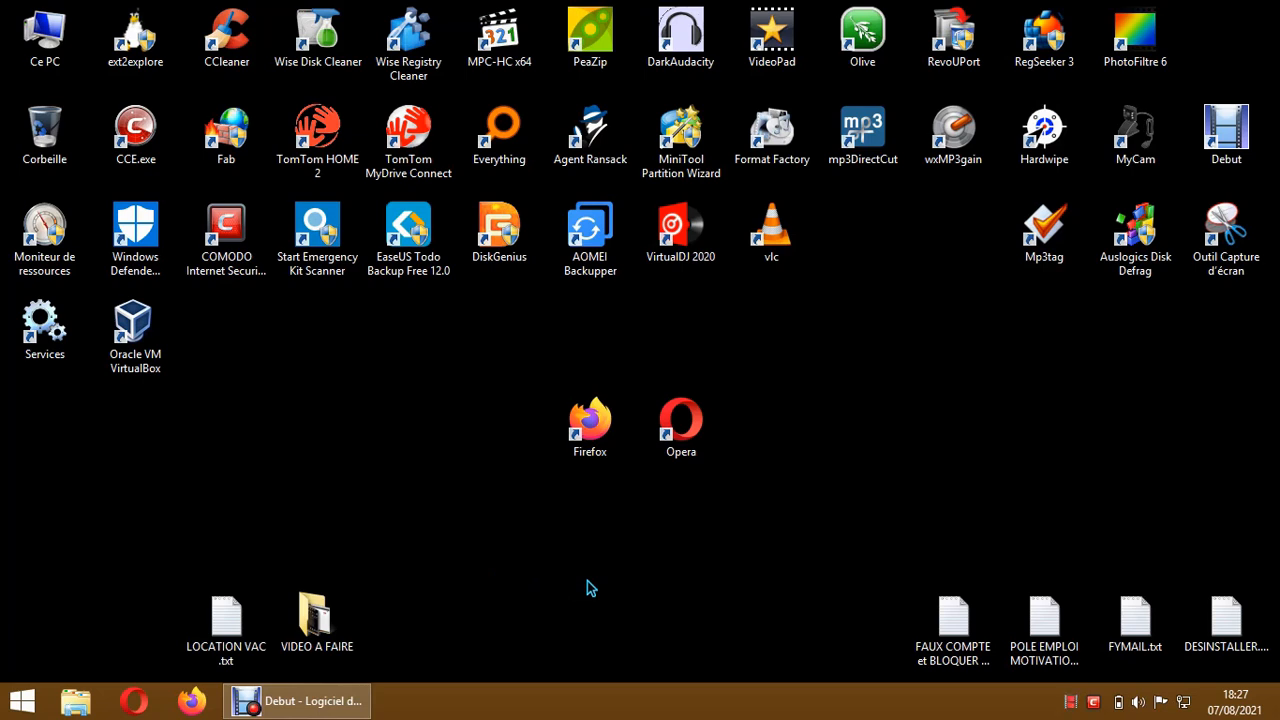
click(313, 706)
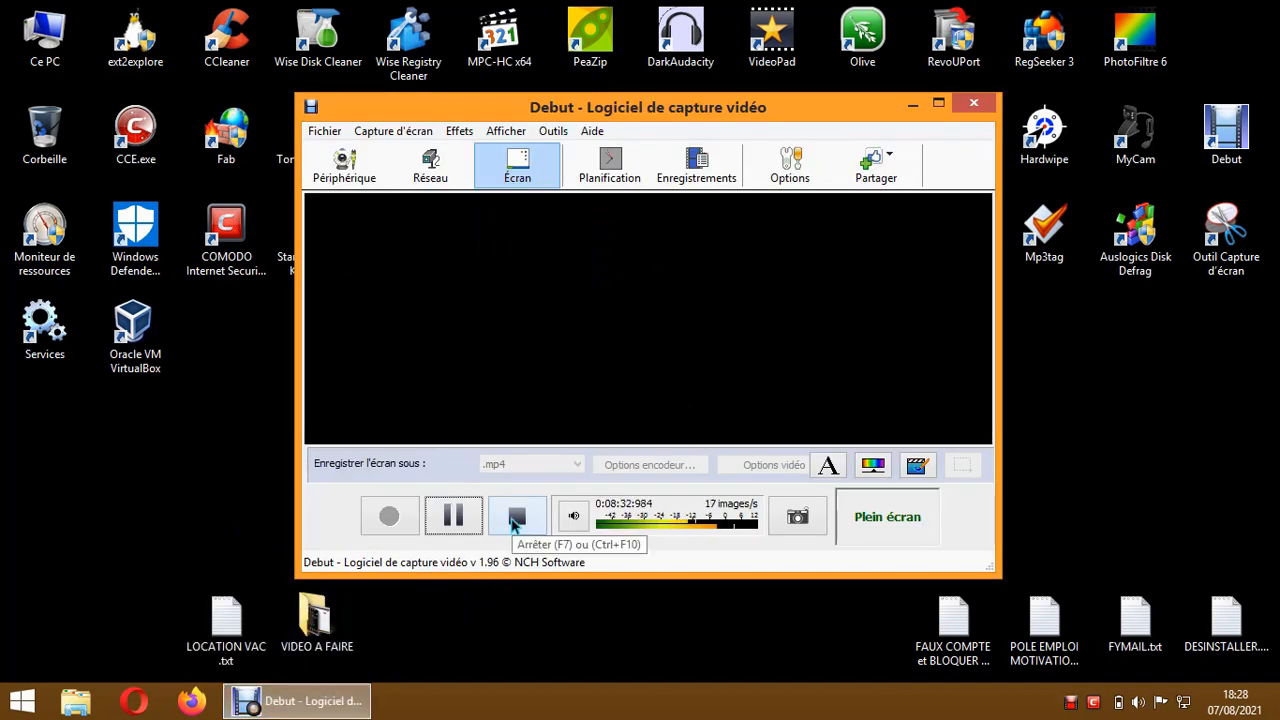
click(512, 518)
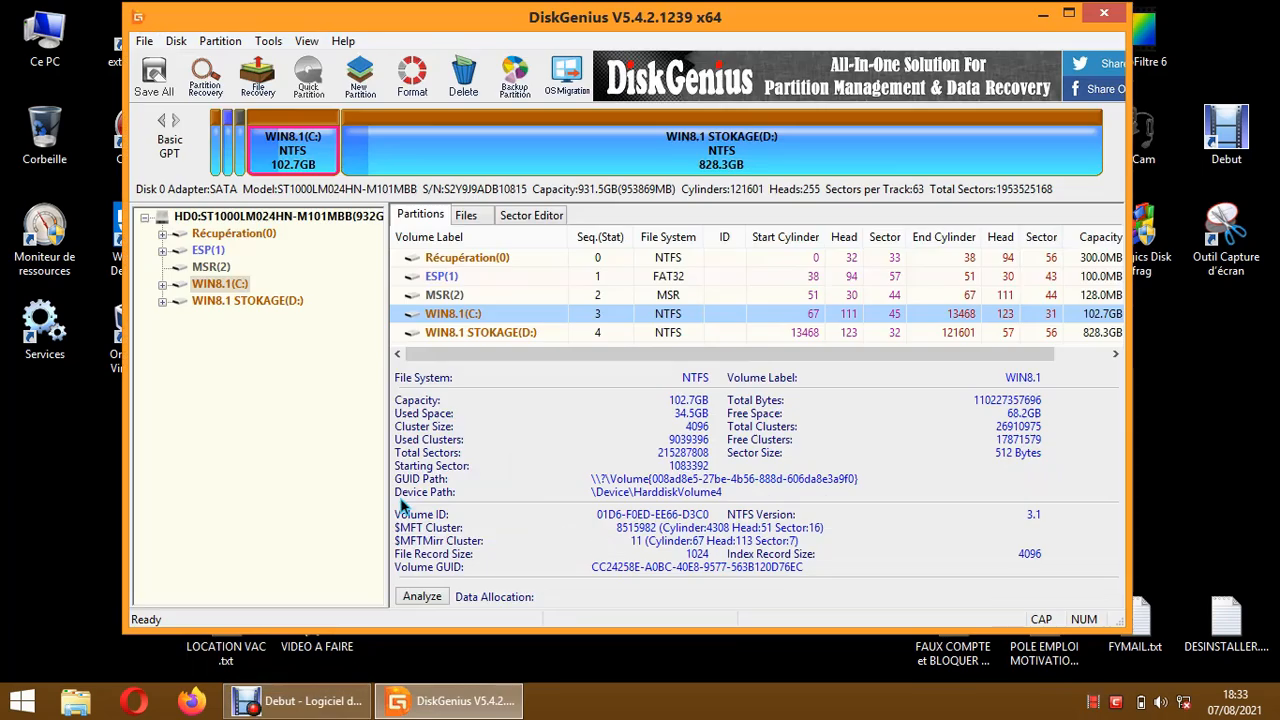
Raise the system sound volume slightly and refresh the desktop
click(1161, 701)
mouse_move(1156, 478)
mouse_down()
mouse_move(1156, 509)
mouse_move(1156, 458)
mouse_up()
click(1182, 340)
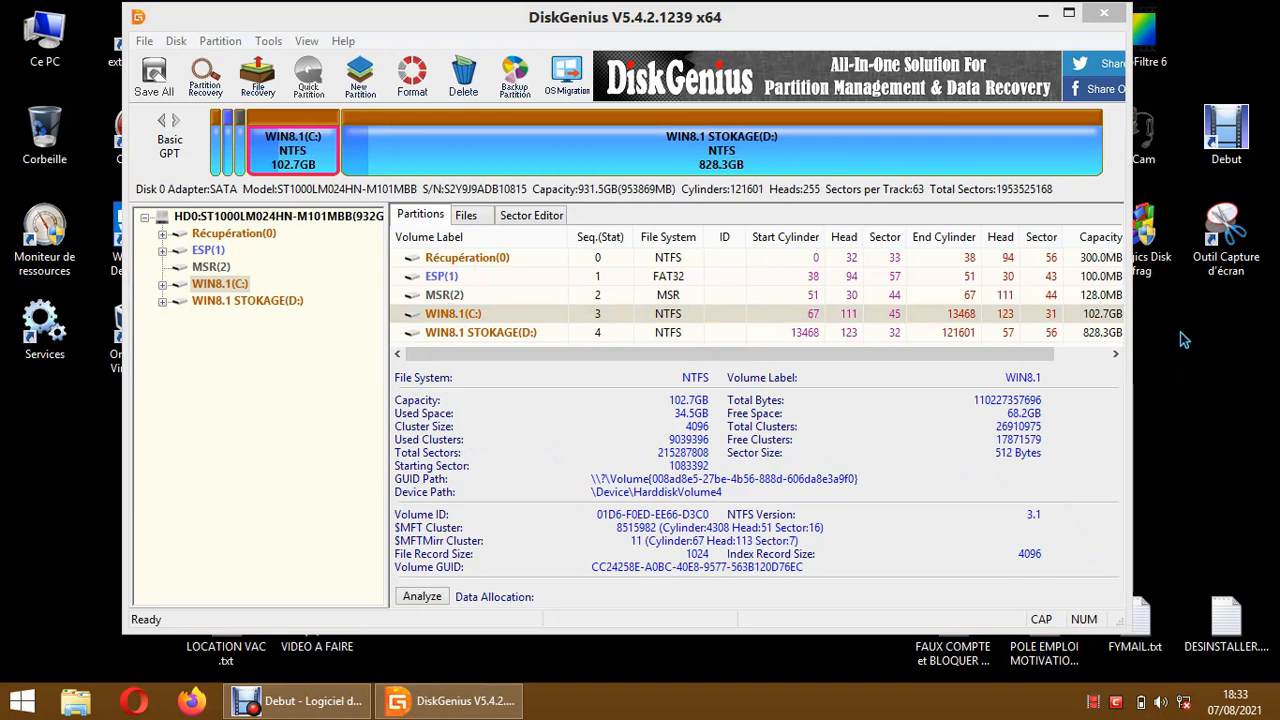
right_click(1181, 333)
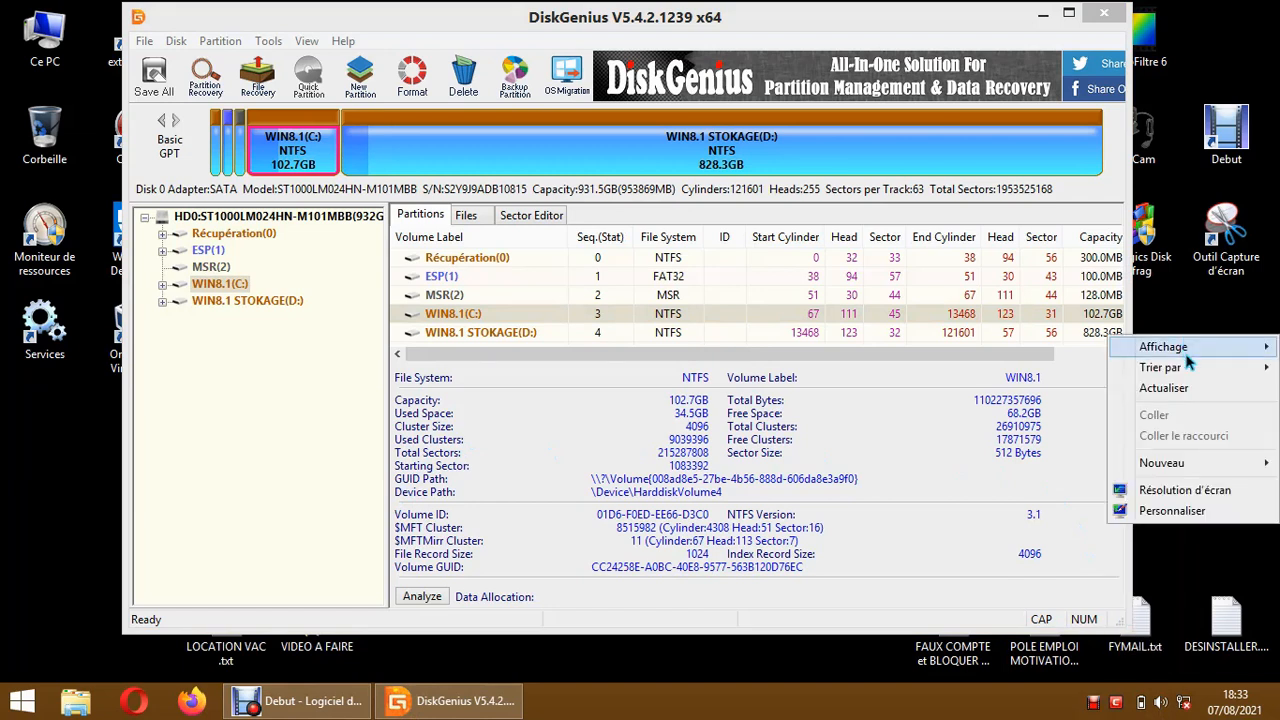
click(1185, 388)
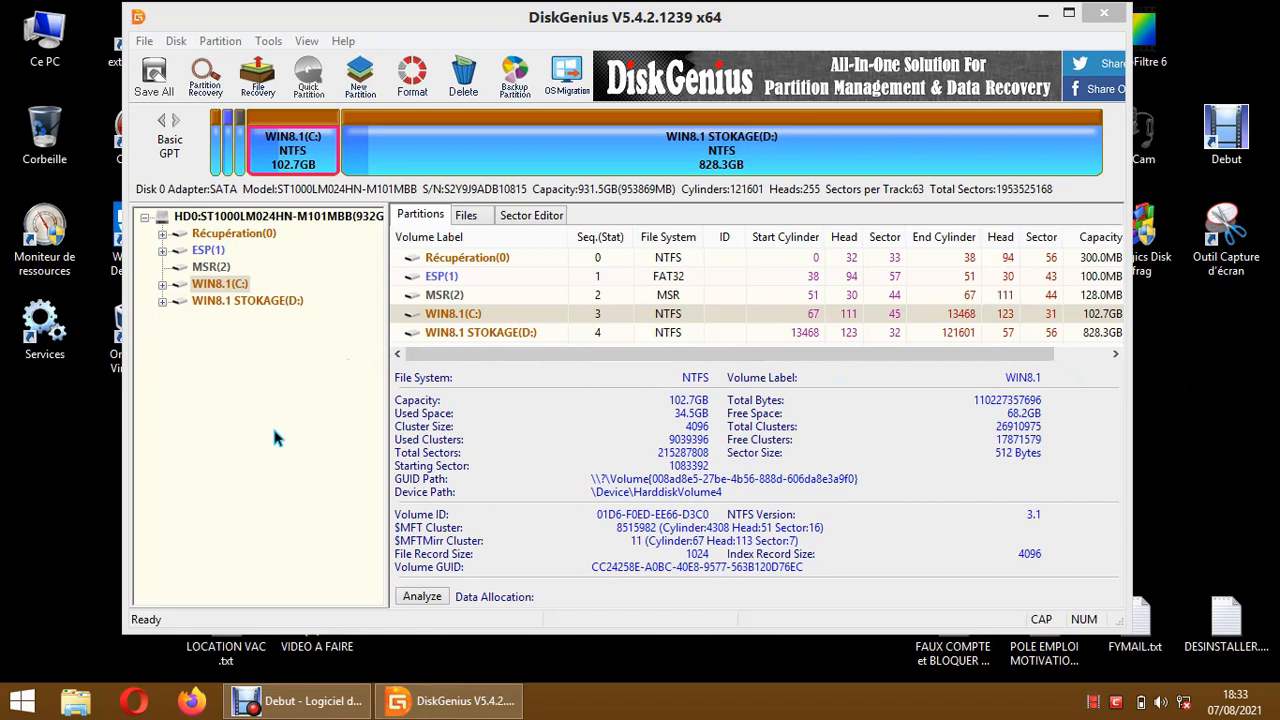
Reopen the UEFI BIOS boot entries tool to review the Windows Boot Manager entry names and order, and close it
click(270, 41)
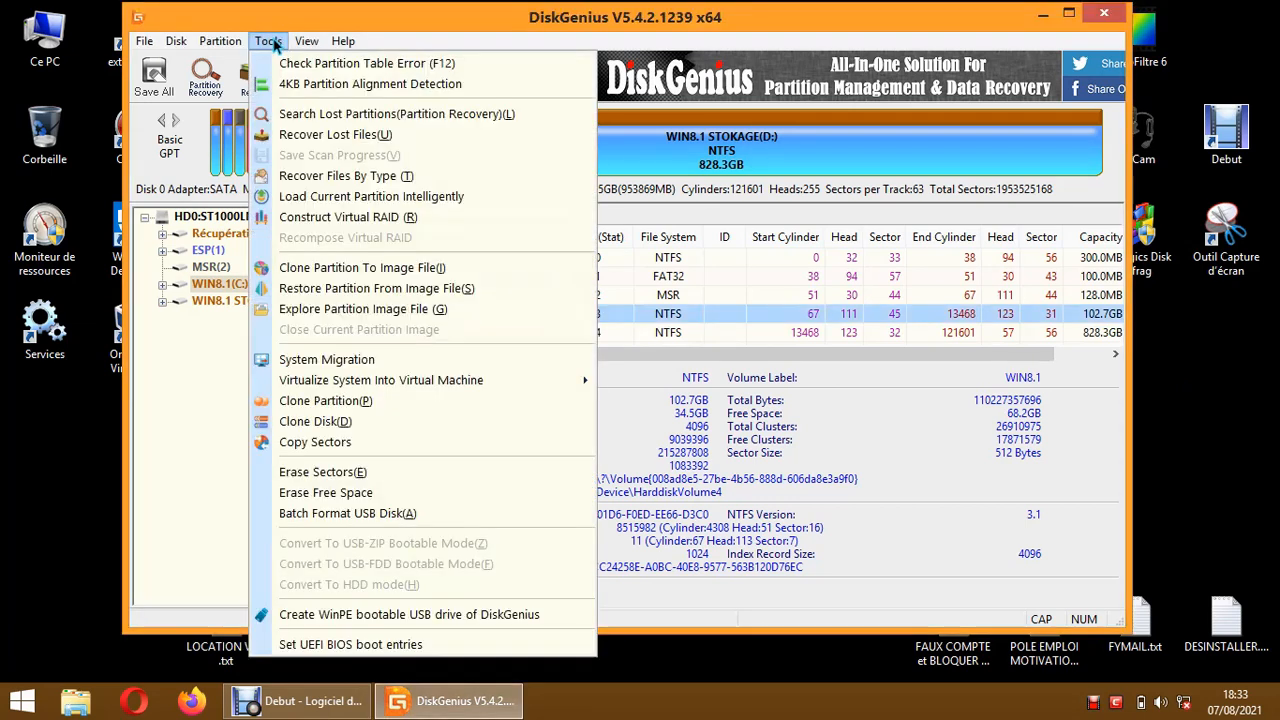
click(367, 647)
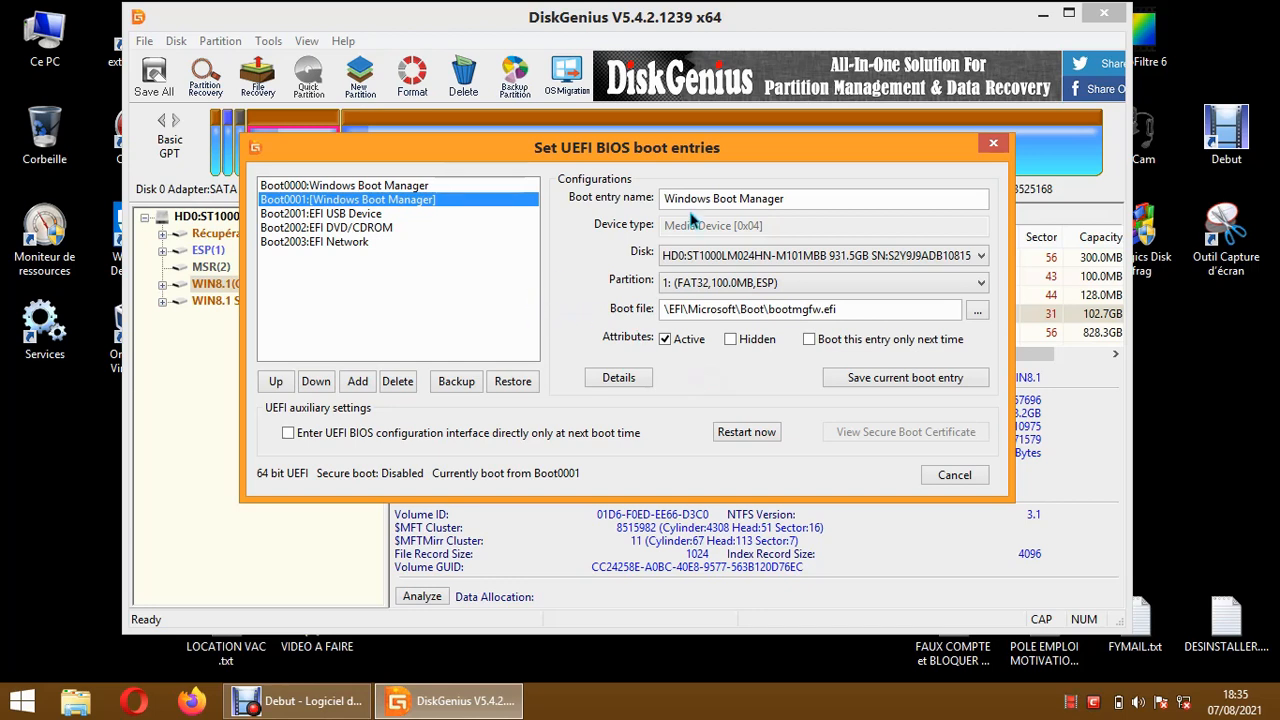
drag(752, 152, 968, 174)
drag(988, 174, 980, 142)
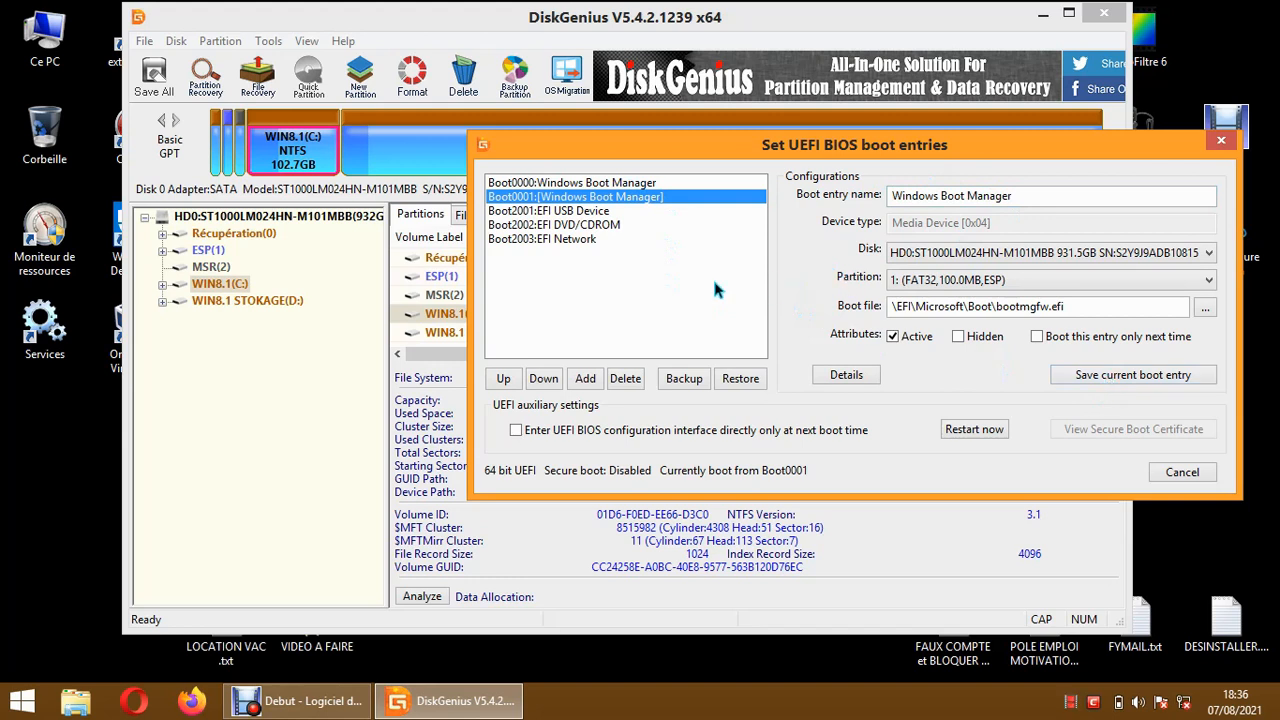
click(1180, 474)
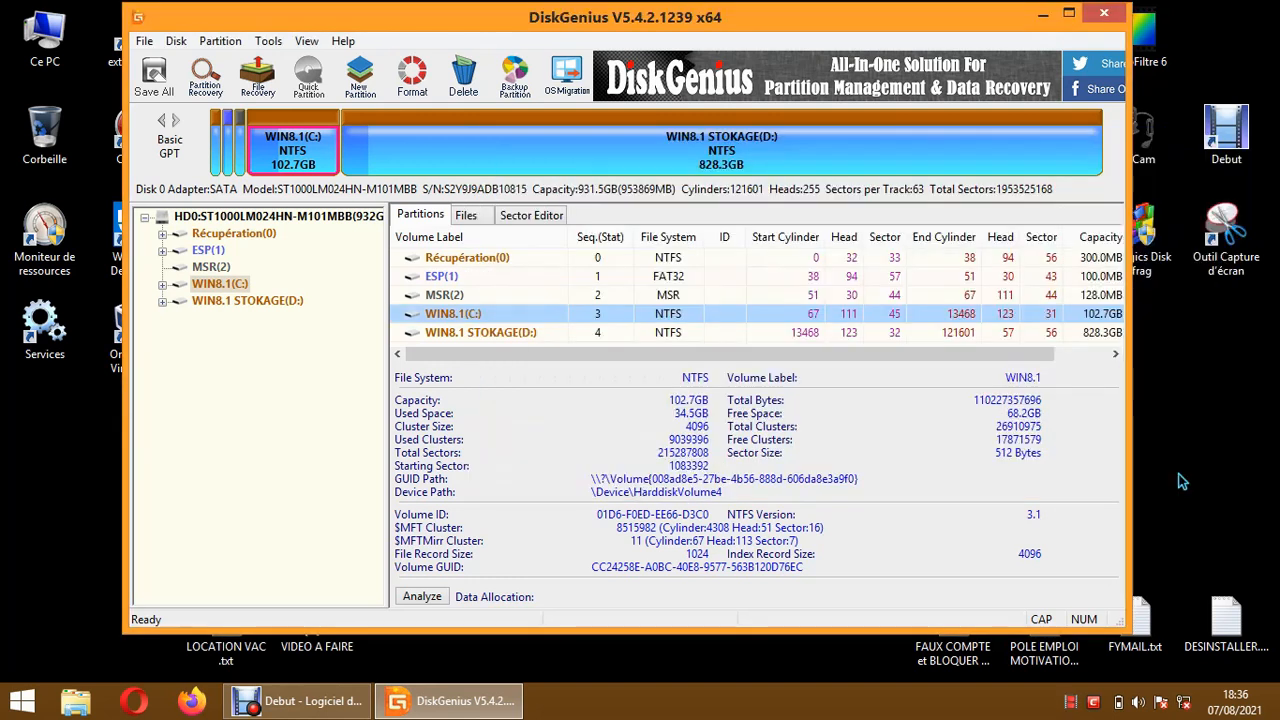